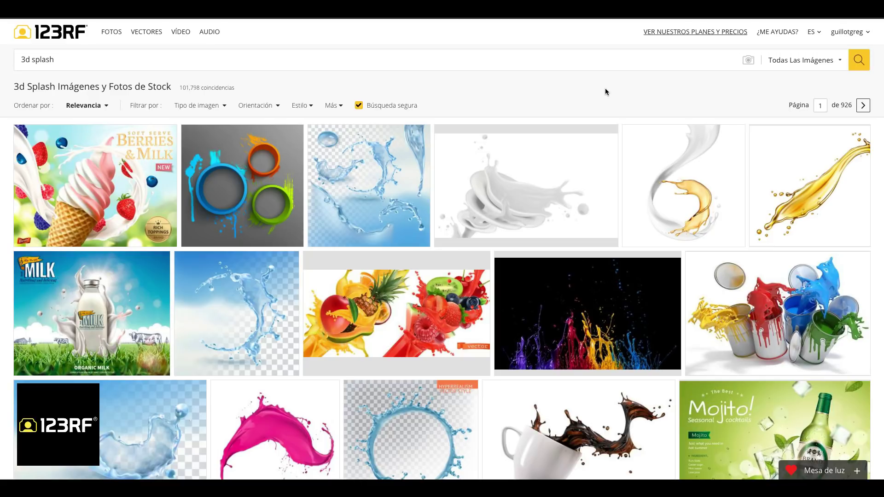
Browse the 3d splash results and open the 'Ver nuestros planes y precios' pricing page.
scroll(605, 90, down, 1)
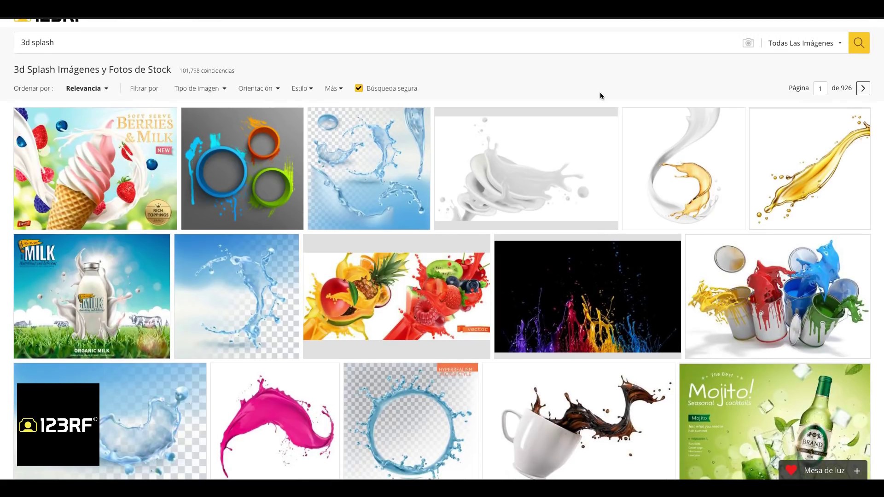
scroll(600, 93, down, 1)
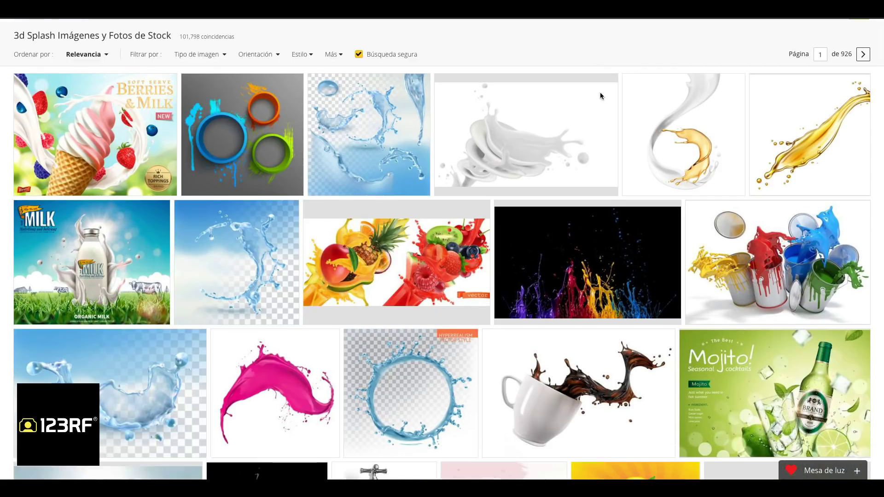
scroll(599, 92, down, 1)
scroll(600, 92, down, 2)
scroll(601, 96, down, 1)
scroll(601, 97, down, 1)
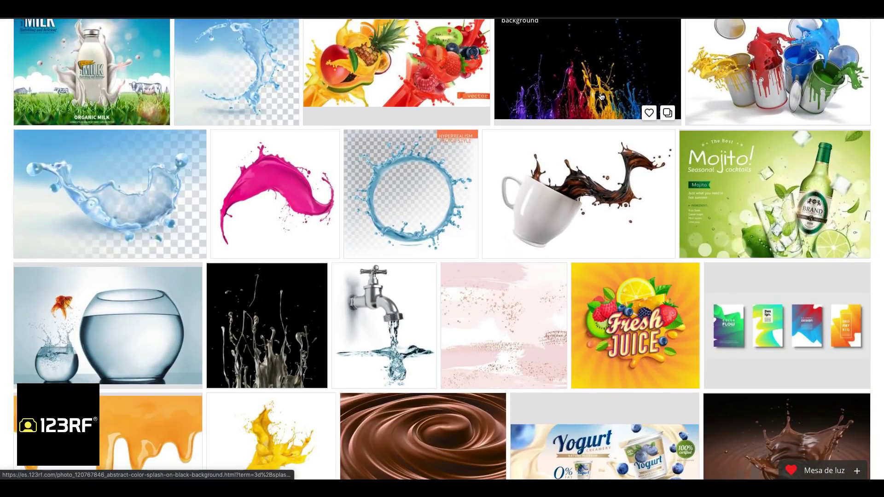
scroll(601, 96, down, 1)
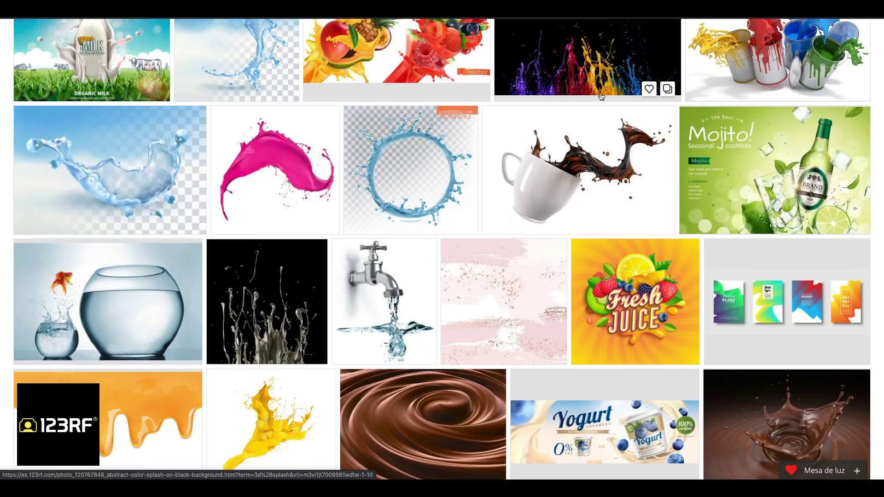
scroll(601, 96, down, 1)
scroll(600, 97, down, 2)
scroll(601, 96, down, 2)
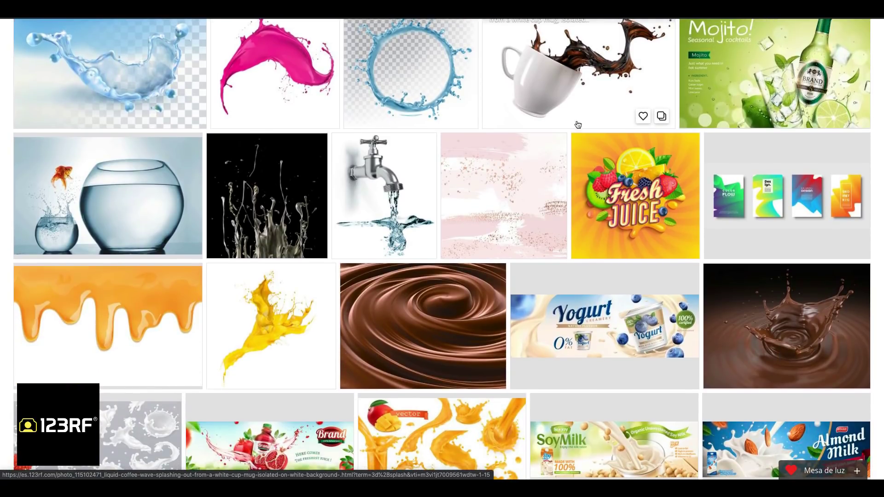
scroll(575, 127, down, 1)
scroll(573, 129, down, 2)
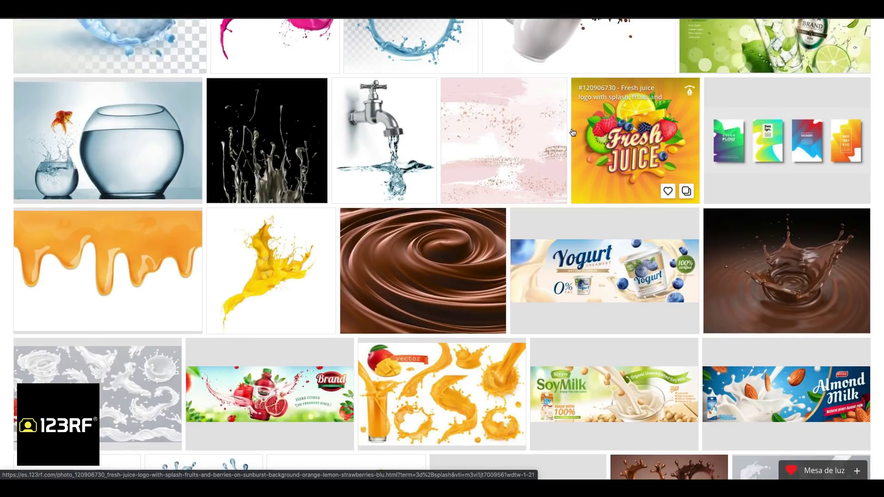
scroll(576, 136, down, 3)
click(585, 140)
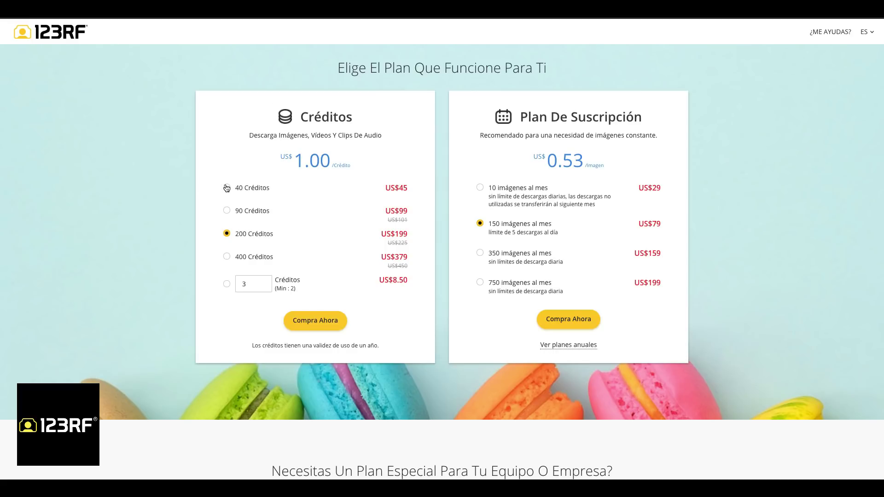
Pick the 40 Créditos pack, then switch to a custom credit amount and edit it.
click(227, 188)
click(226, 284)
click(252, 284)
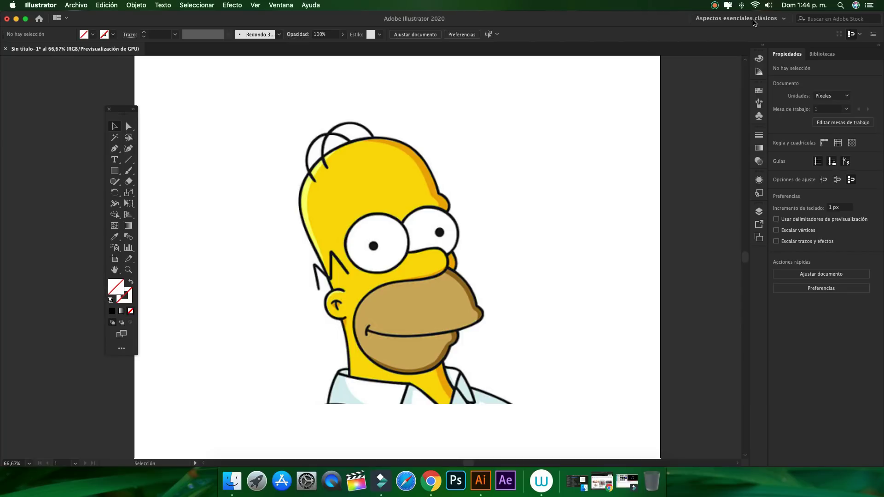
Apply the Aspectos esenciales clásicos workspace and nudge the floating Tools panel slightly lower.
click(761, 19)
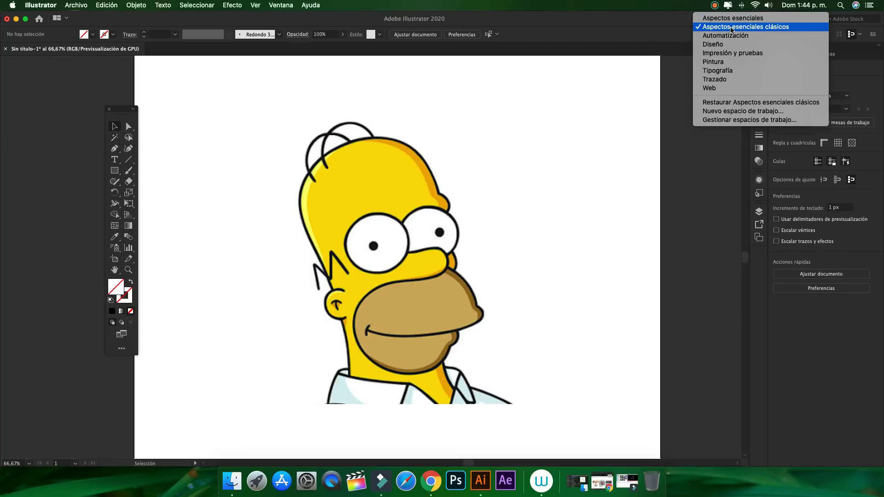
click(755, 27)
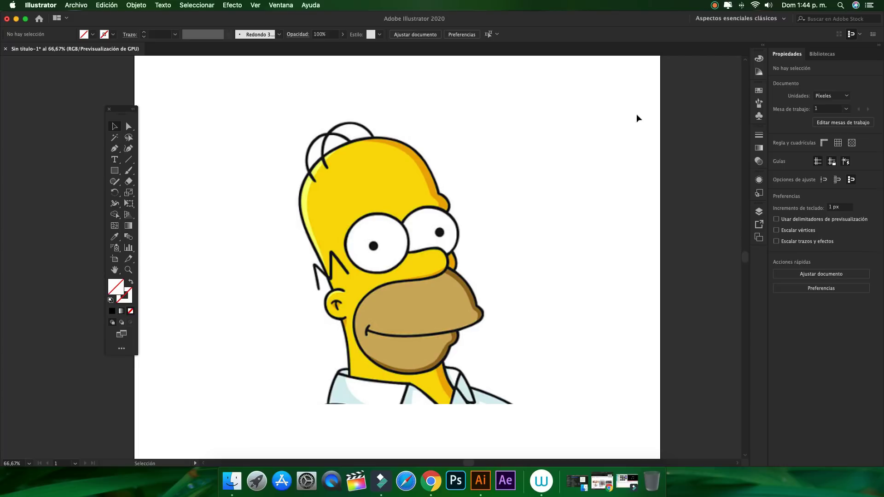
click(748, 19)
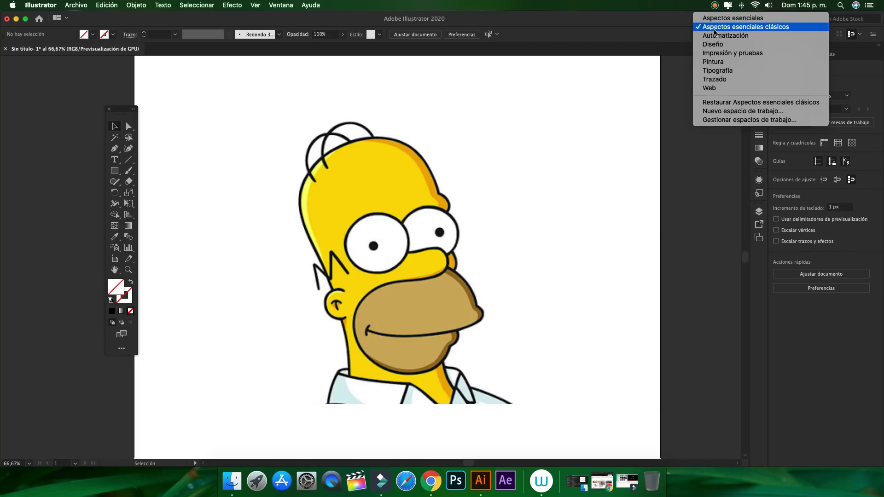
click(714, 28)
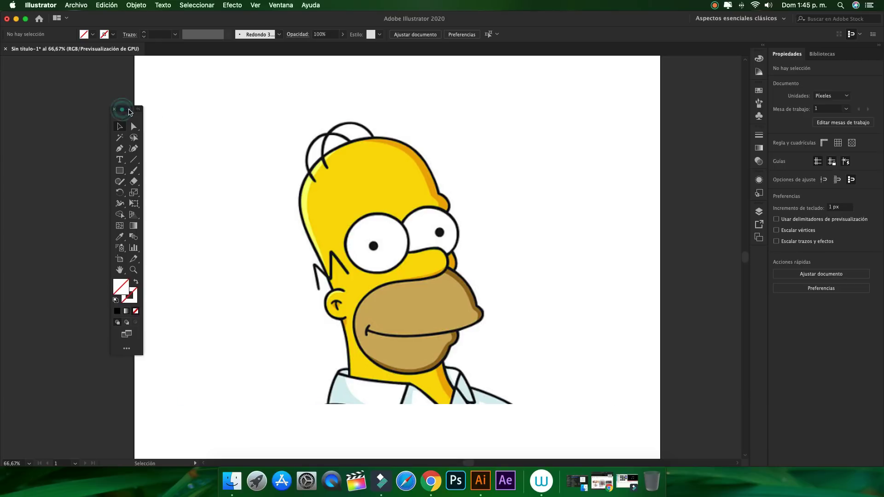
mouse_move(118, 113)
mouse_down()
mouse_move(111, 117)
mouse_move(145, 121)
mouse_up()
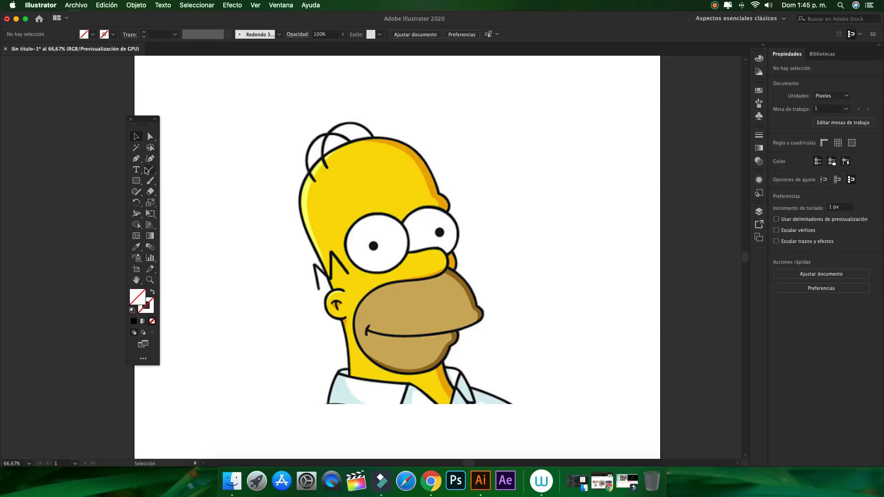
click(279, 6)
mouse_move(308, 76)
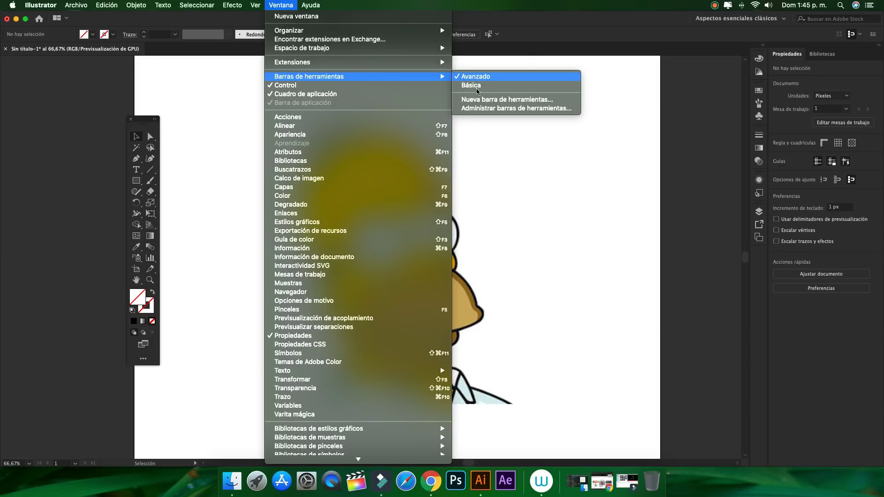
Close the toolbar options unchanged and select the Pen tool (P).
click(493, 161)
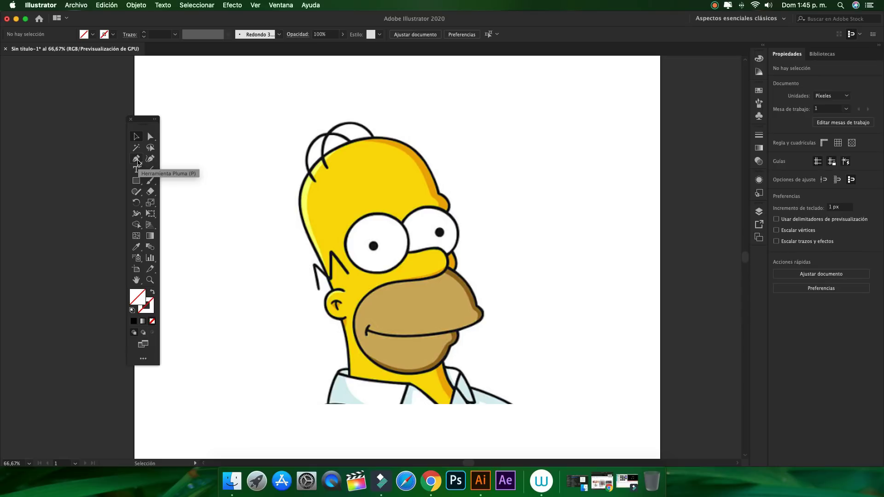
click(136, 160)
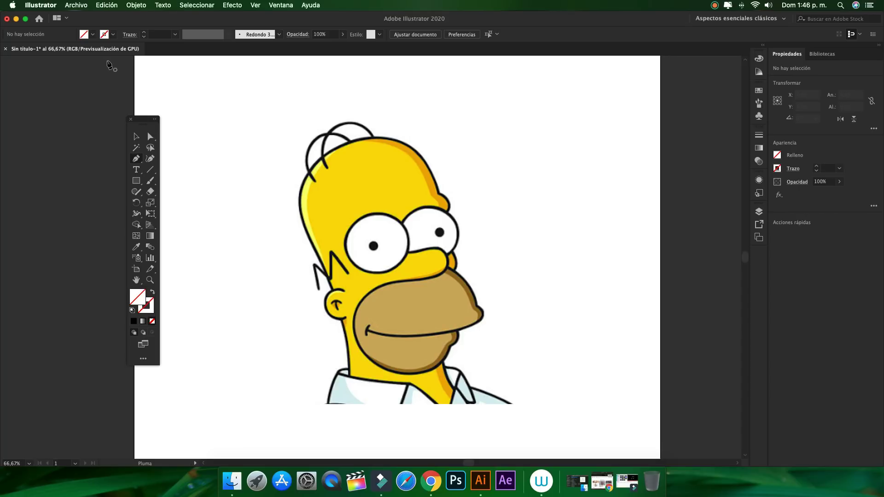
Turn on 'Usar cursores precisos' in the General preferences and confirm with OK.
click(46, 5)
mouse_move(49, 30)
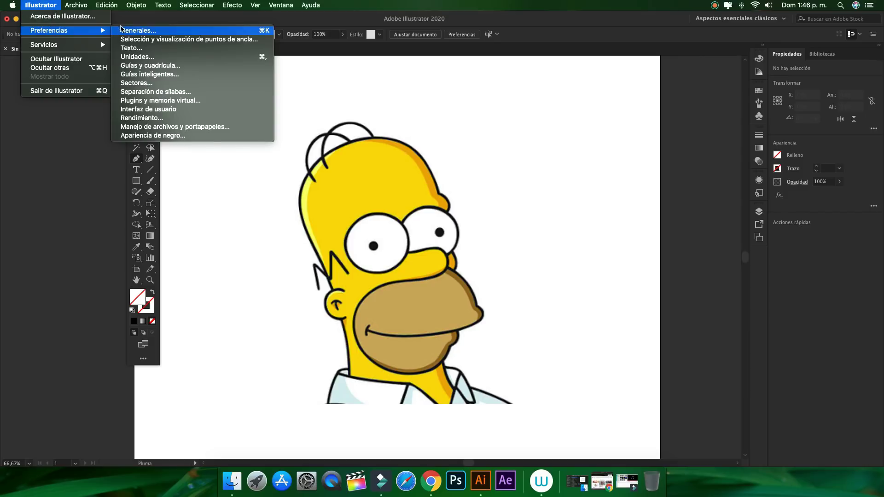
click(134, 30)
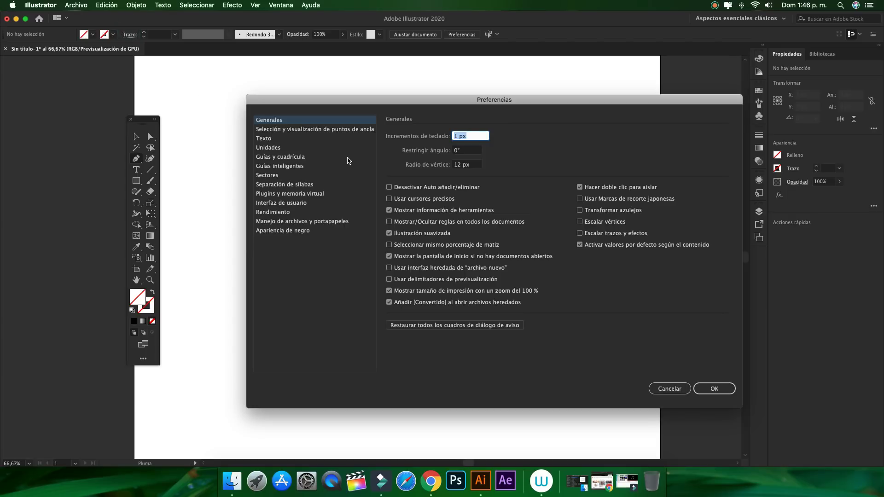
click(389, 198)
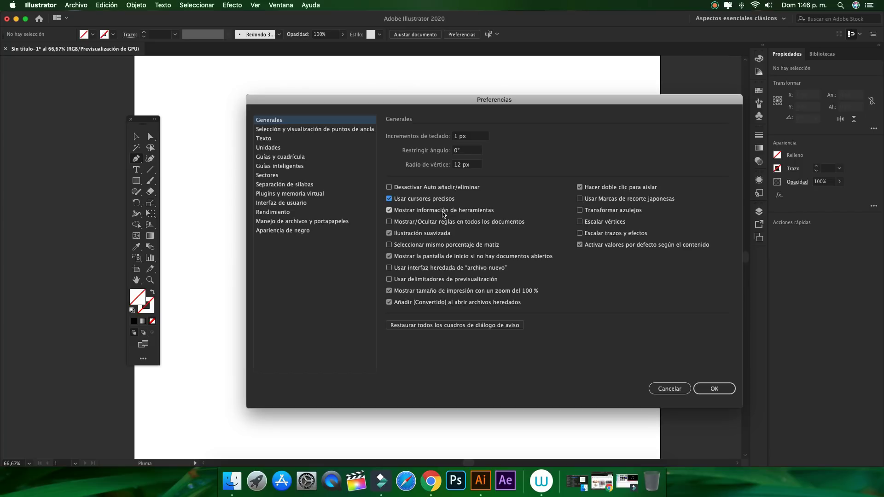
click(726, 389)
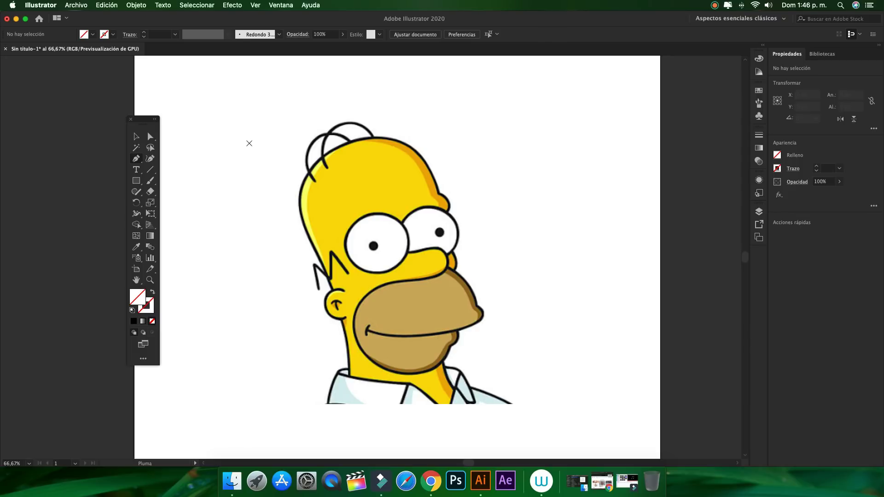
click(13, 5)
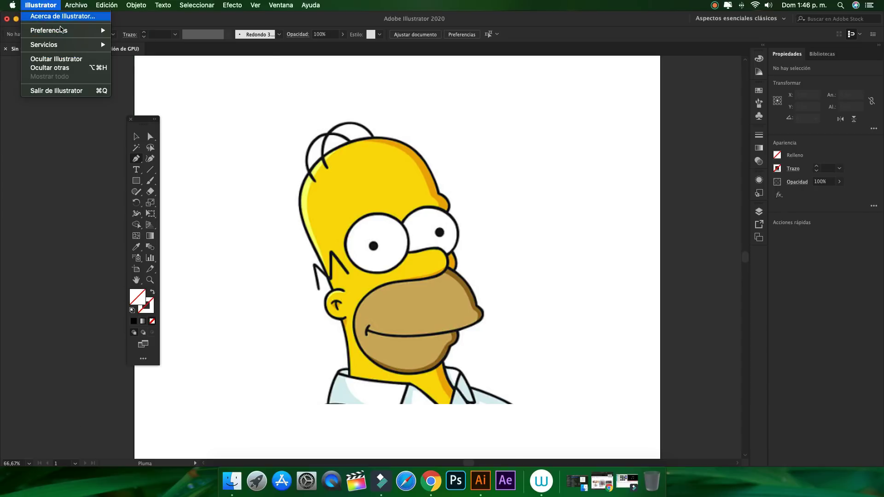
Review the preference panels: selection, Unidades, Guías, Sectores, Plugins and Rendimiento.
mouse_move(48, 30)
click(140, 33)
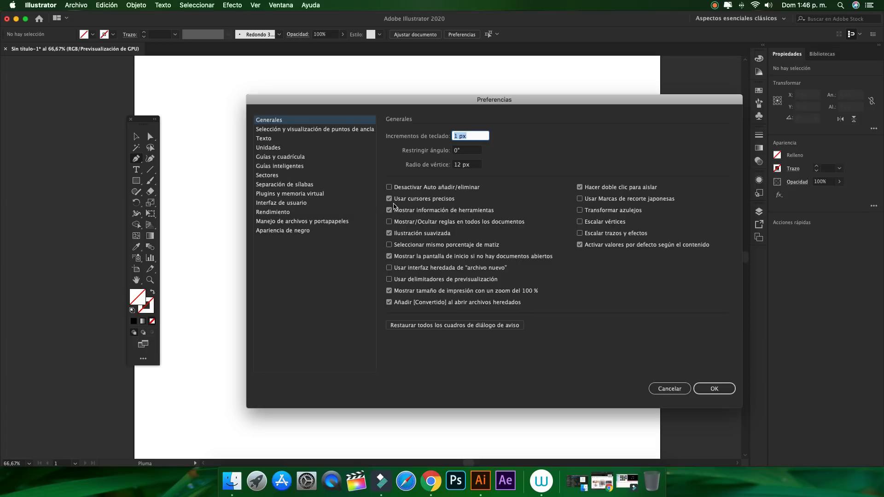
click(336, 129)
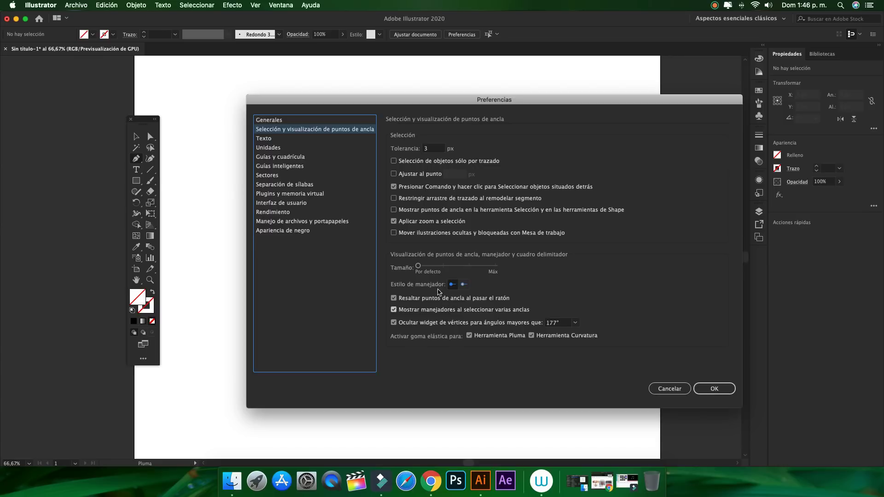
click(277, 138)
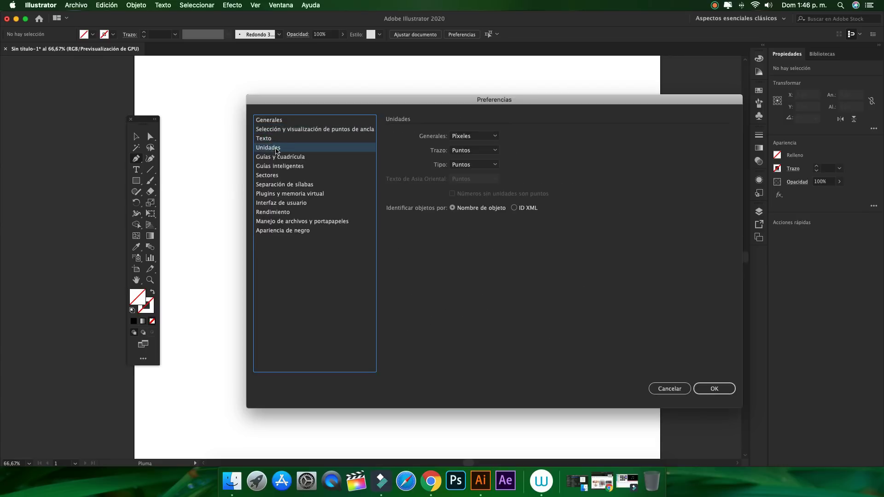
click(286, 158)
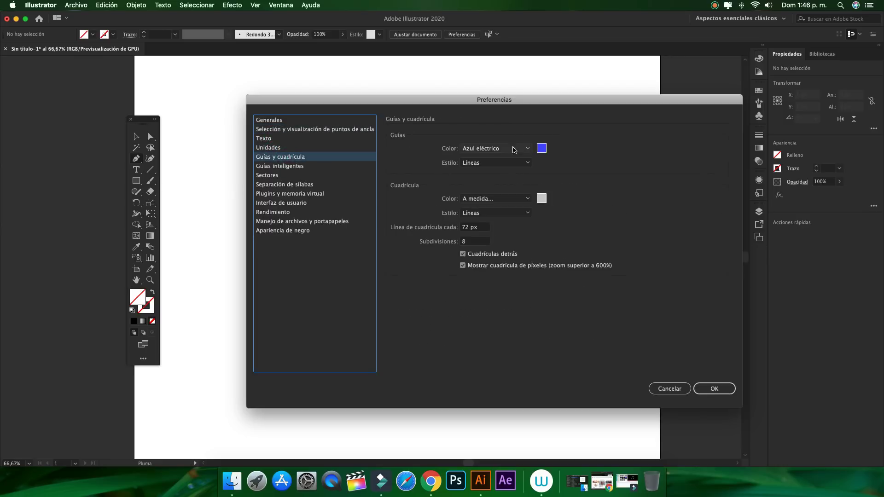
click(307, 167)
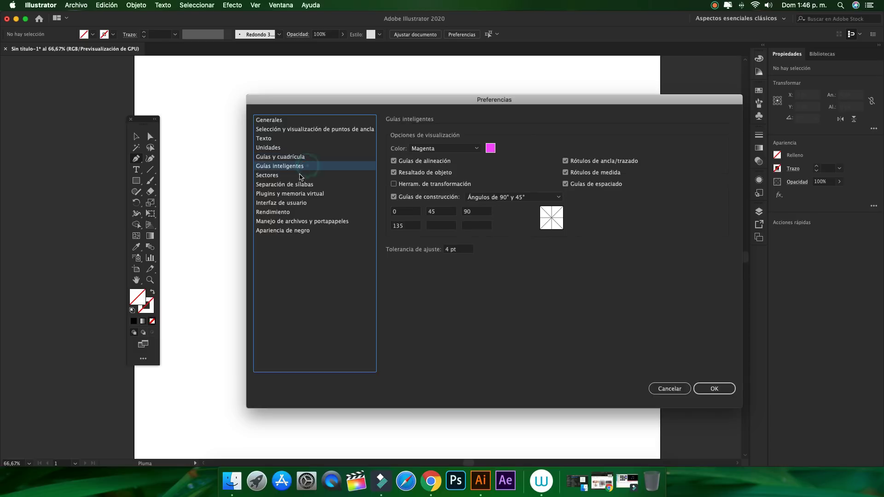
click(283, 176)
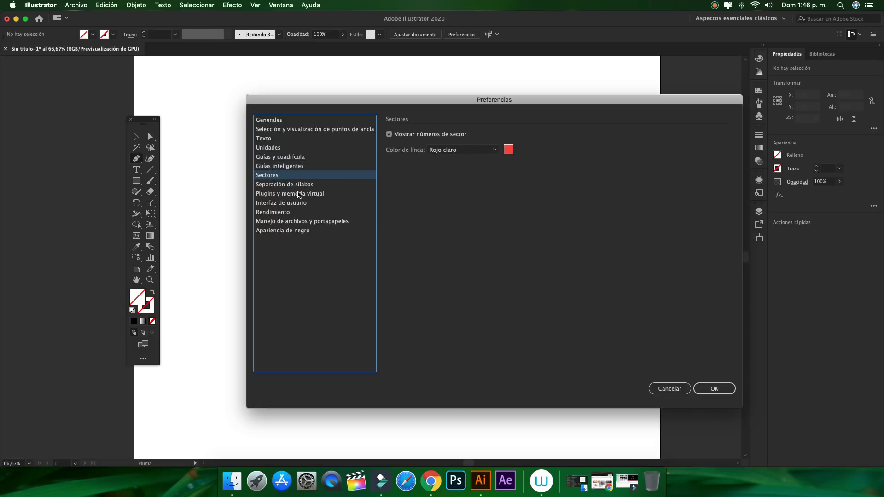
click(300, 186)
click(307, 194)
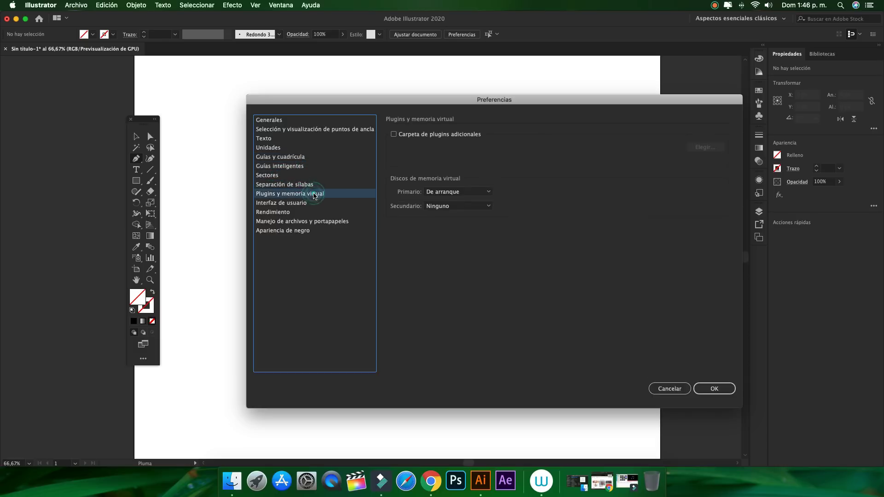
click(305, 203)
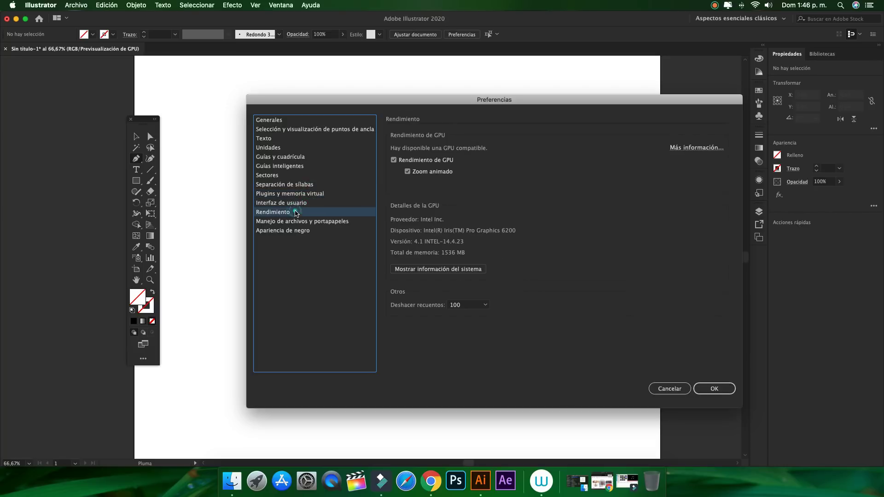
Change the recent files count in file handling and clipboard preferences and confirm.
click(271, 222)
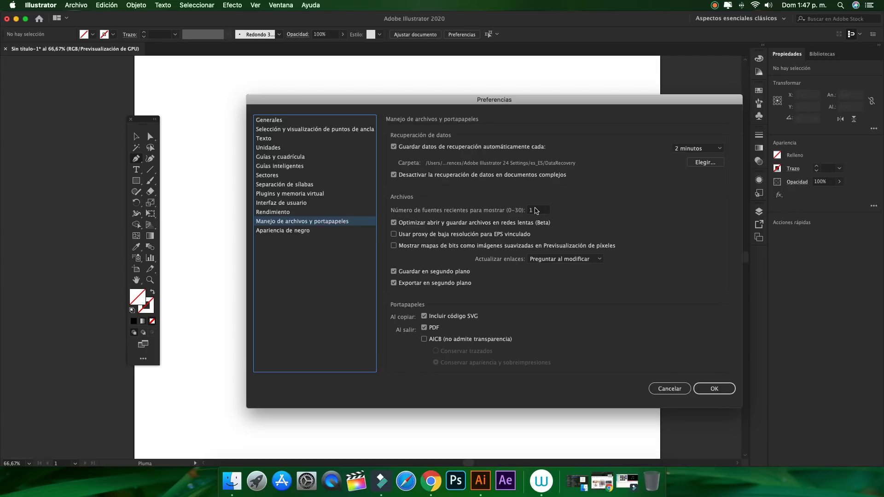
click(536, 210)
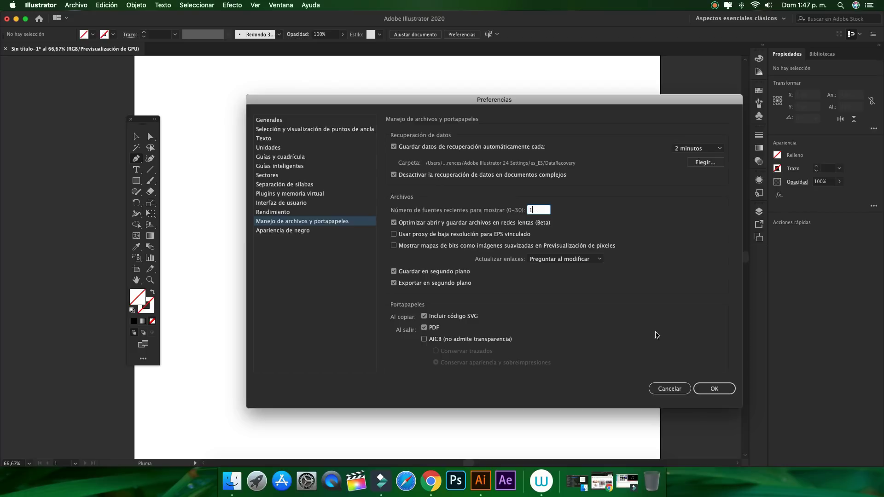
click(699, 388)
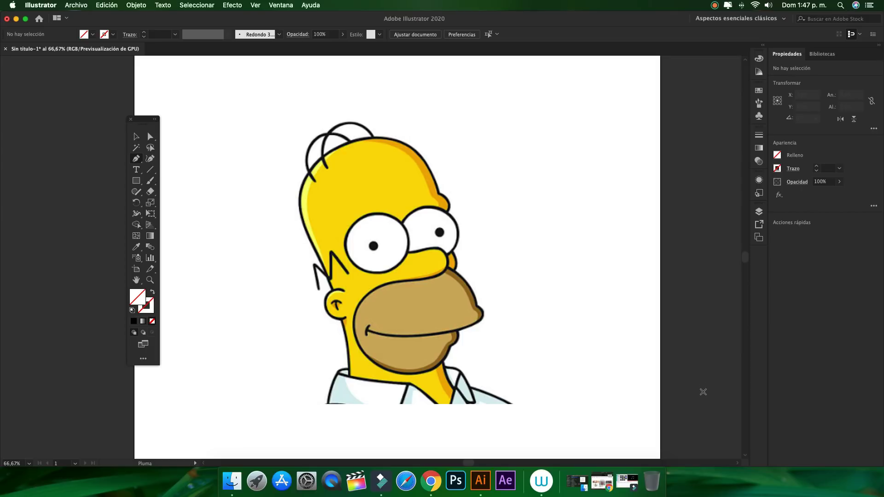
Select the Homer picture and zoom in and back out to inspect it.
click(136, 136)
click(234, 138)
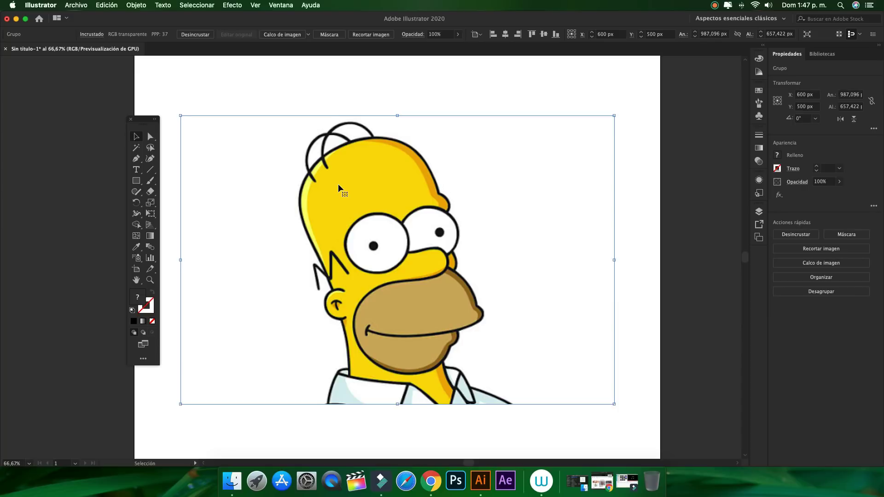
key(super+plus)
key(super+plus)
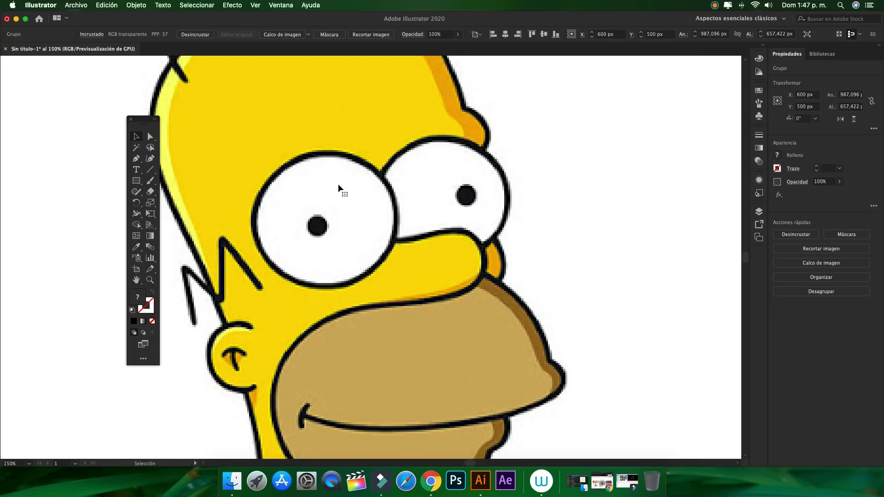
scroll(360, 184, up, 5)
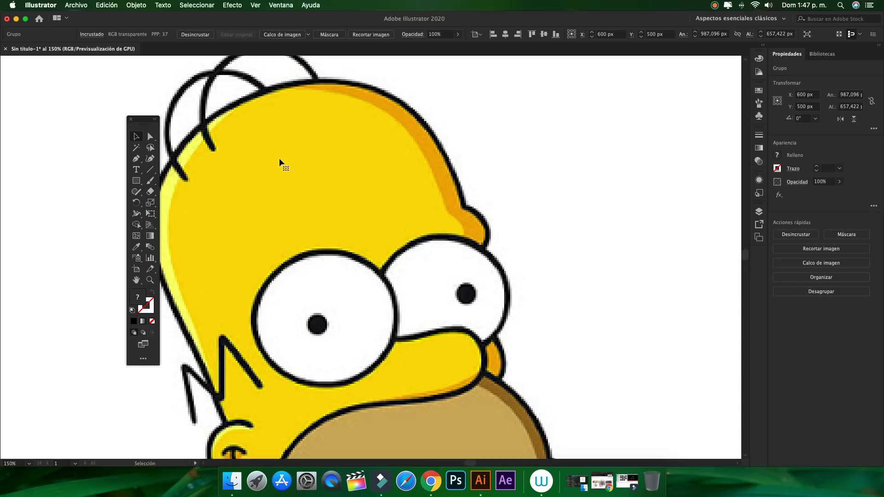
key(super+minus)
key(super+minus)
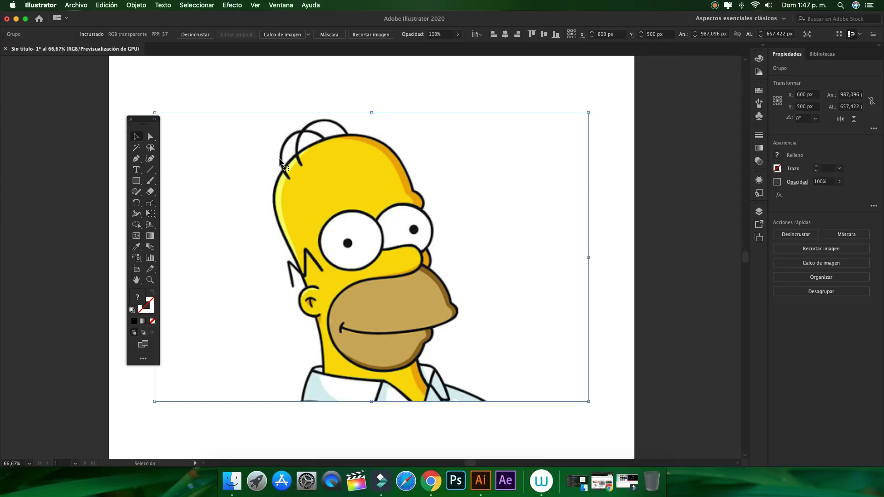
Set the picture's opacity to 40% and deselect it.
click(445, 34)
text(40)
key(Return)
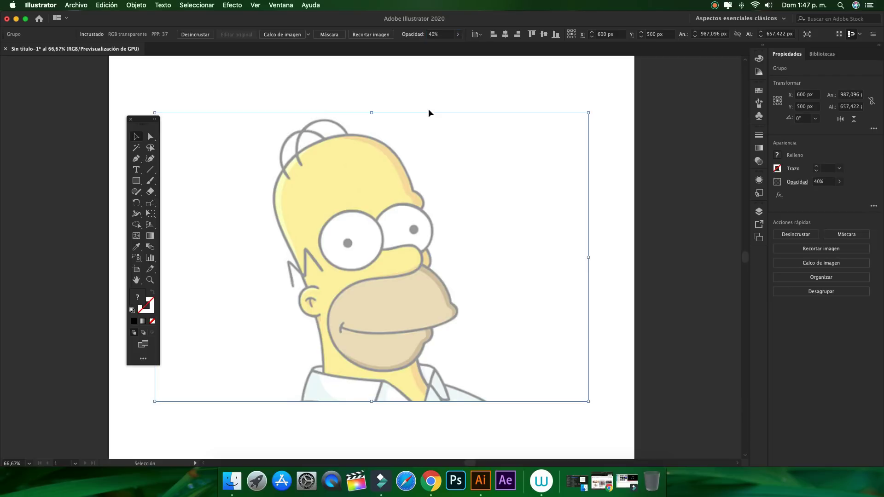
click(431, 88)
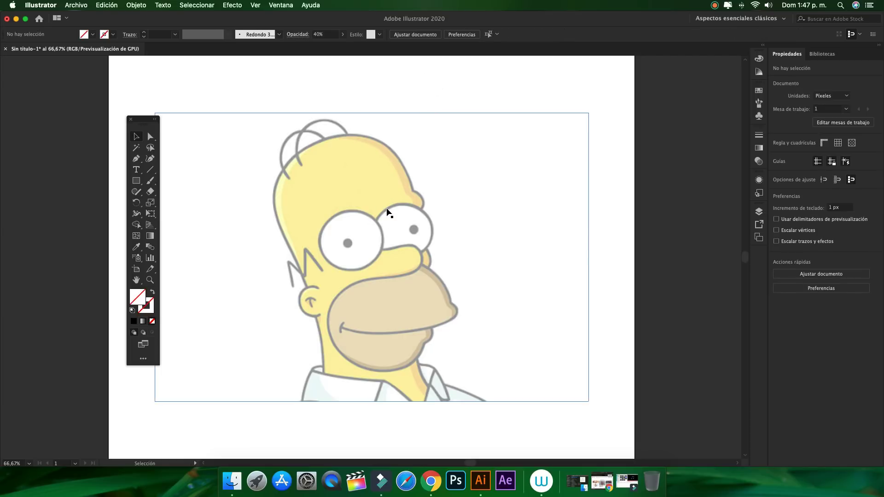
Rename the picture's layer Capa 1 to Base and lock it.
click(758, 211)
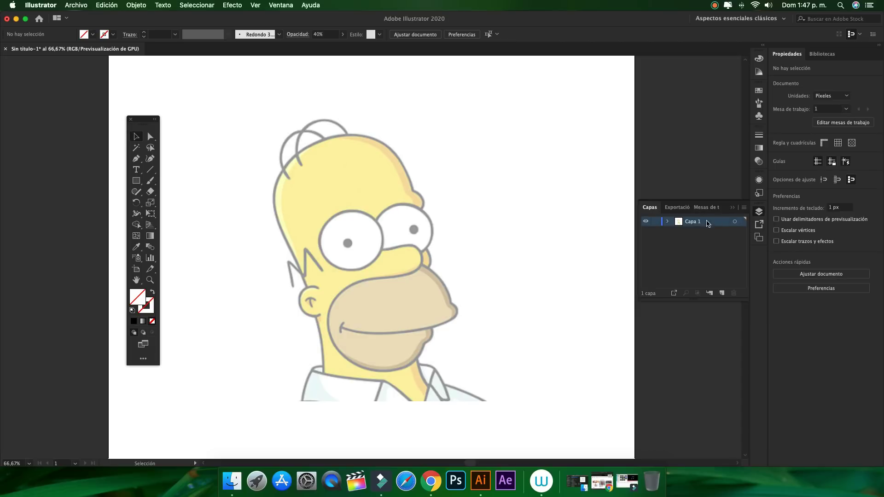
double_click(695, 224)
key(BackSpace)
click(655, 221)
Add a new layer above Base and name it Trazados.
click(721, 293)
double_click(693, 223)
text(dos)
key(Return)
click(255, 5)
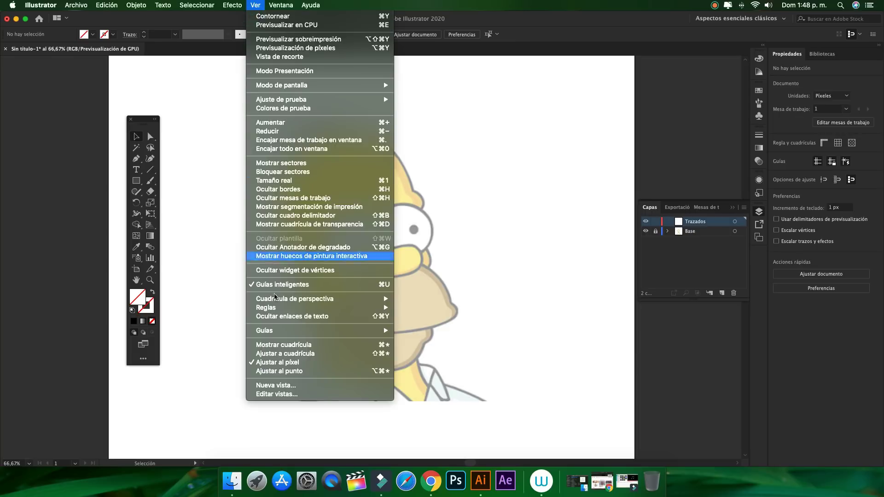
Turn off Ajustar al píxel in the Ver menu and select the Pen tool.
click(292, 362)
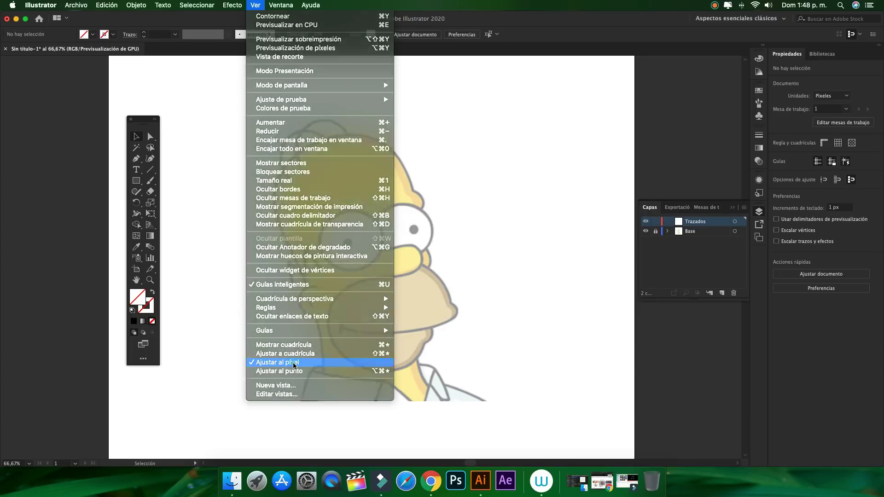
click(256, 5)
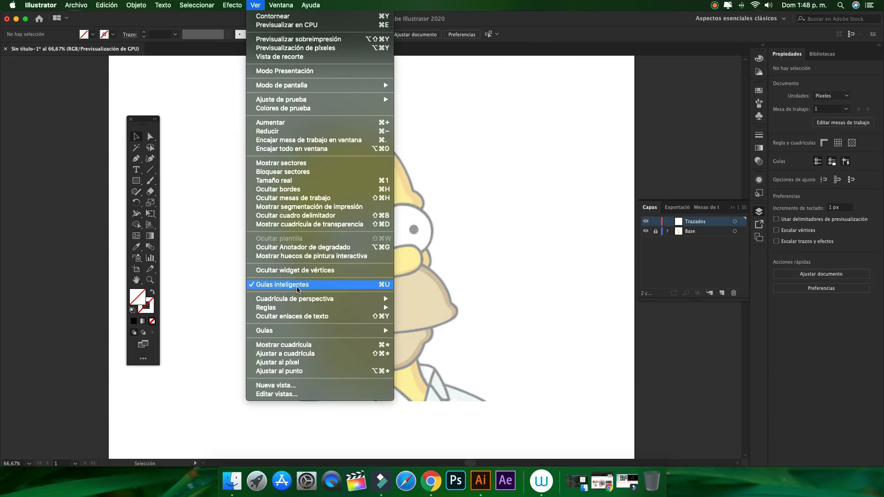
click(481, 200)
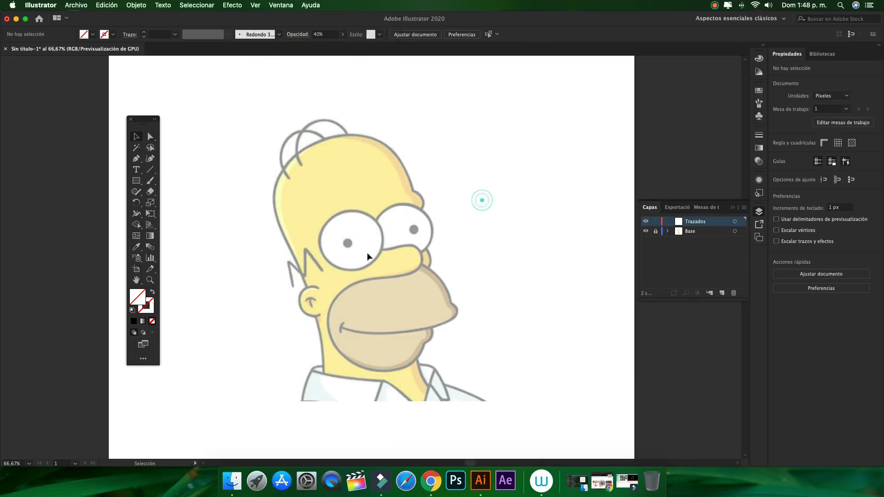
click(136, 158)
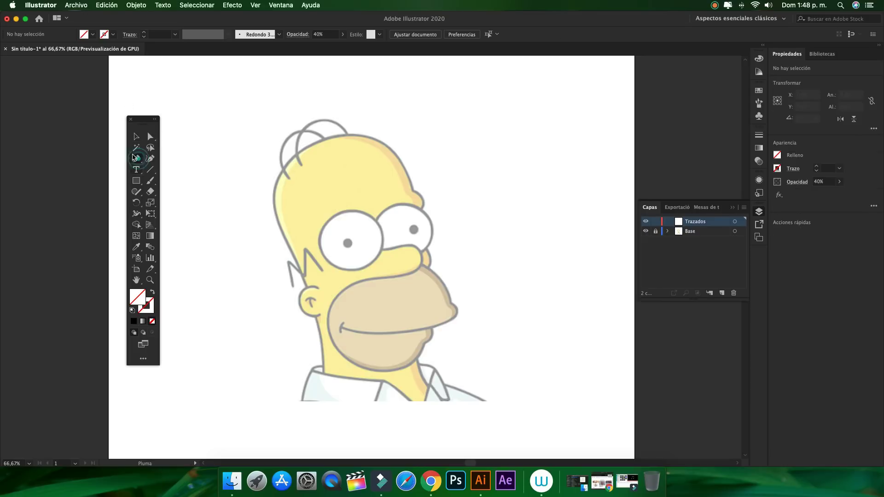
Set a 1 pt black stroke and zoom to blank space beside Homer's head.
click(142, 36)
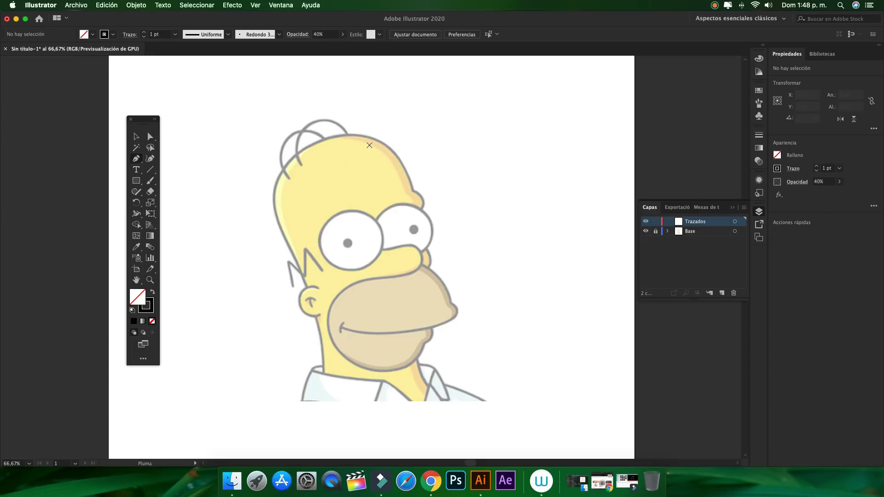
key(super+plus)
key(super+plus)
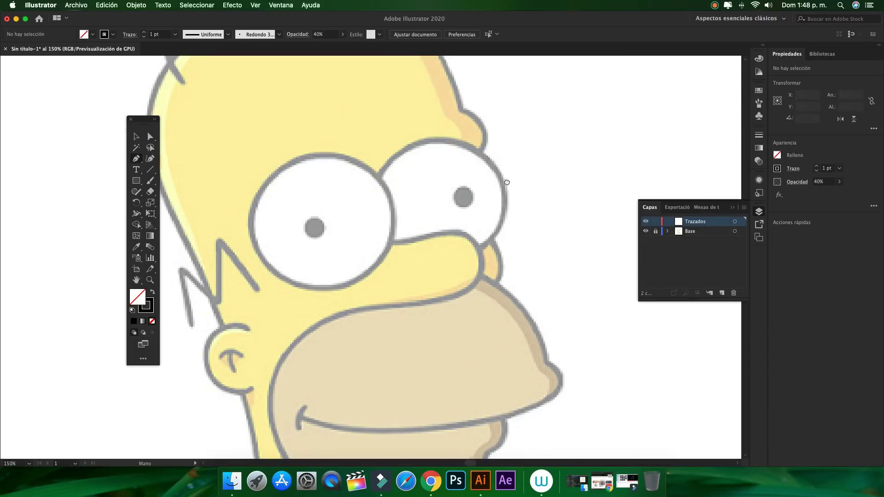
drag(507, 183, 262, 408)
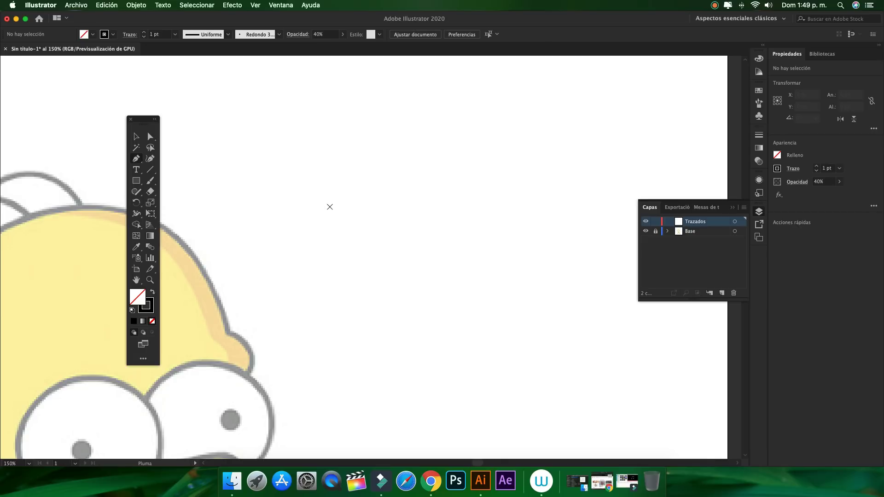
Draw a ten-point practice zigzag with the Pen and deselect it.
click(311, 219)
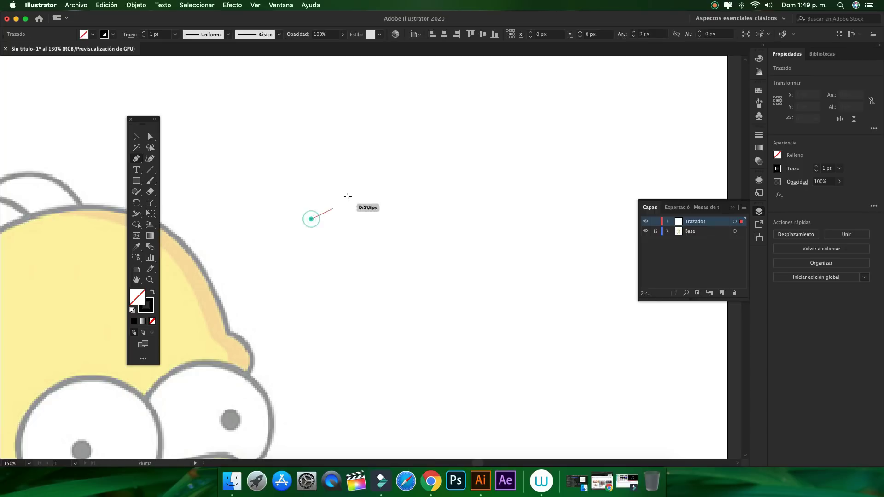
click(340, 191)
click(362, 226)
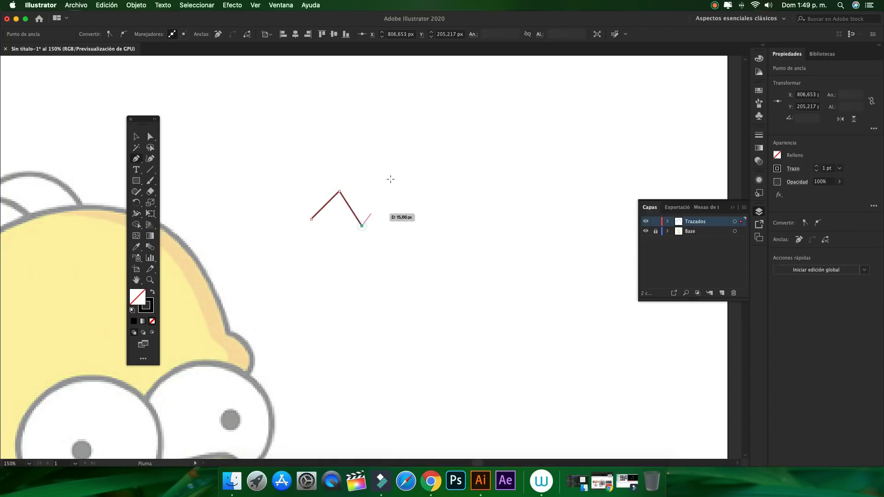
click(393, 167)
click(433, 226)
click(488, 164)
click(502, 230)
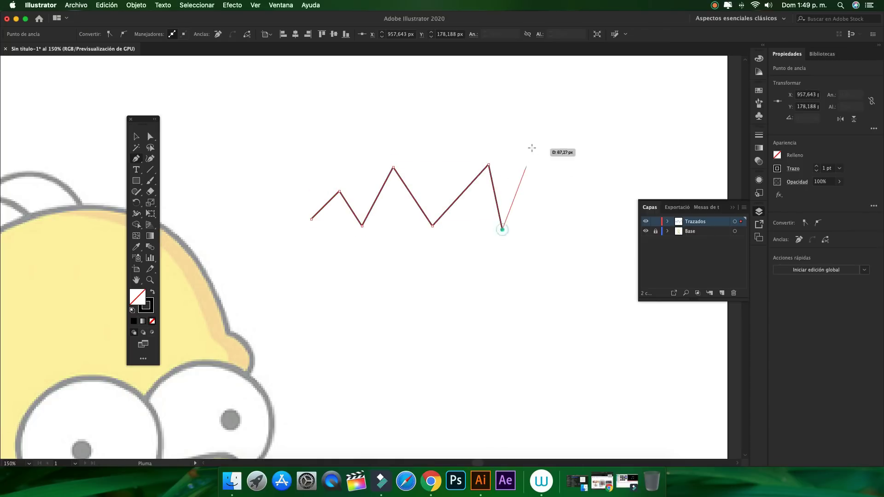
click(532, 147)
click(537, 219)
click(571, 148)
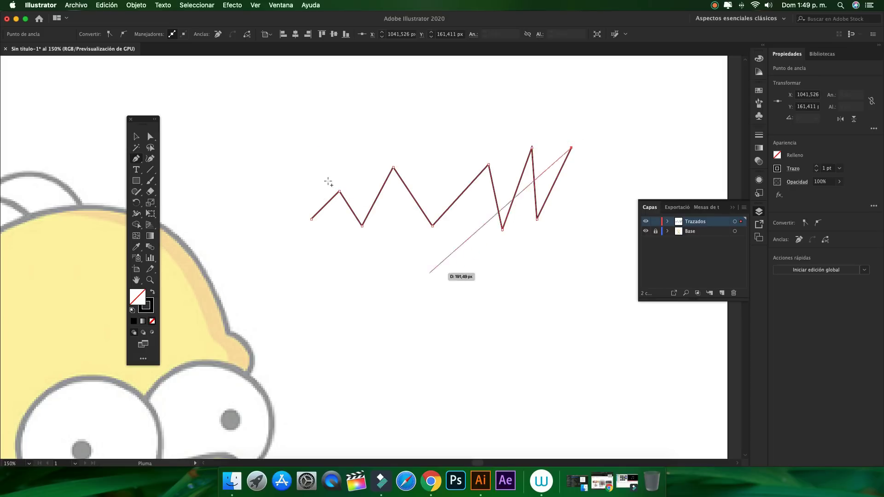
key(super+shift+a)
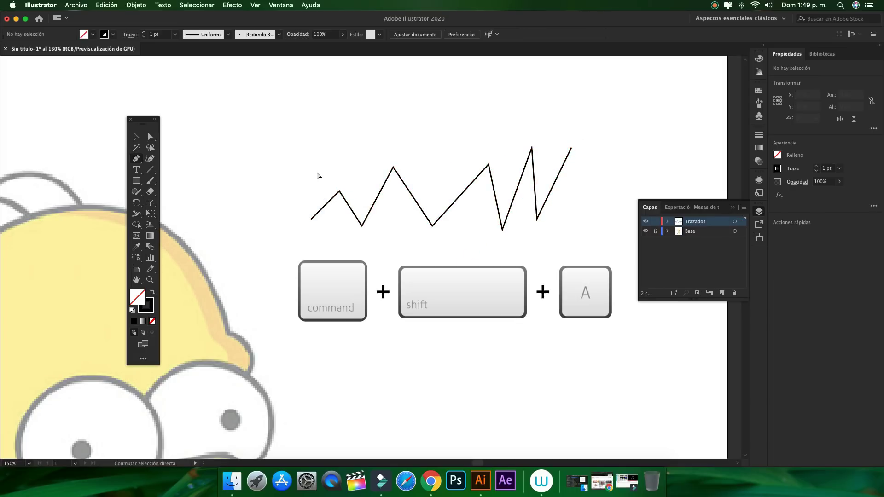
Draw a second six-point zigzag below the first, then delete it.
click(400, 278)
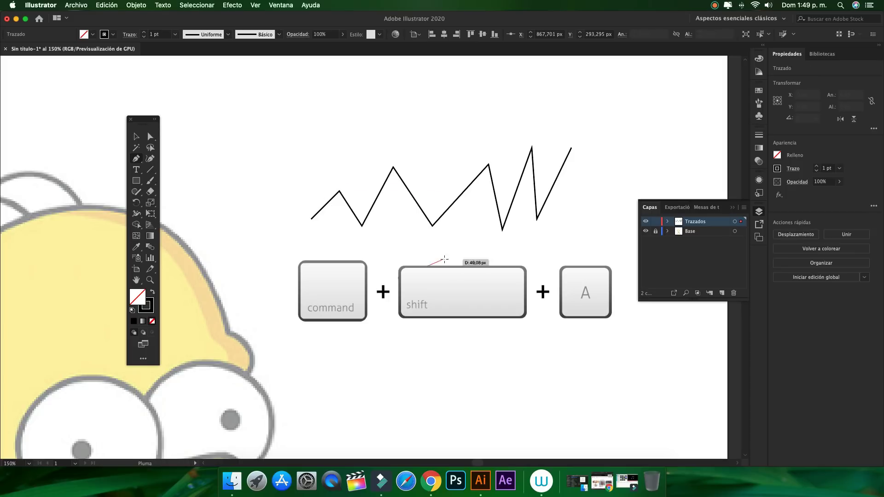
click(444, 259)
click(459, 297)
click(506, 308)
click(560, 284)
click(553, 318)
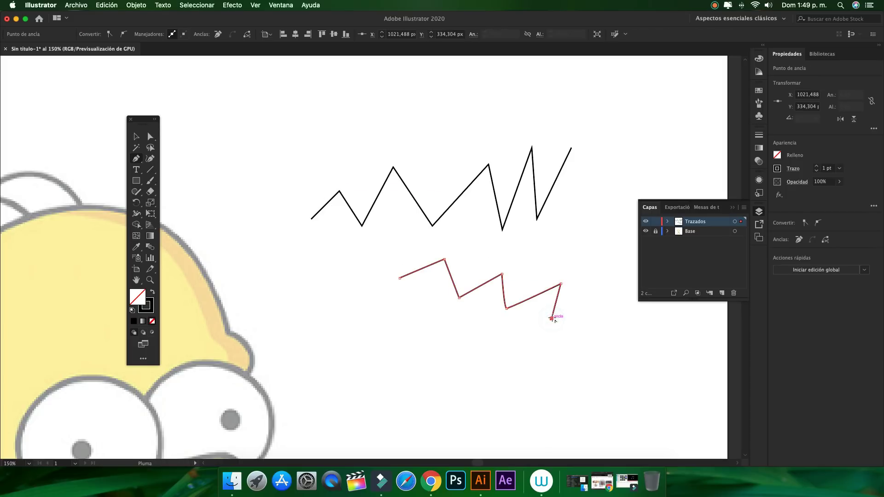
key(Delete)
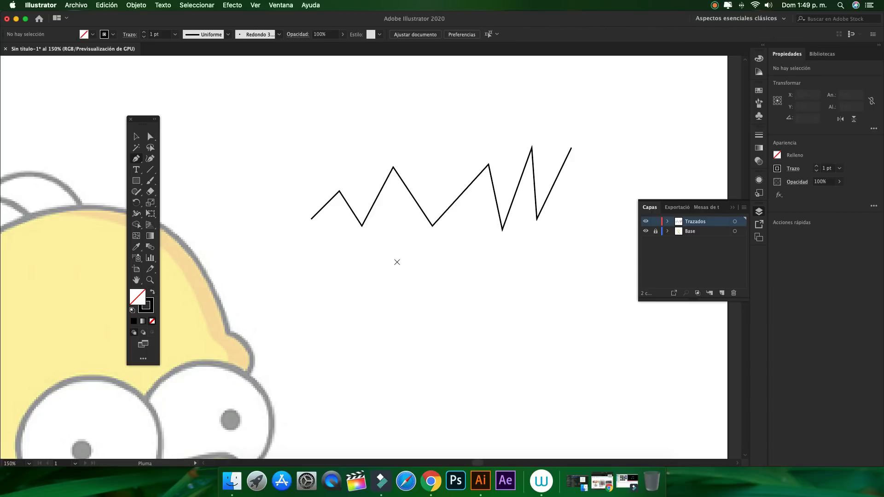
Draw a smooth practice curve with a downward bend and an upward hook beside Homer's head.
drag(390, 296, 443, 266)
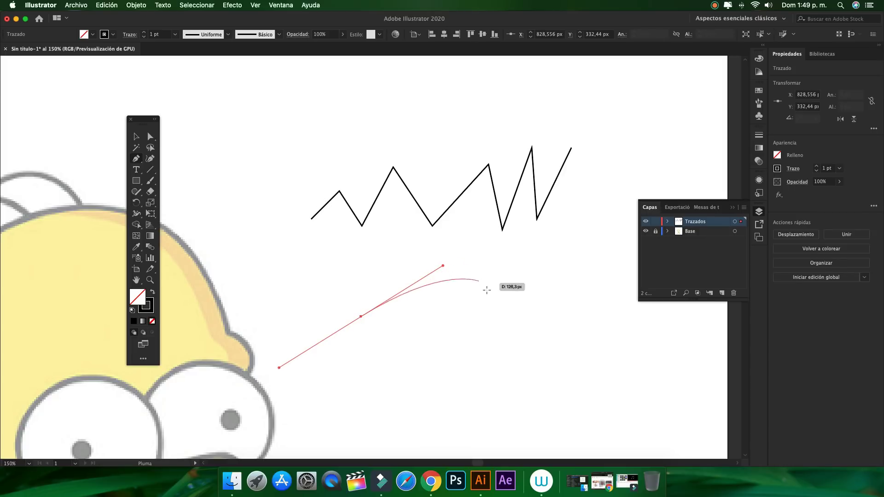
drag(506, 328, 508, 382)
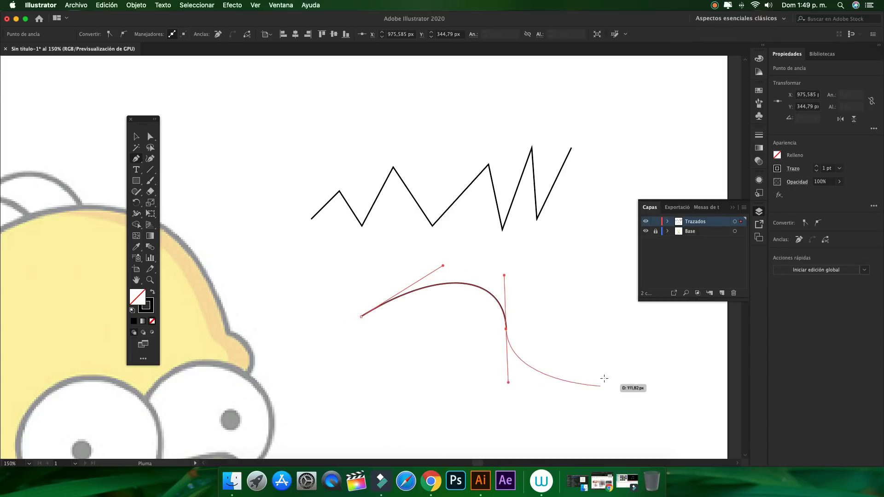
drag(602, 384, 617, 332)
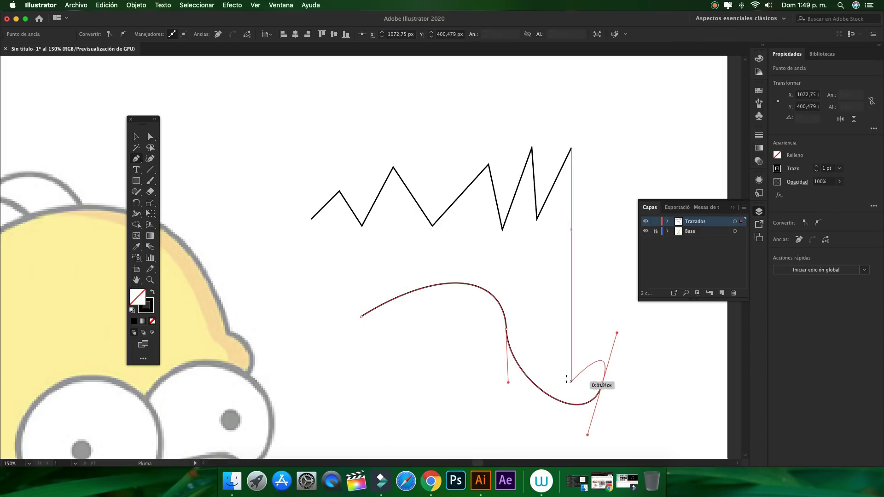
super+click(610, 309)
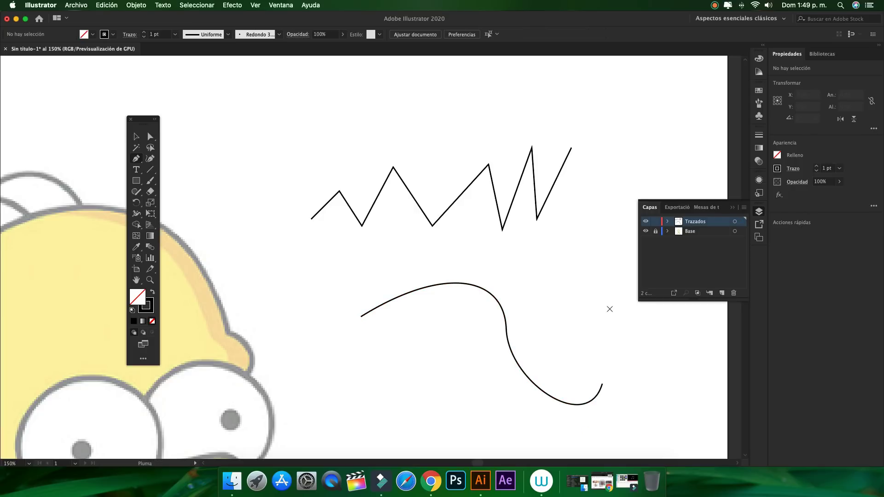
Marquee-select the zigzag and curve practice paths and delete them.
click(136, 137)
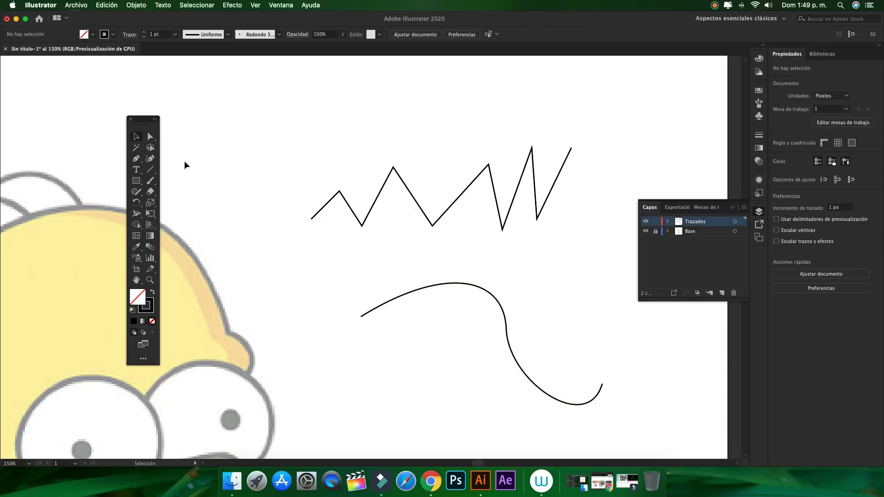
drag(303, 112, 505, 339)
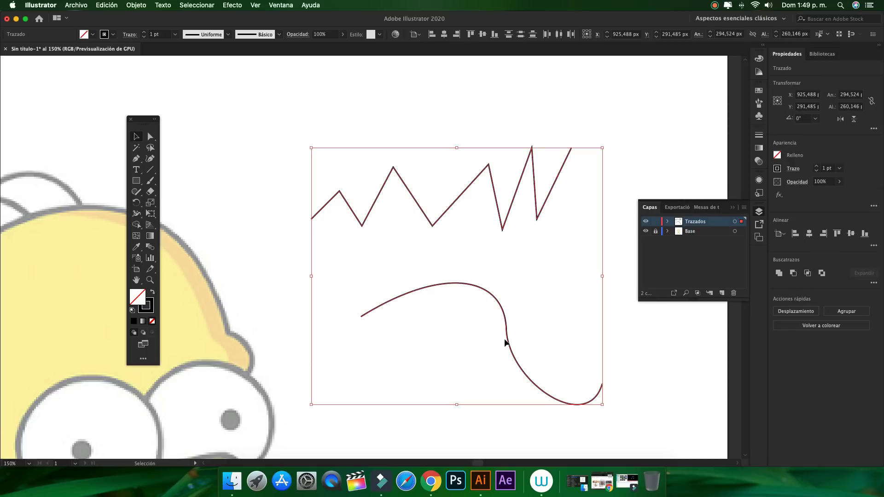
key(Delete)
Draw a test curve in the blank area with the Pen, undoing the last smooth point.
key(p)
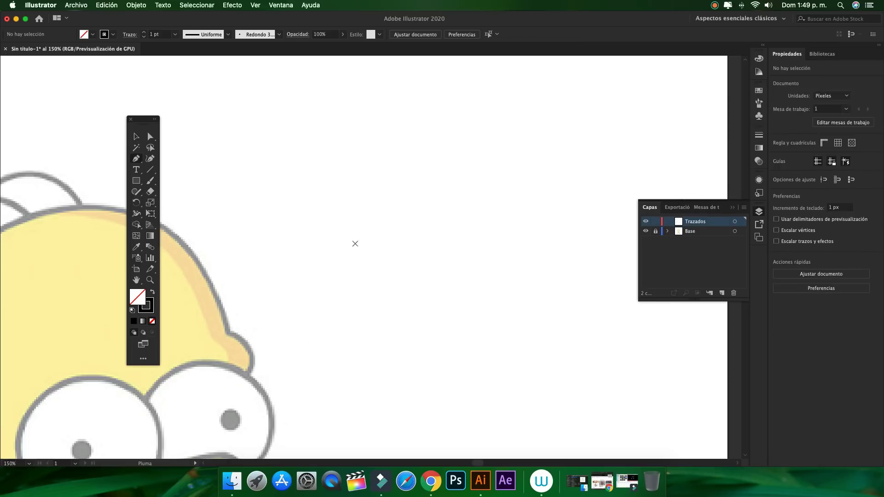
click(331, 214)
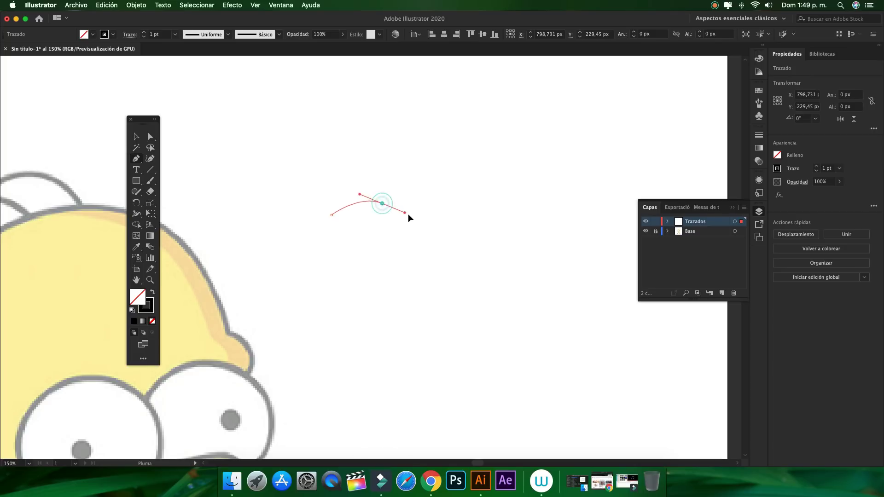
drag(408, 213, 420, 231)
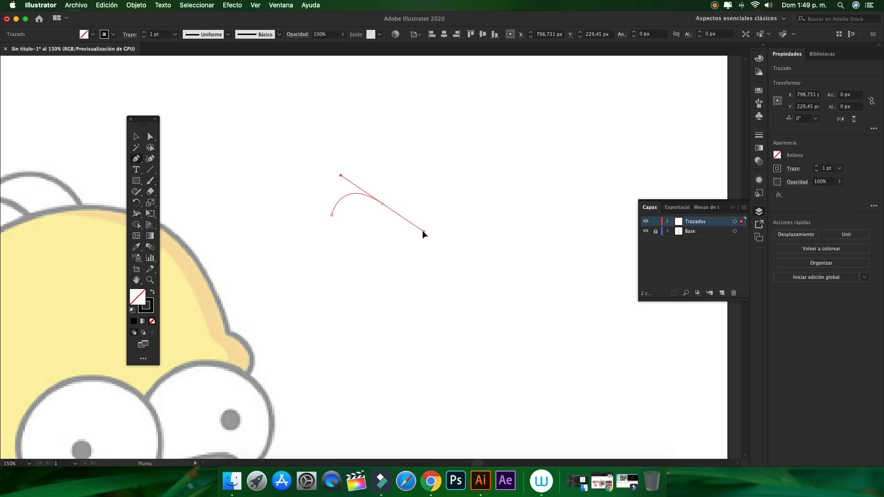
drag(421, 231, 424, 228)
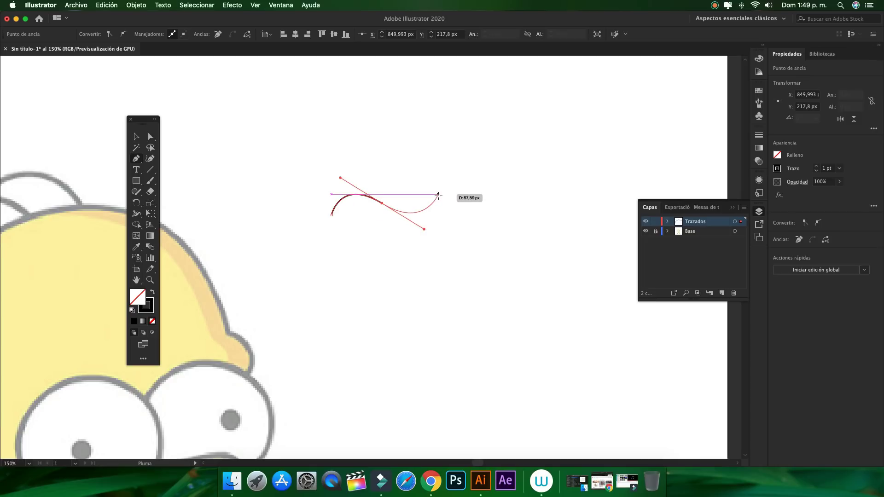
drag(438, 194, 443, 157)
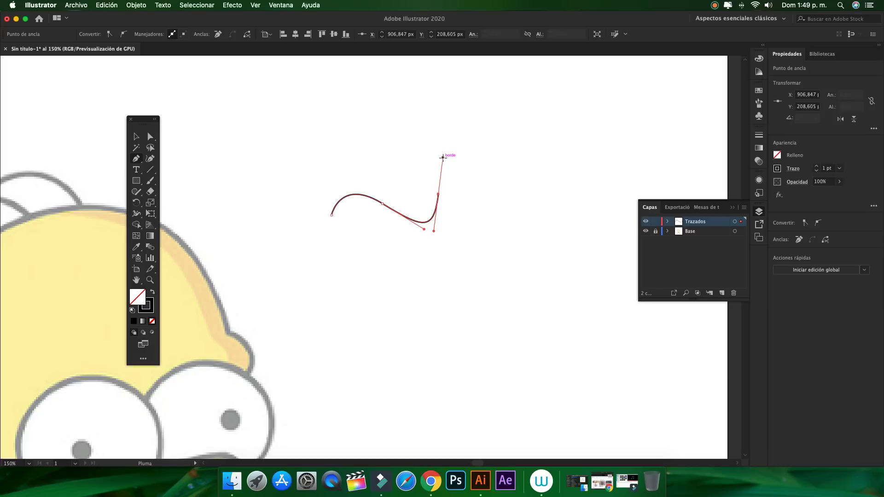
key(super+z)
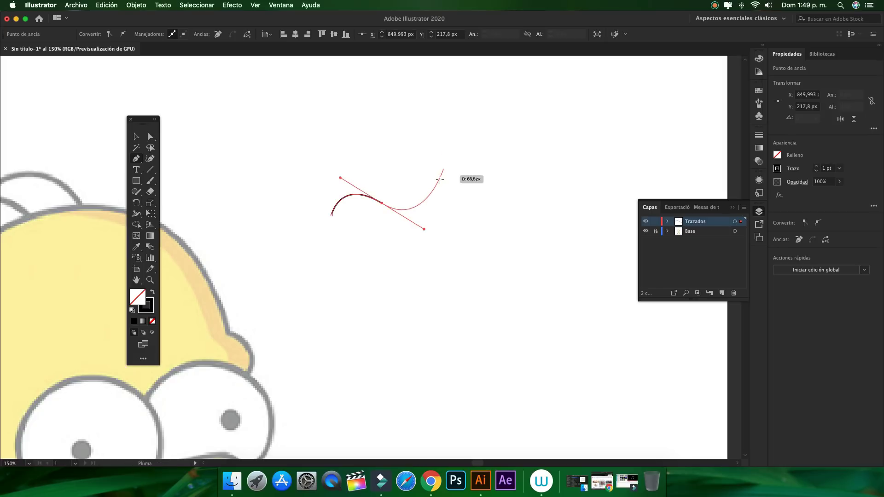
Add eight corner points and close the practice shape back at its start point.
click(382, 203)
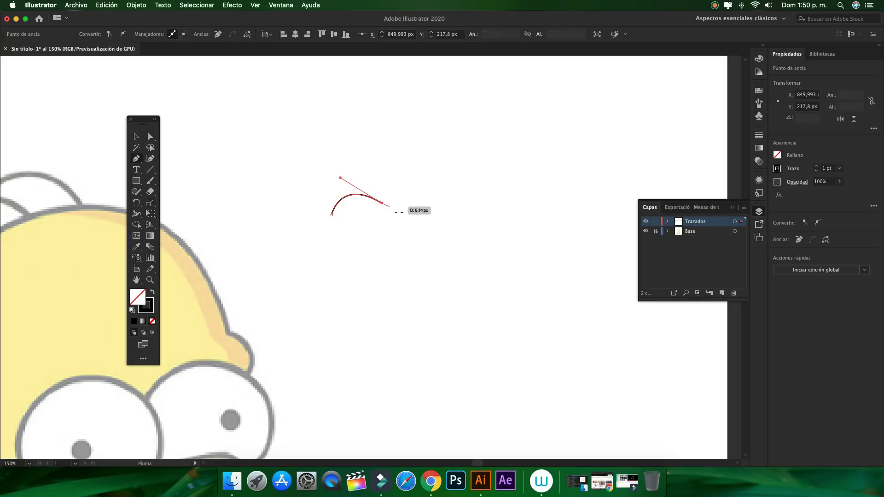
click(418, 176)
click(427, 214)
click(422, 255)
click(392, 258)
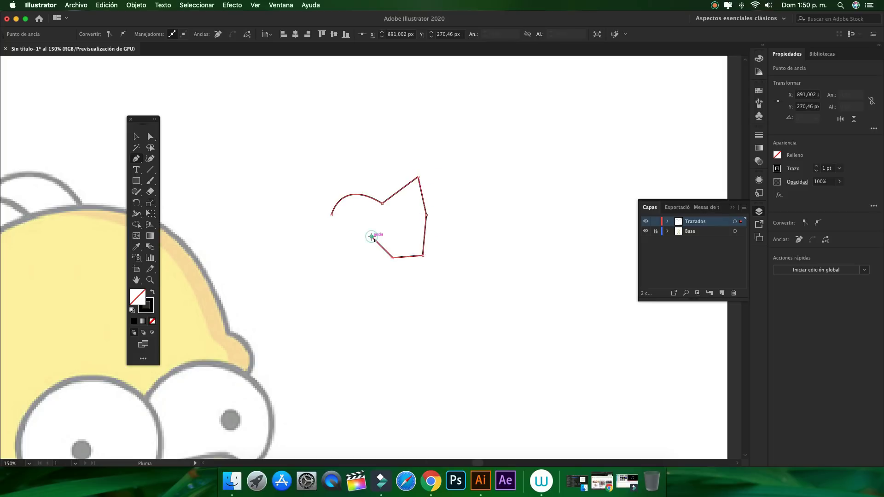
click(371, 237)
click(335, 242)
click(303, 227)
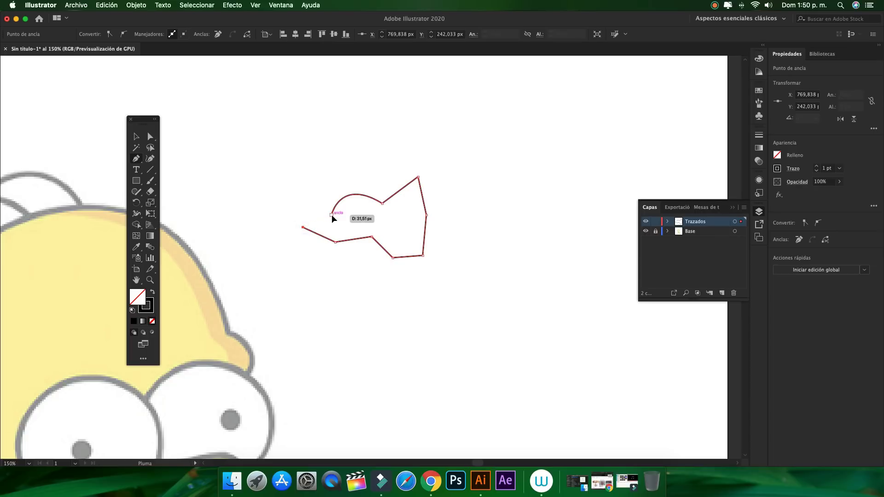
click(331, 214)
Select the closed practice shape and delete it.
key(v)
click(290, 133)
drag(352, 206, 456, 313)
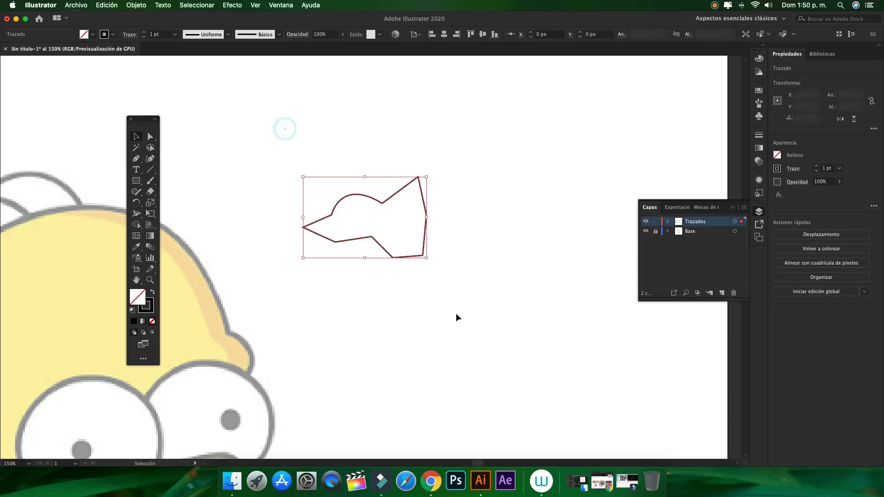
key(Delete)
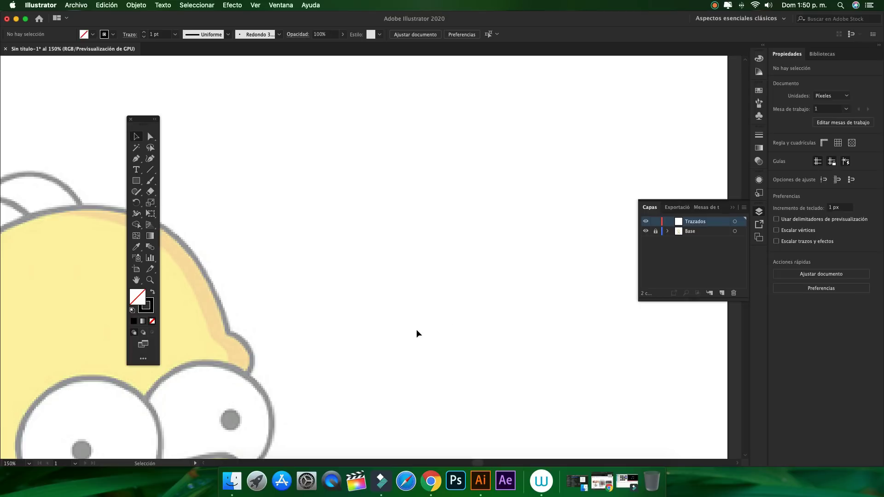
Draw a practice path mixing a smooth curve point and a sharp corner, then delete it.
key(p)
click(369, 251)
drag(432, 212, 490, 247)
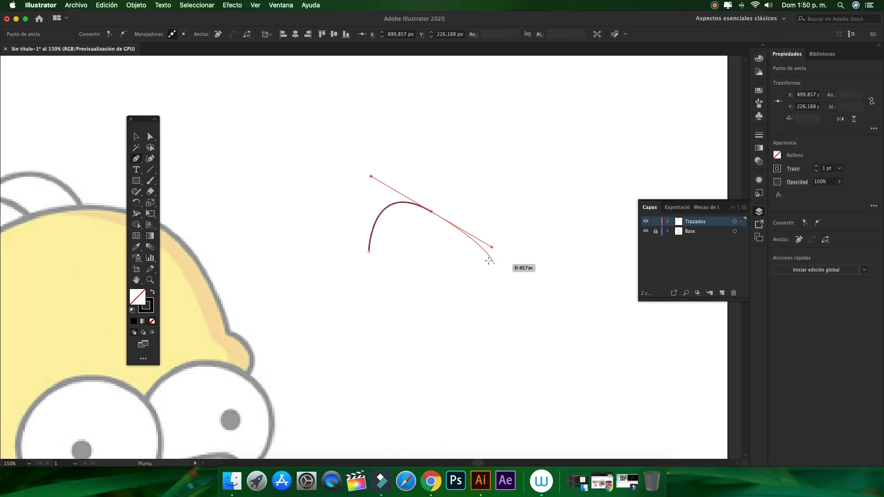
click(431, 212)
drag(430, 146, 410, 225)
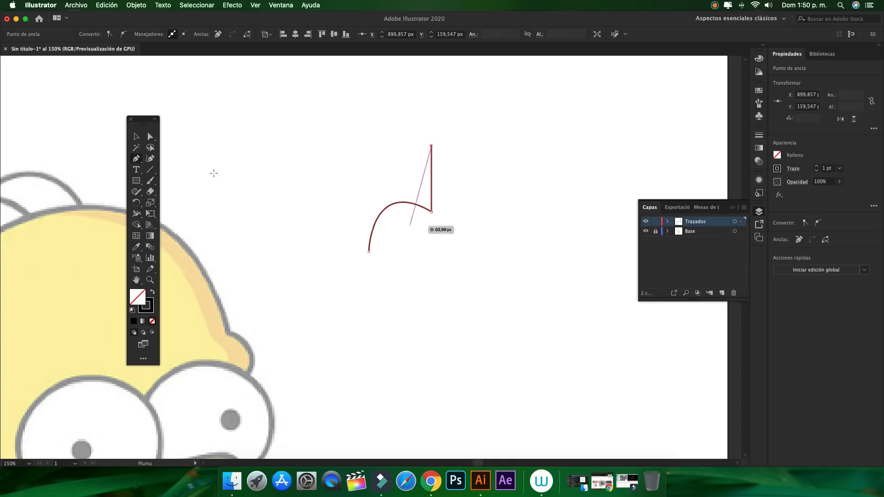
key(v)
drag(382, 179, 515, 283)
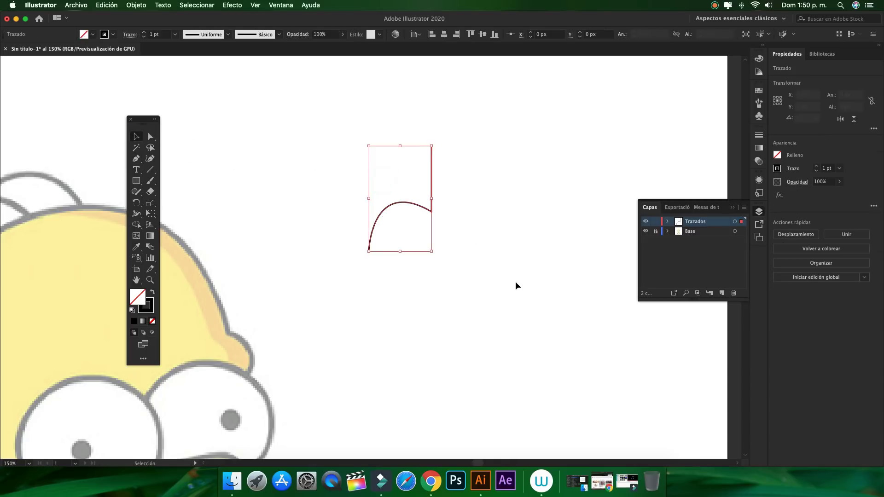
key(Delete)
Start the head outline at the hairline with a curve across the top of Homer's head.
scroll(450, 277, left, 5)
scroll(451, 276, down, 2)
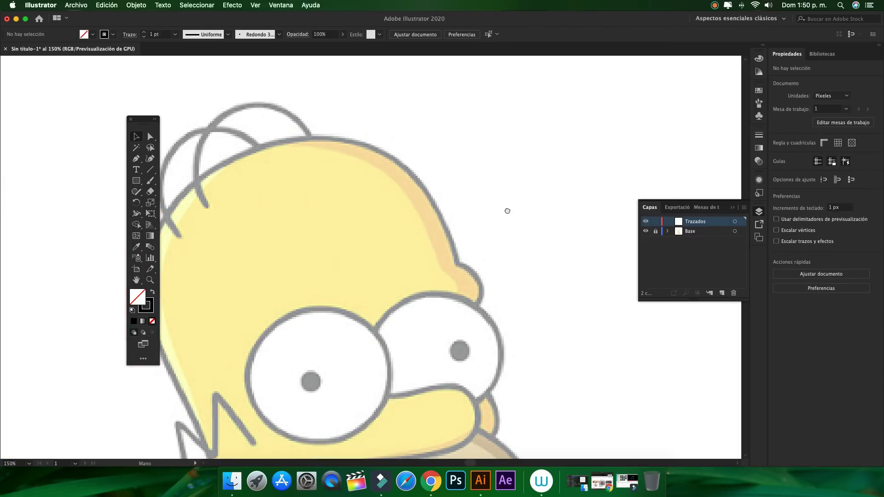
drag(506, 211, 547, 249)
key(p)
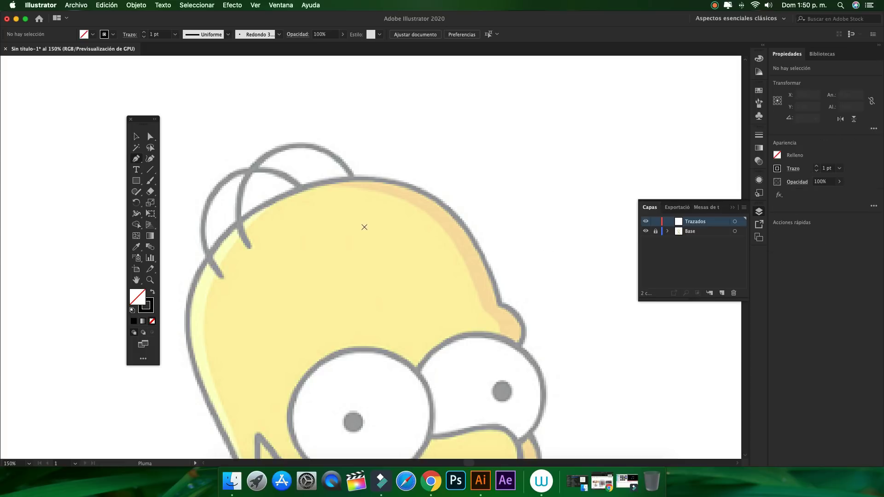
click(292, 192)
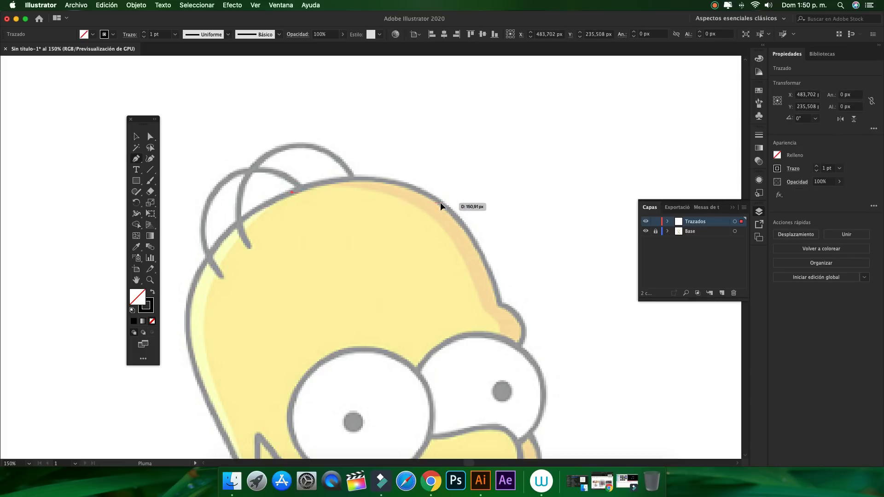
drag(440, 204, 508, 252)
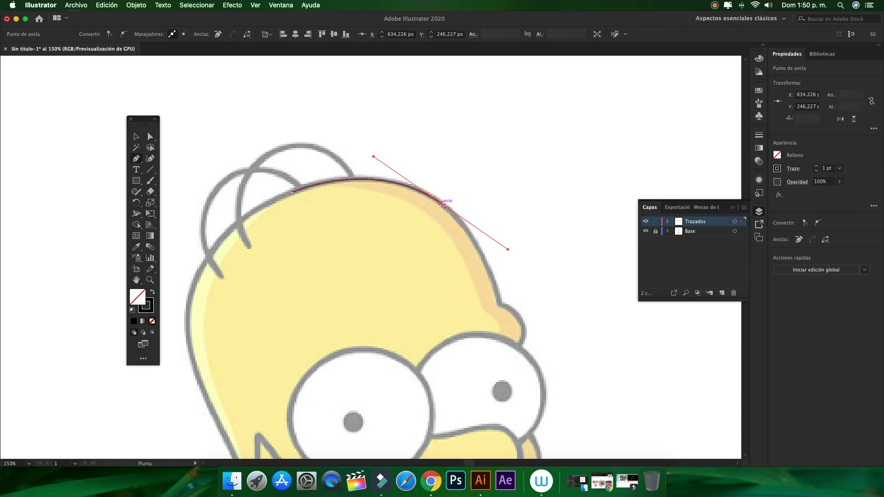
click(441, 203)
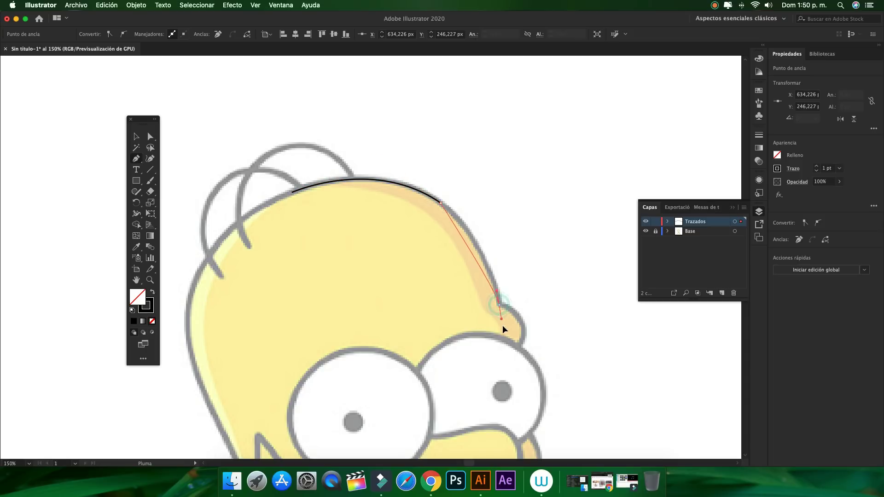
key(super)
key(super+z)
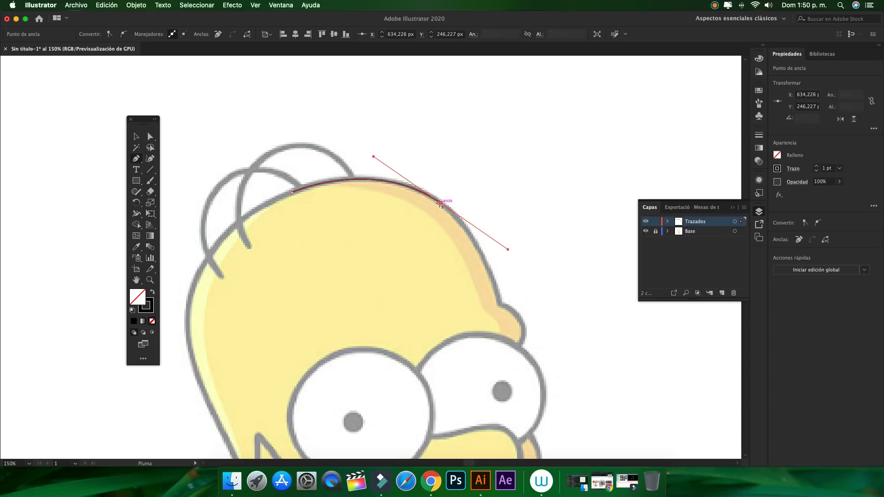
Continue the outline down the side of the head and around the bump above the eye.
click(440, 203)
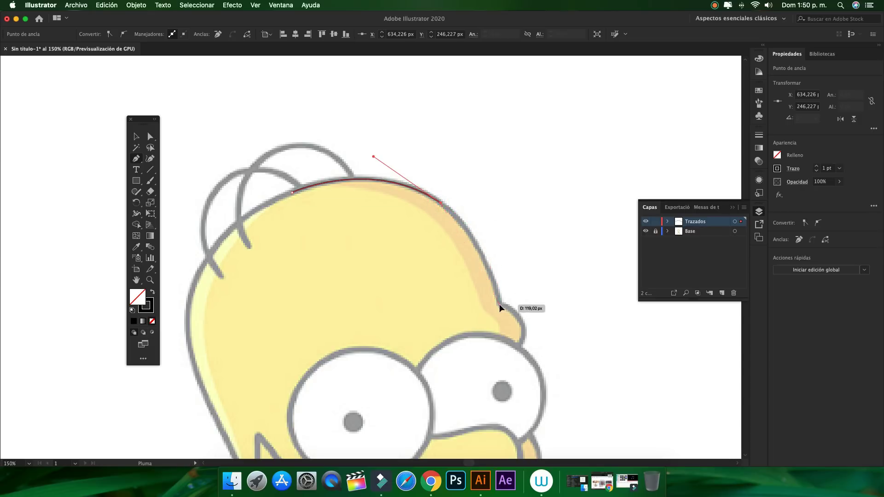
drag(500, 303, 513, 374)
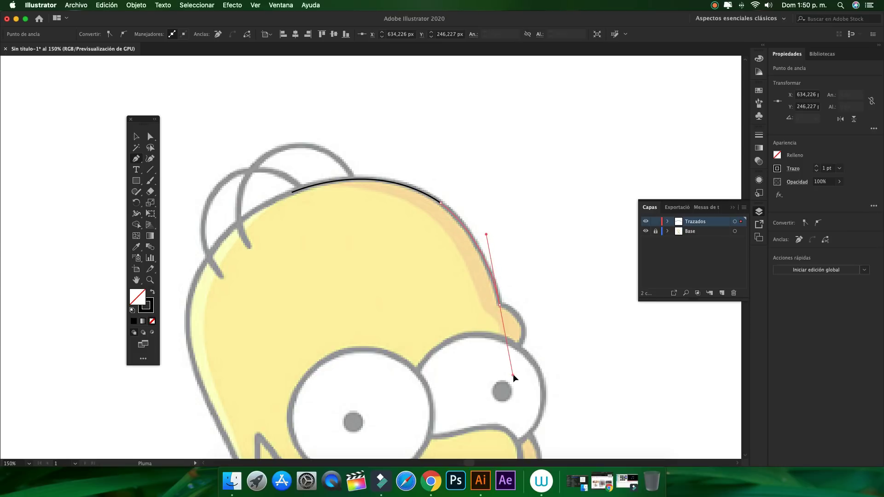
drag(500, 304, 502, 311)
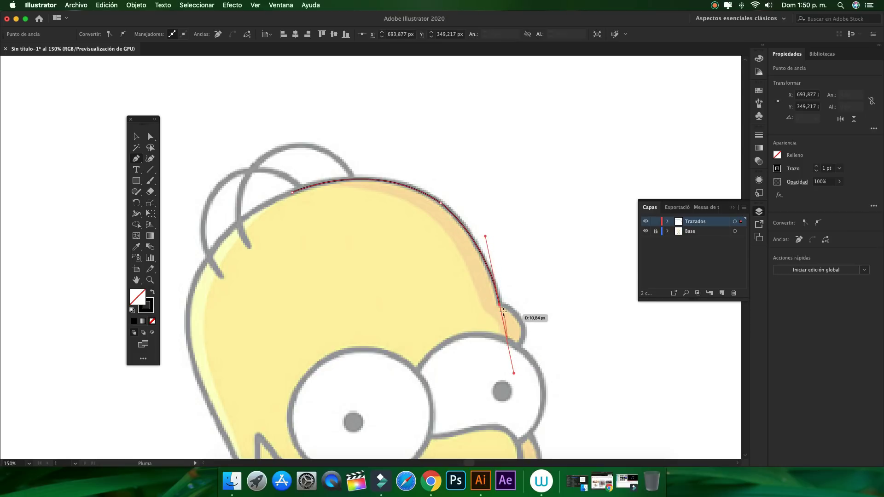
click(500, 305)
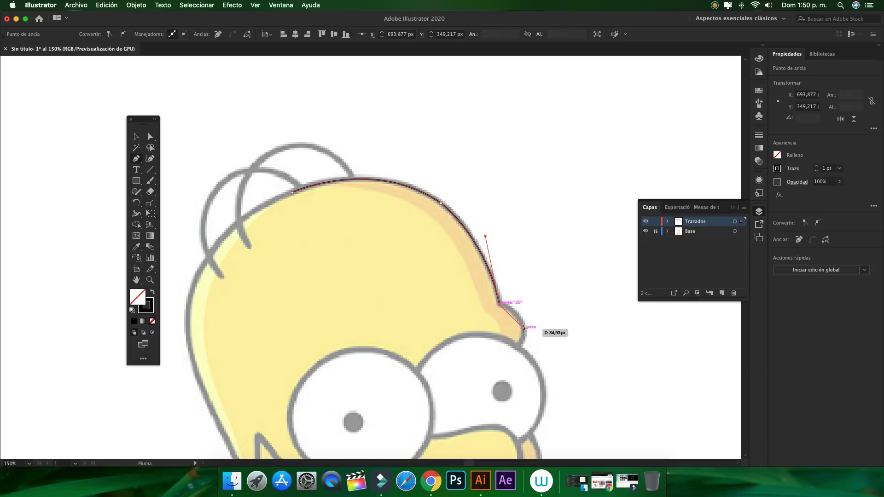
drag(523, 327, 523, 346)
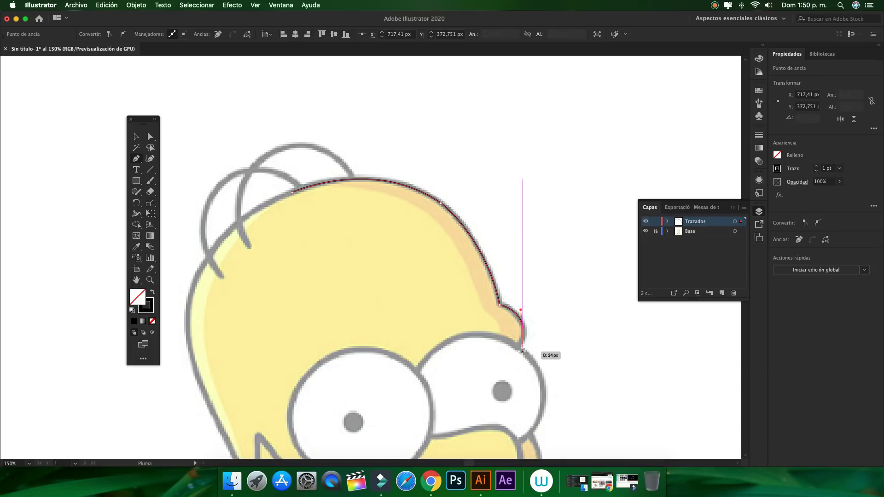
super+click(518, 349)
drag(513, 355, 510, 360)
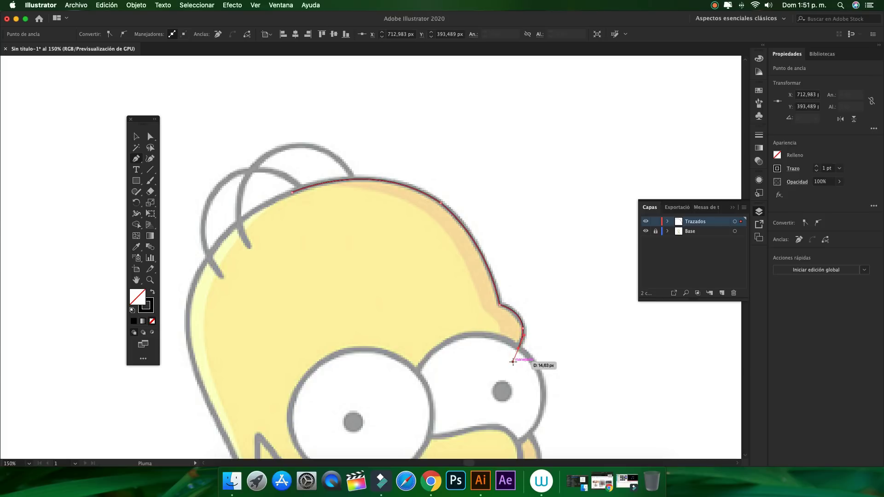
key(v)
click(582, 172)
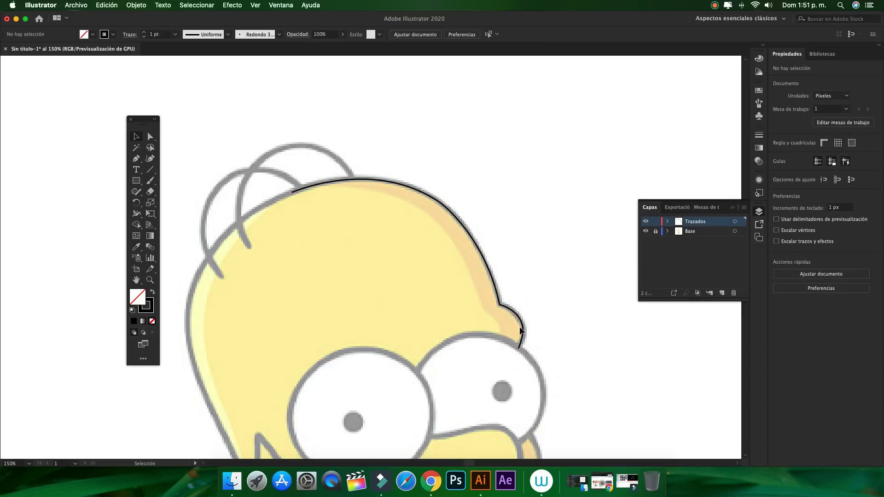
scroll(492, 312, down, 3)
Draw an ellipse over the left eye and stretch it to about 147 × 135 px.
scroll(491, 312, down, 3)
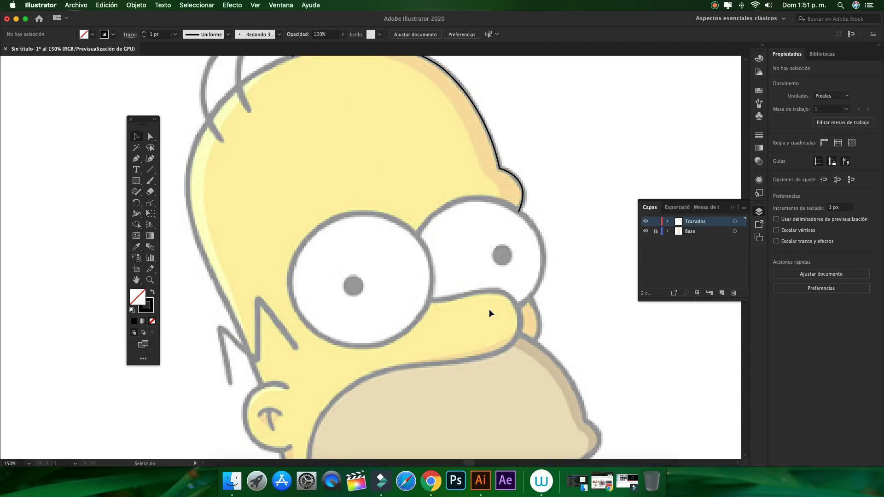
drag(136, 180, 170, 204)
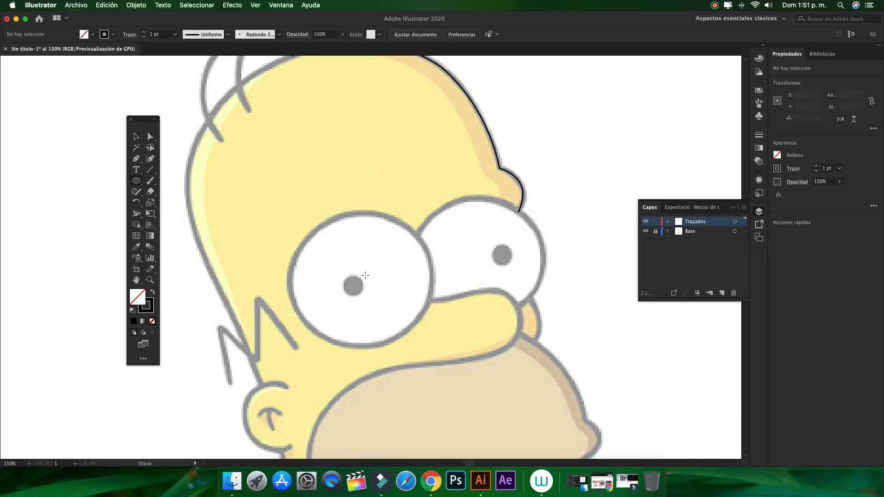
drag(301, 244, 428, 345)
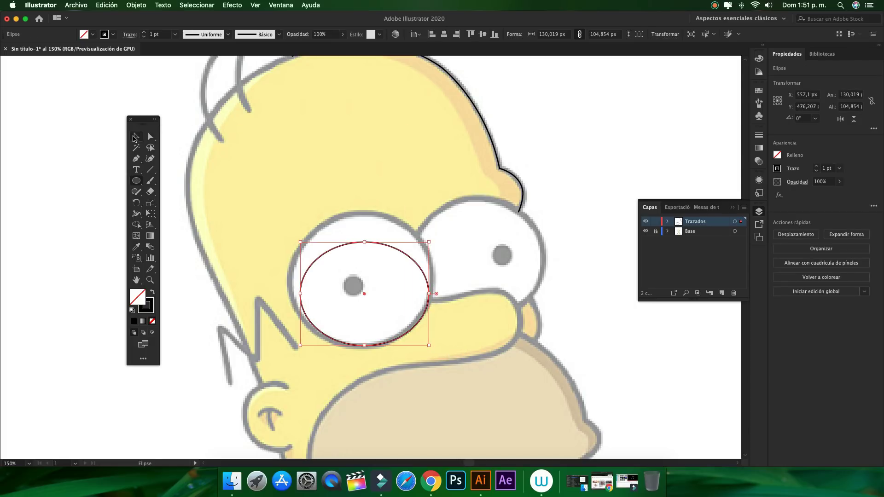
click(134, 137)
drag(364, 241, 360, 213)
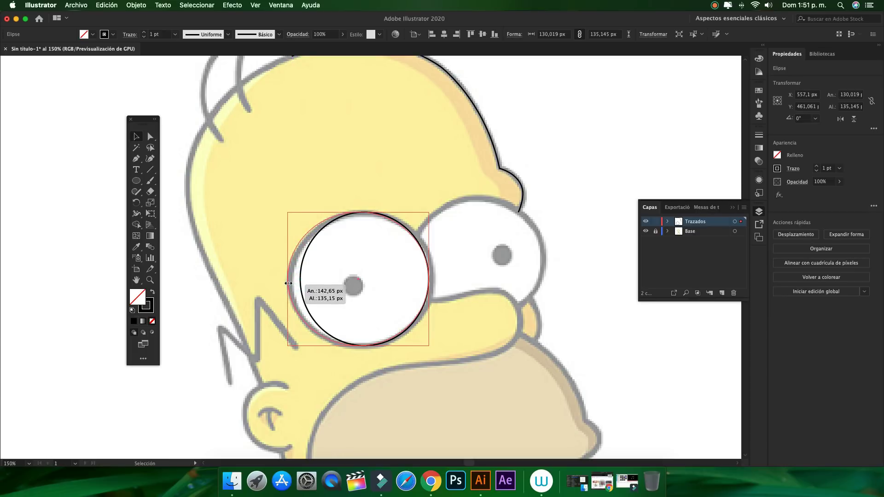
drag(301, 280, 292, 279)
drag(430, 280, 434, 280)
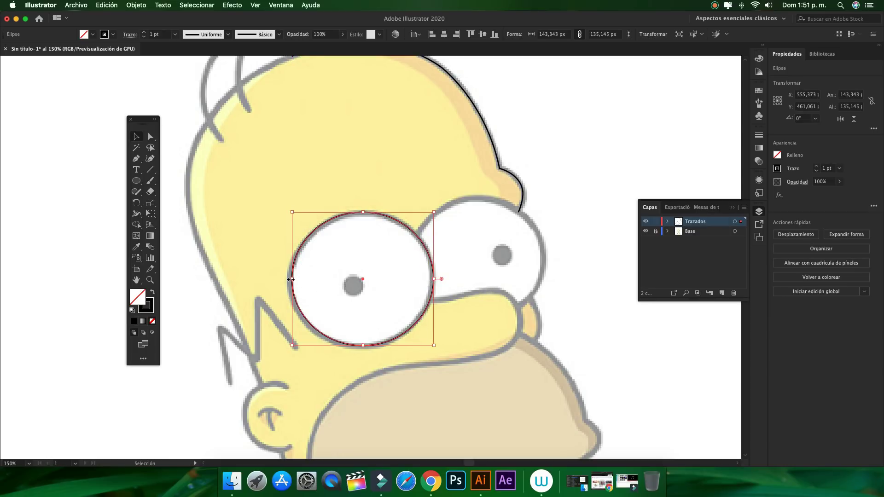
drag(291, 279, 288, 279)
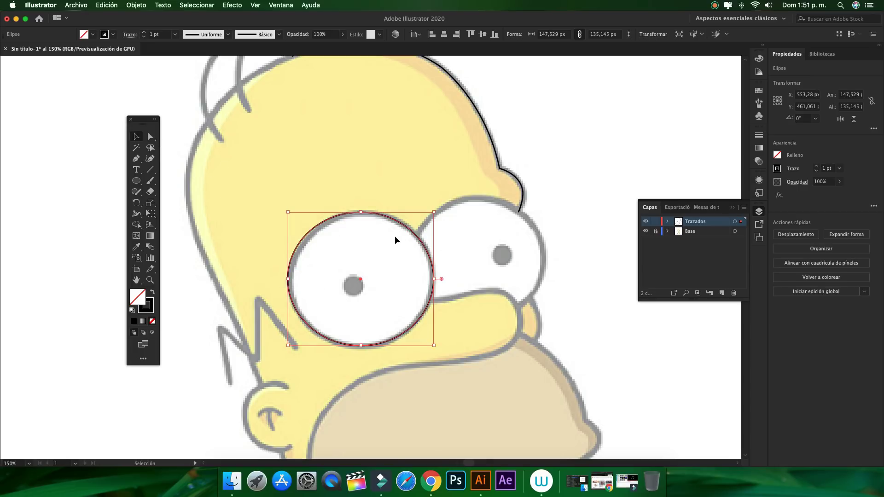
click(150, 138)
Adjust the eye circle's anchor handles so it hugs the traced left eye.
click(362, 214)
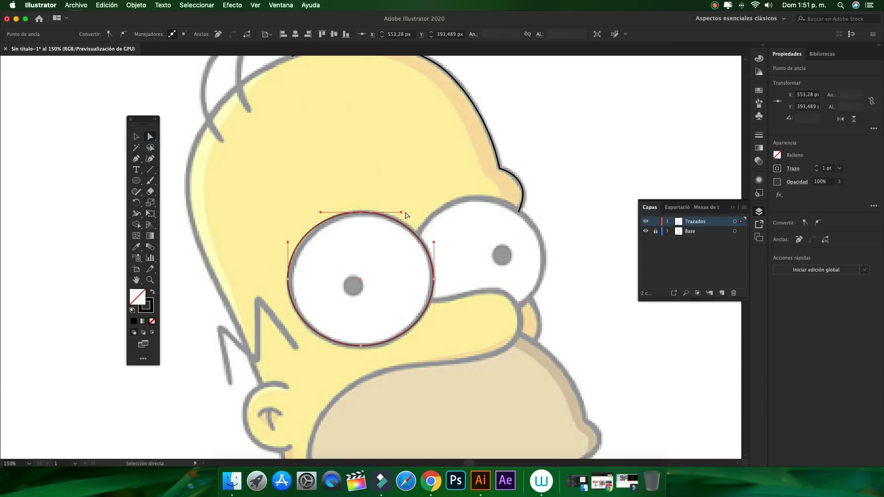
drag(320, 212, 325, 221)
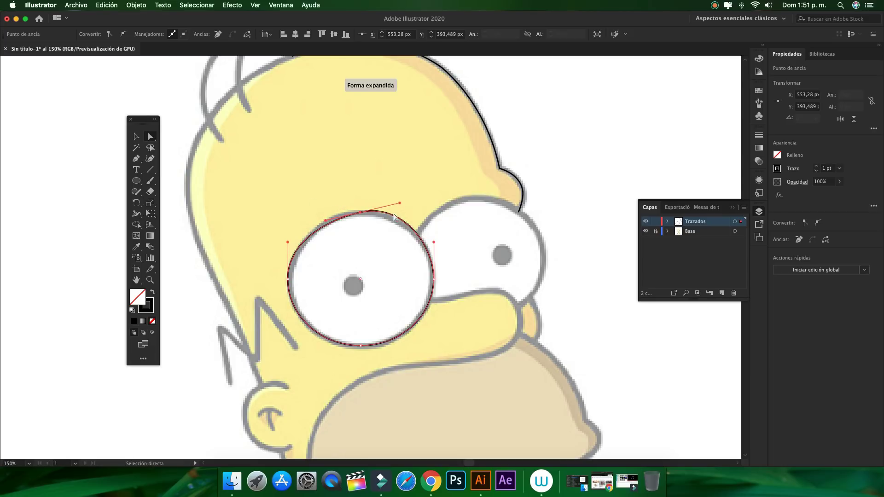
drag(399, 204, 393, 208)
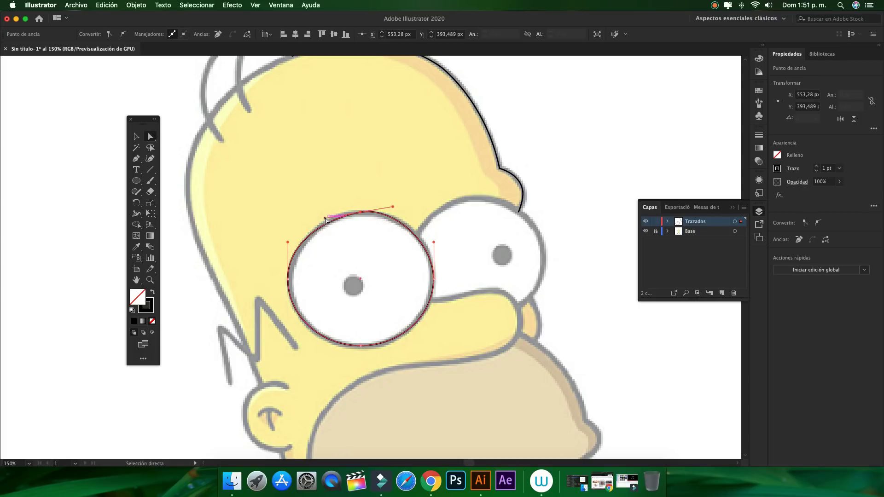
drag(325, 218, 320, 213)
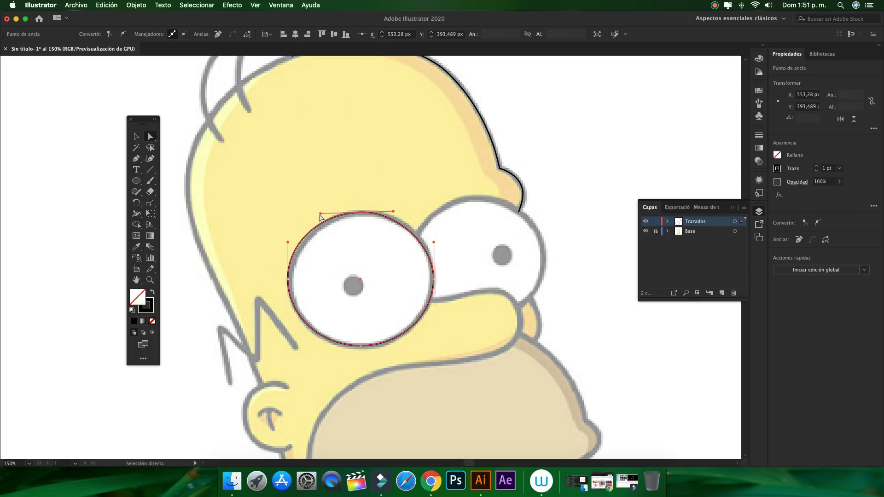
drag(434, 243, 434, 236)
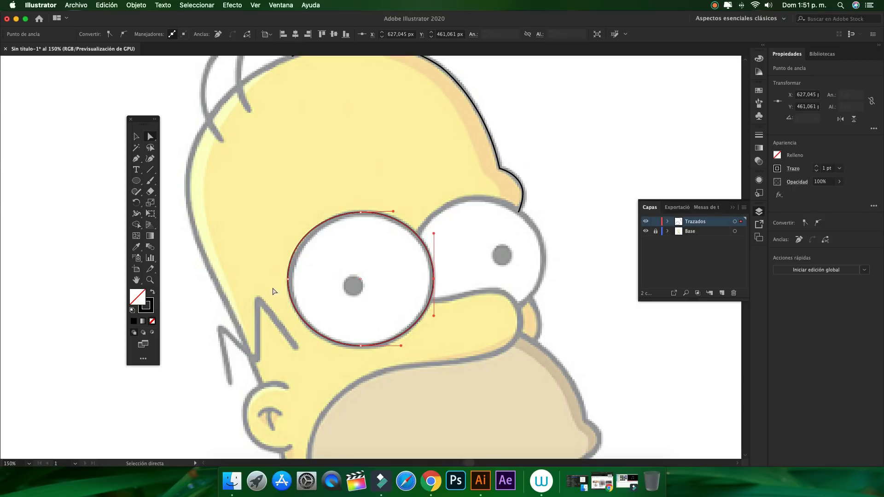
click(289, 279)
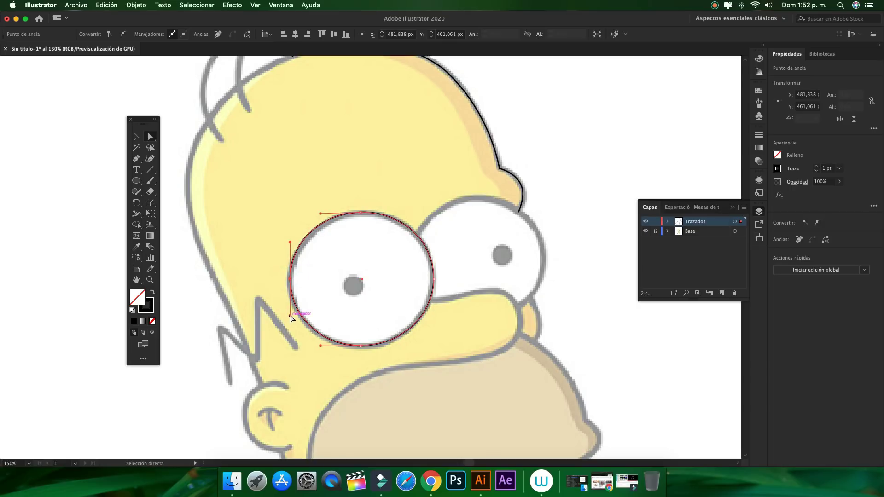
drag(290, 316, 289, 325)
drag(290, 243, 291, 248)
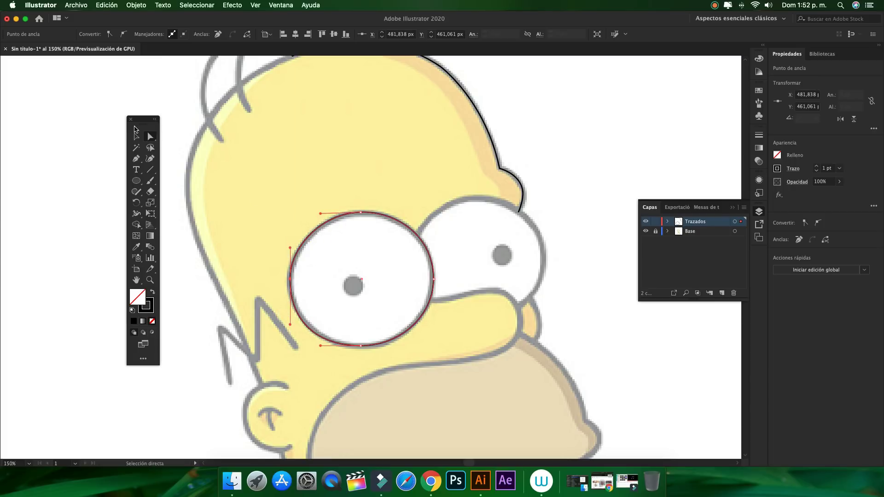
Give the eye circle and head outline a 3 pt black stroke.
click(136, 136)
click(582, 150)
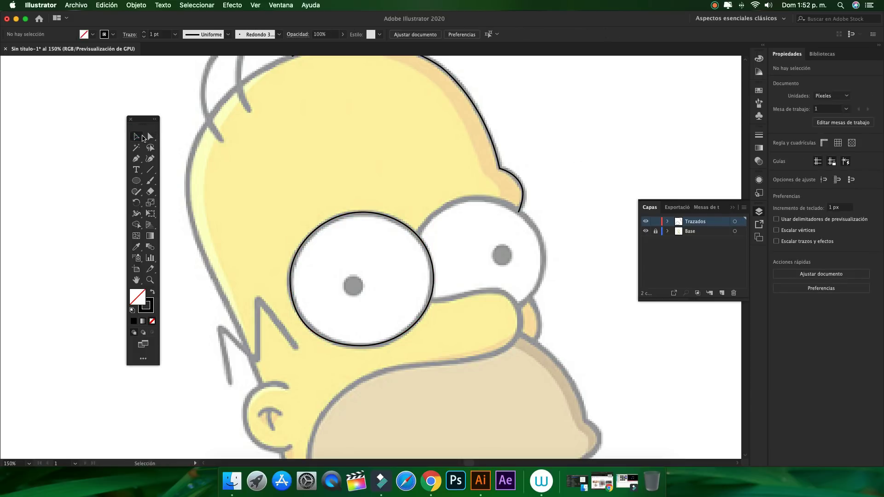
click(375, 214)
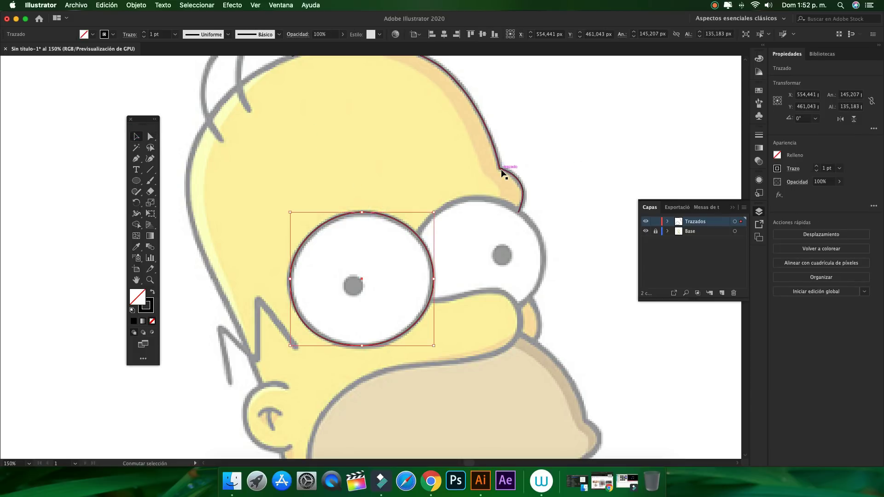
shift+click(501, 170)
click(142, 32)
click(142, 32)
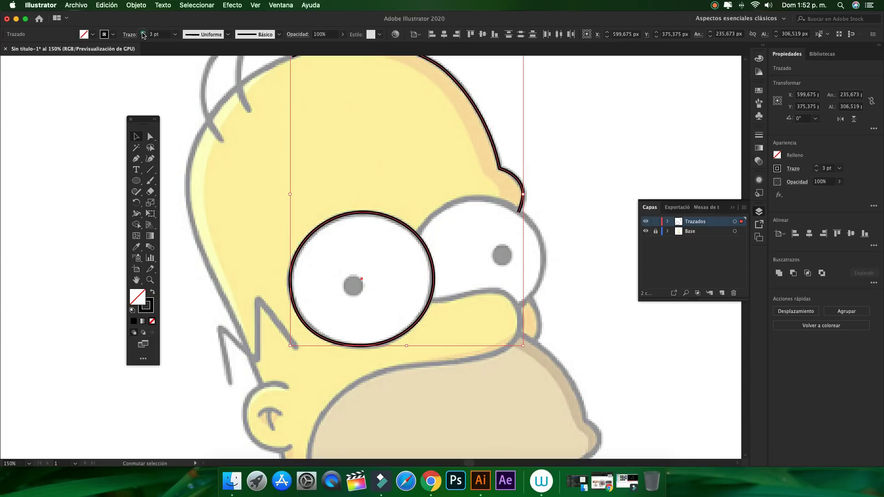
click(599, 129)
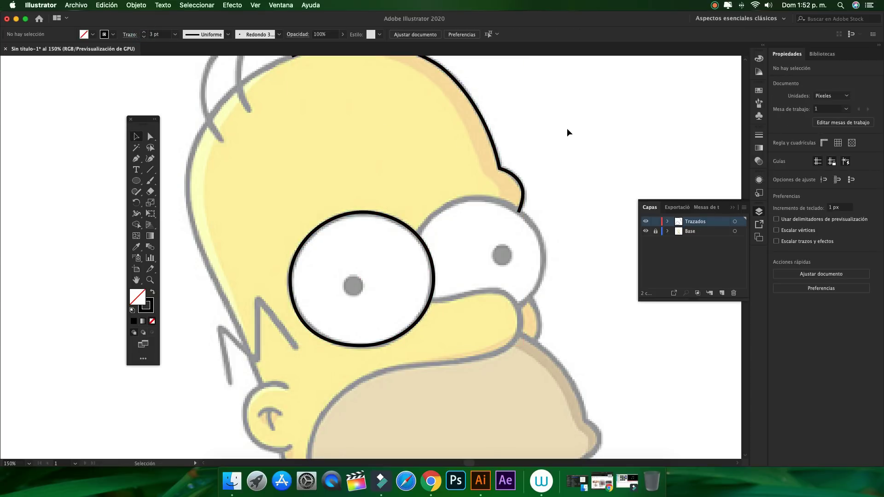
Draw a small solid black pupil with no outline in the left eye.
click(137, 182)
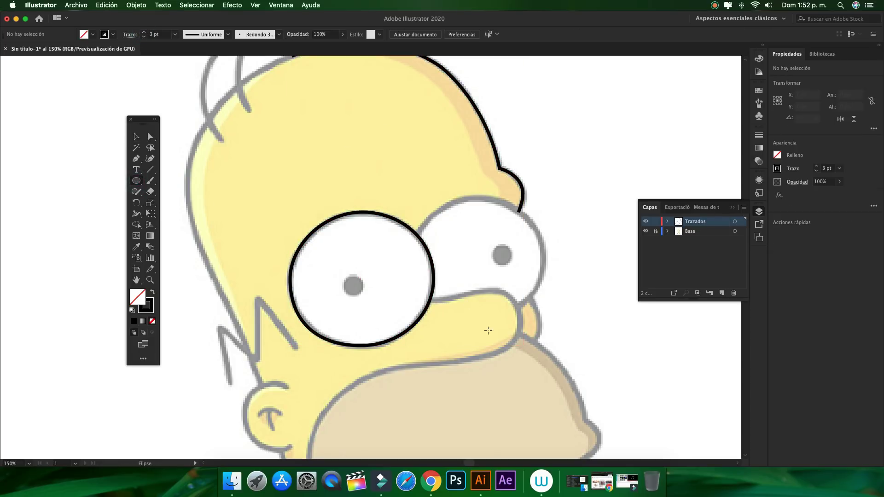
drag(352, 287, 358, 293)
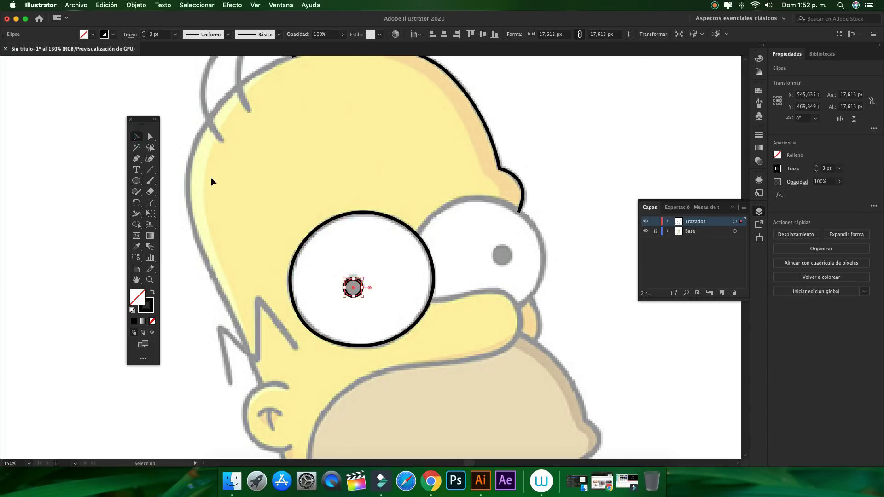
key(Up)
key(Up)
key(Up)
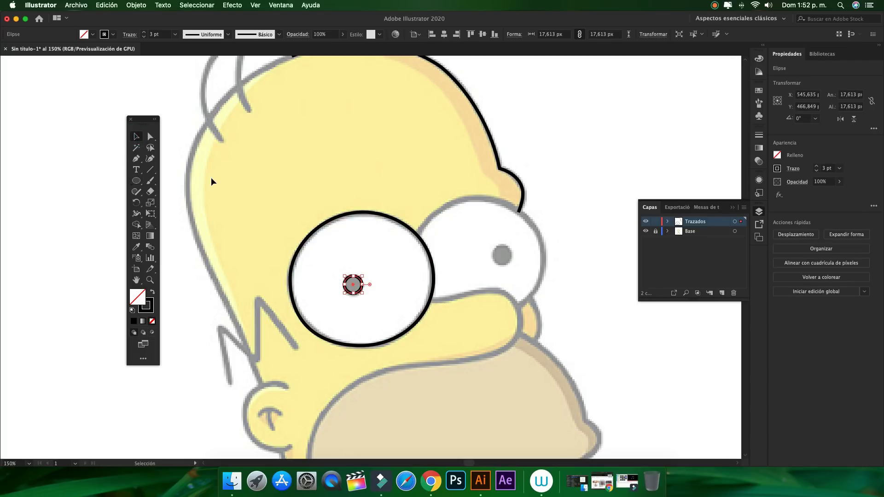
click(153, 292)
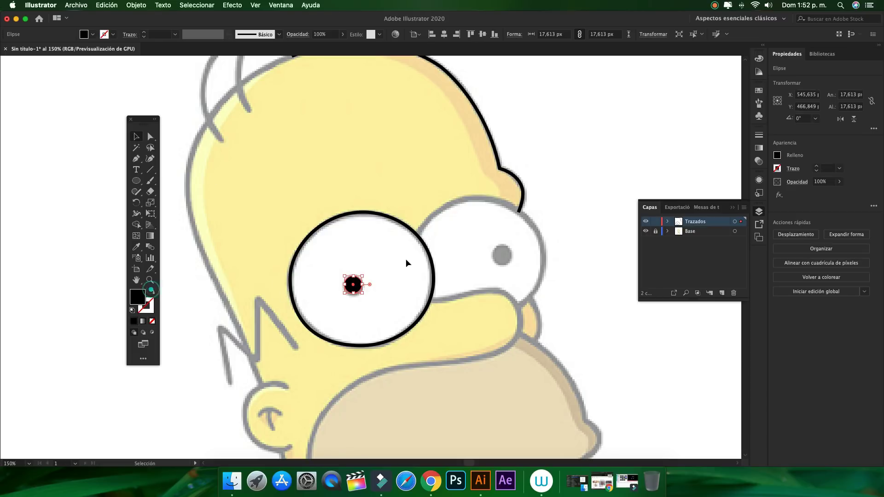
click(622, 156)
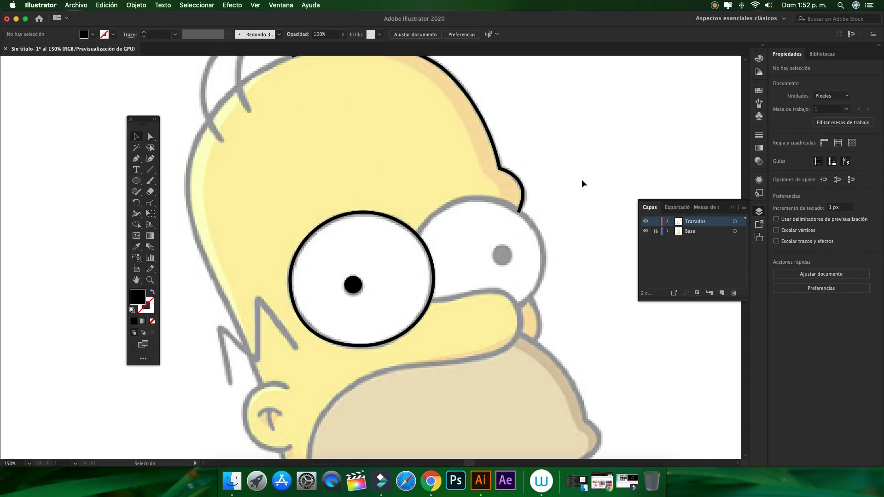
Alt-drag a copy of the black pupil into the right eye.
click(355, 285)
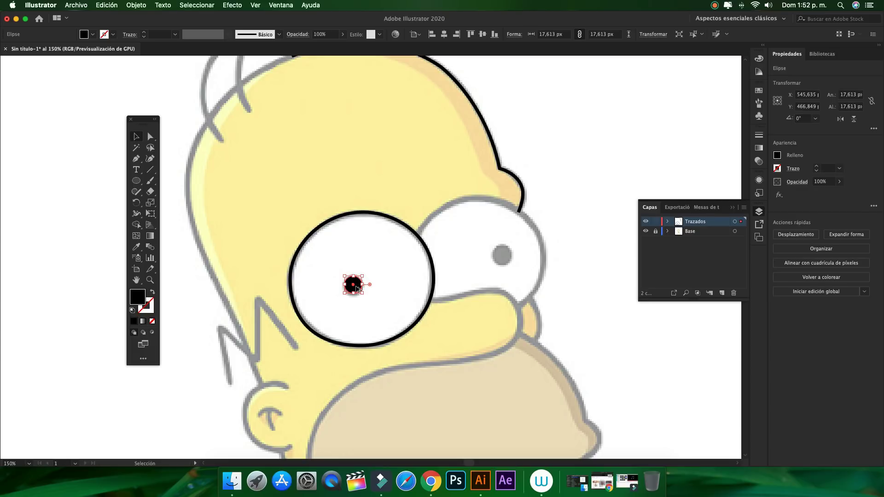
drag(357, 288, 502, 256)
click(610, 203)
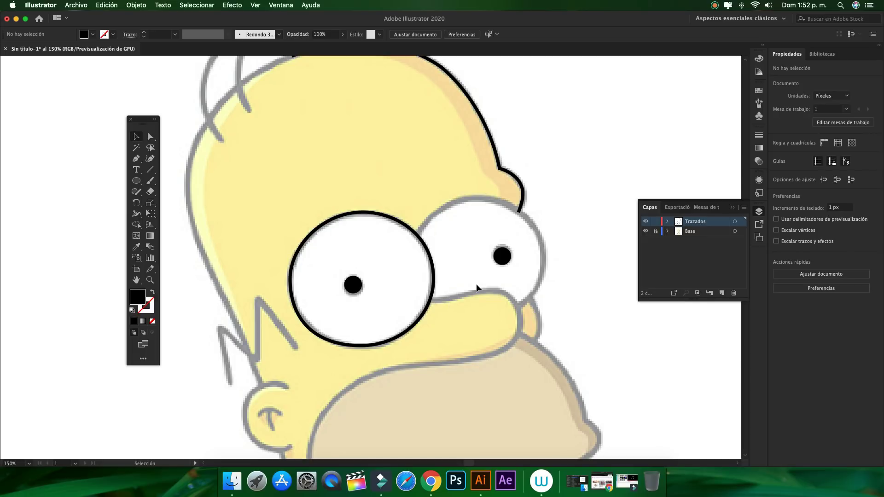
key(p)
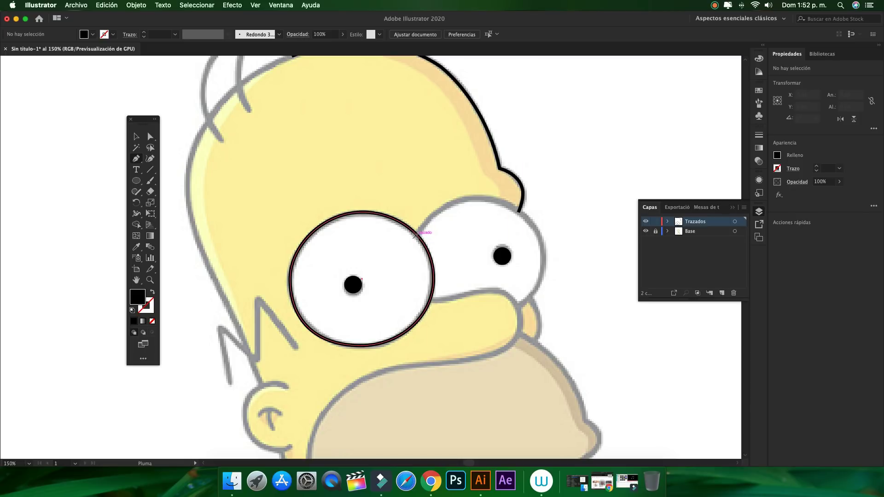
Set no fill with black stroke and sample the left eye's 3 pt stroke style.
click(152, 292)
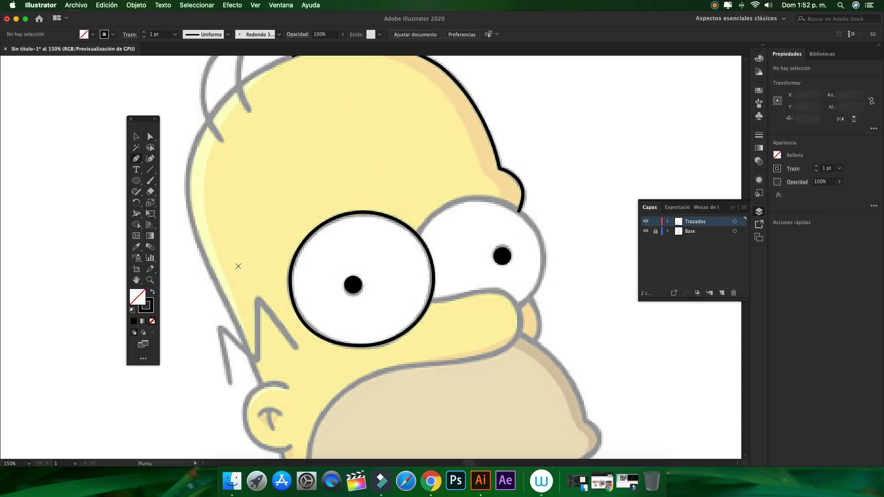
key(i)
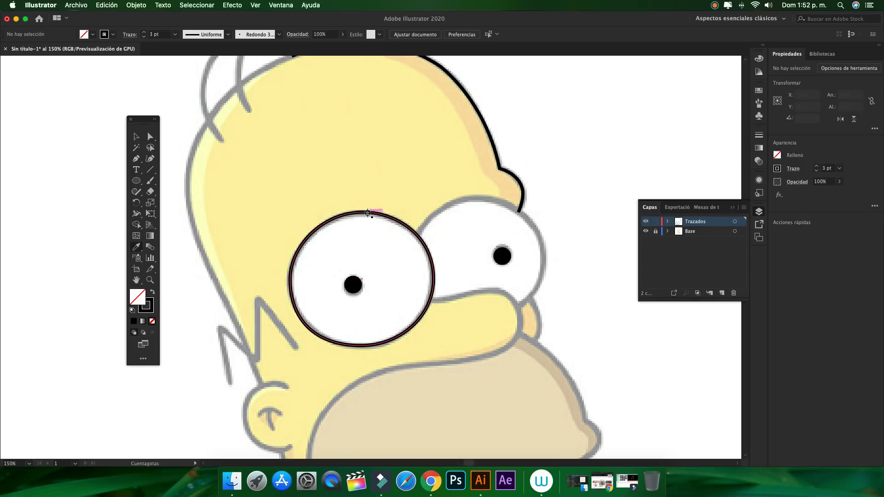
alt+click(367, 213)
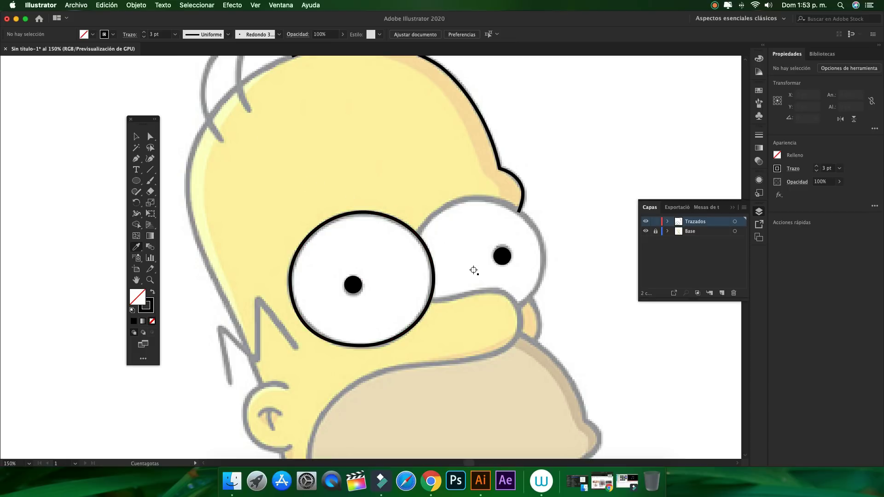
key(p)
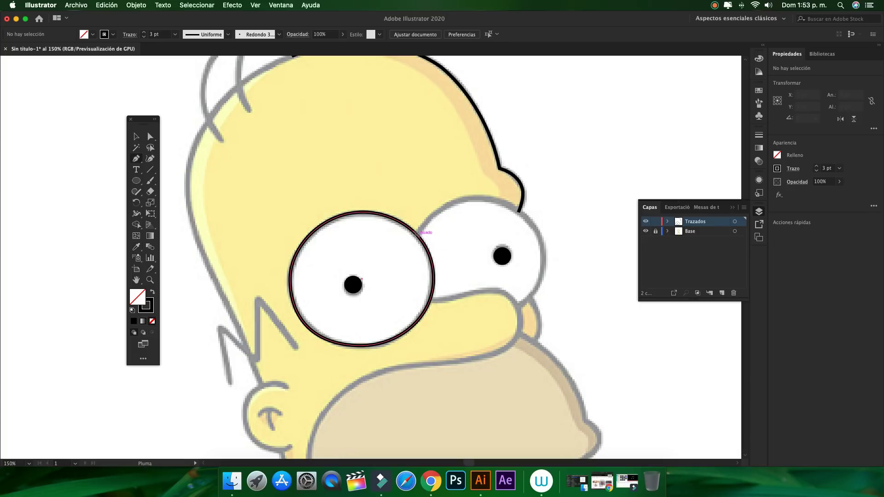
Pen an outline from the left eye's edge over and down around the right eye.
click(417, 235)
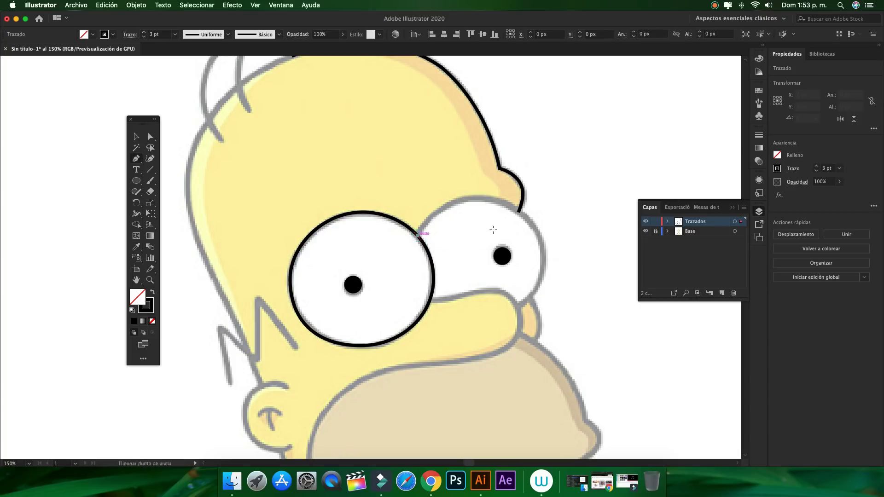
drag(491, 200, 532, 209)
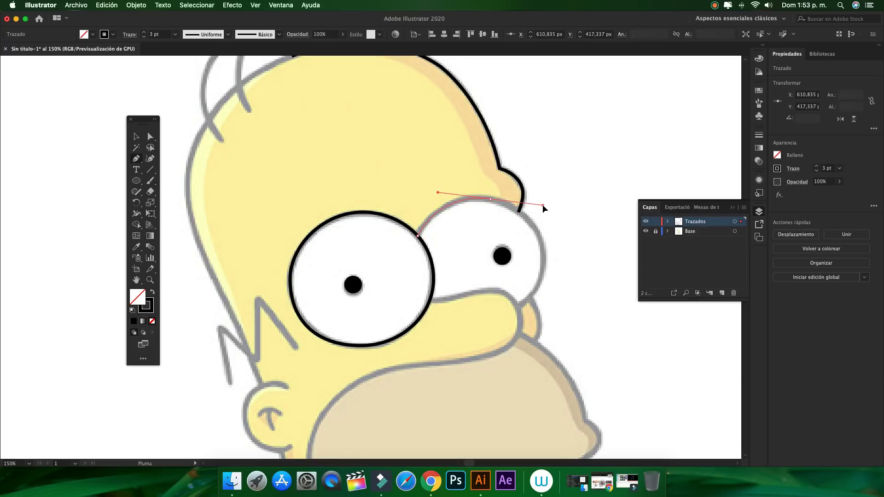
drag(542, 206, 493, 201)
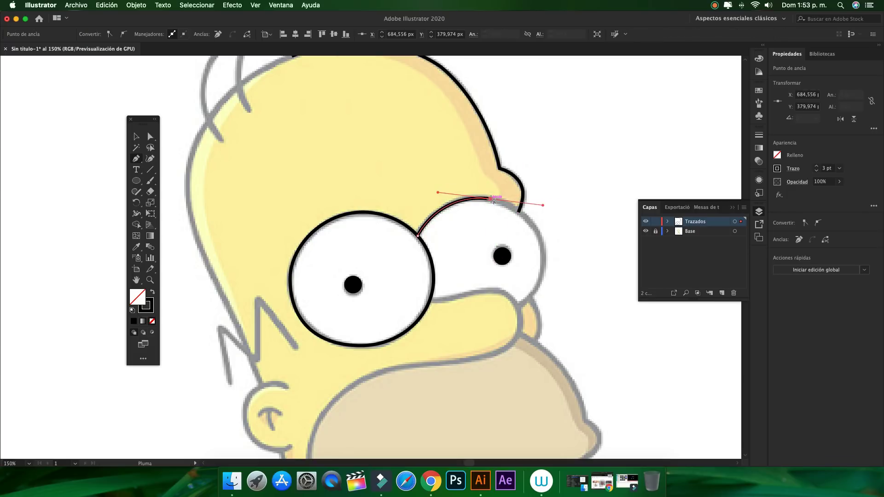
click(492, 199)
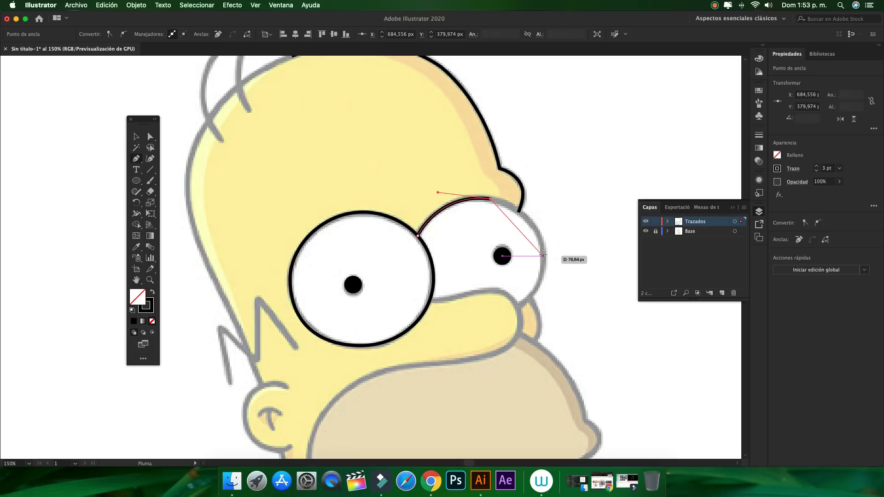
drag(544, 256, 544, 305)
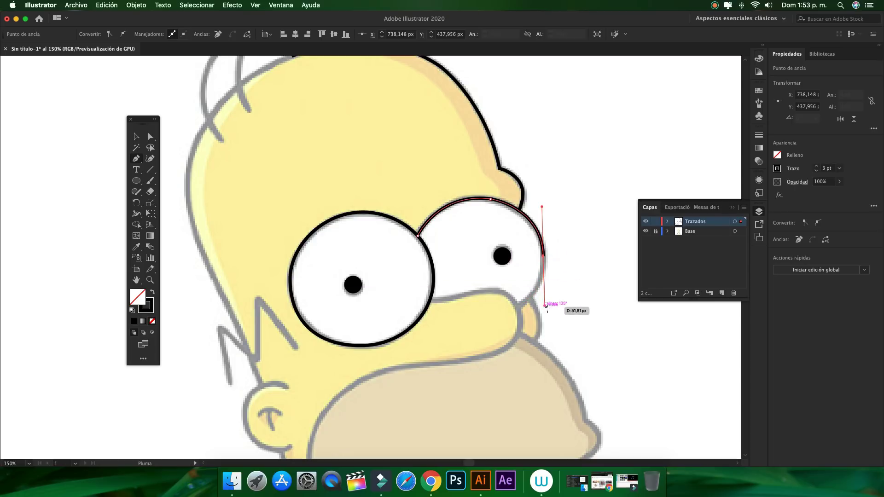
click(515, 305)
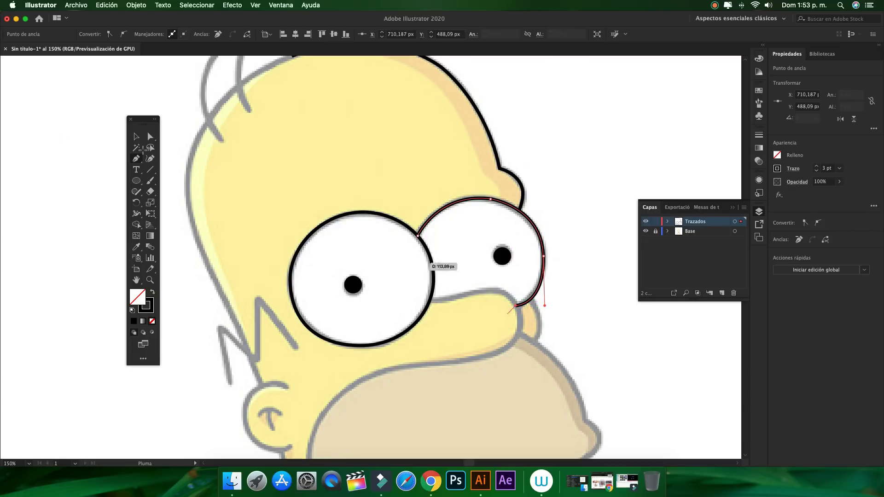
click(135, 141)
click(658, 118)
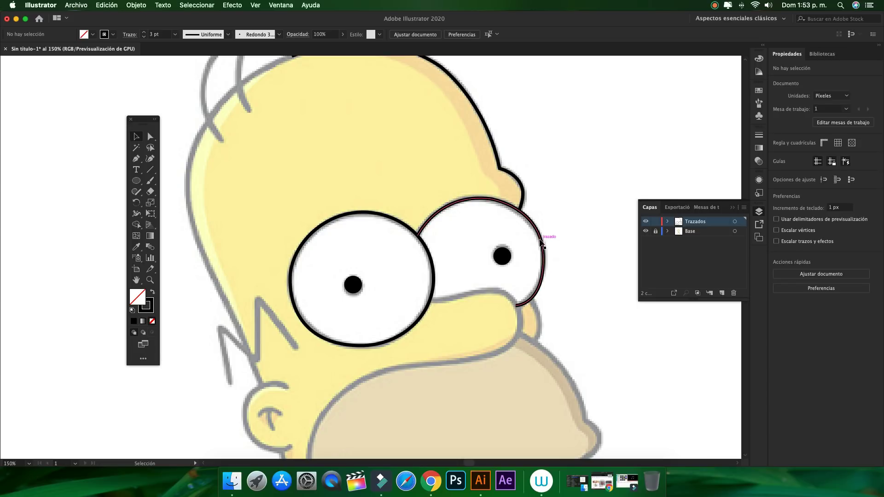
Smooth the top curve of the right eye outline with the Smooth tool.
click(543, 241)
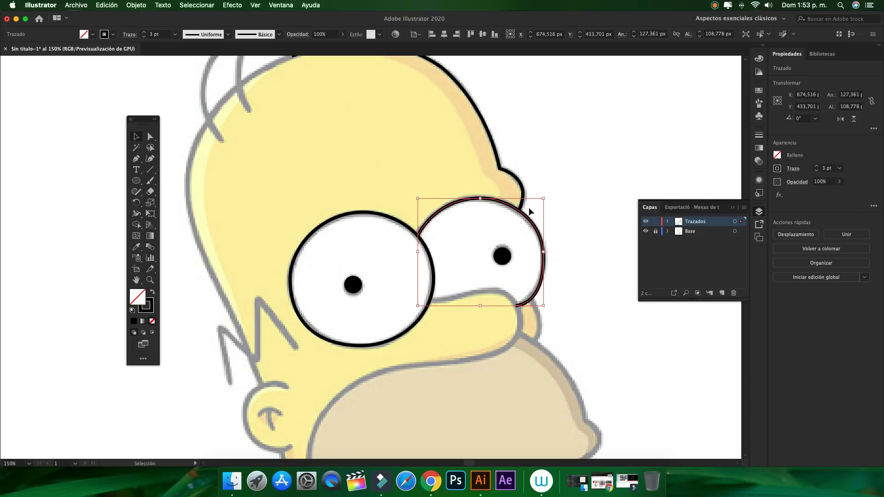
click(137, 192)
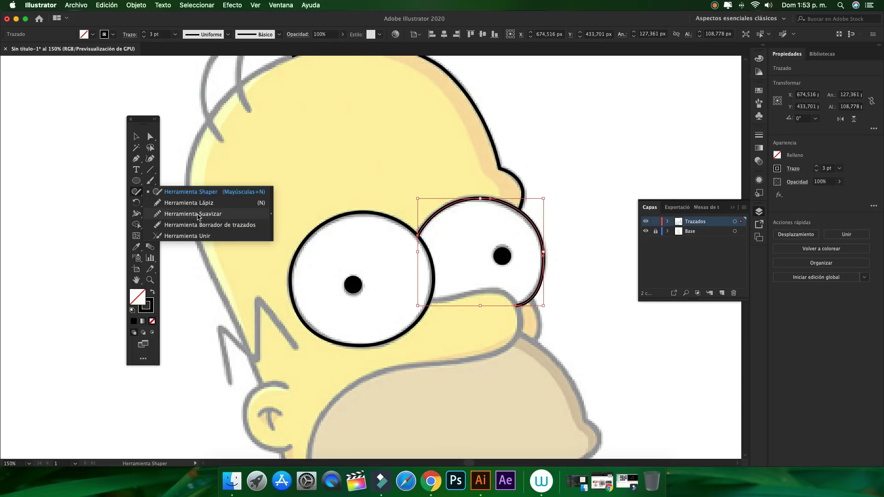
click(198, 215)
click(136, 136)
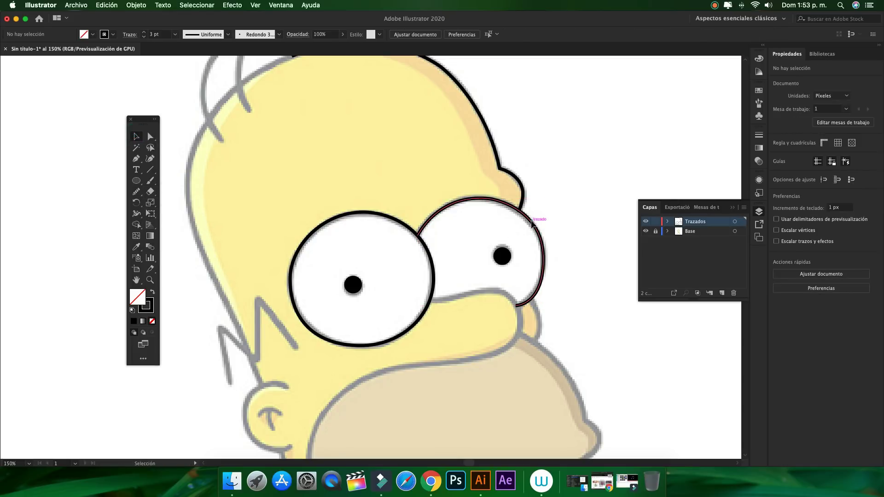
click(529, 217)
click(137, 196)
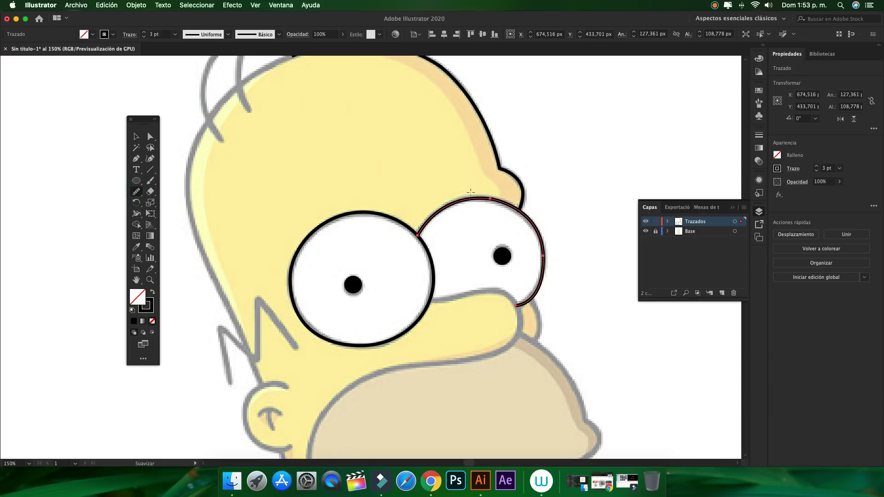
mouse_move(480, 198)
mouse_down()
mouse_move(542, 239)
mouse_move(541, 275)
mouse_move(518, 305)
mouse_up()
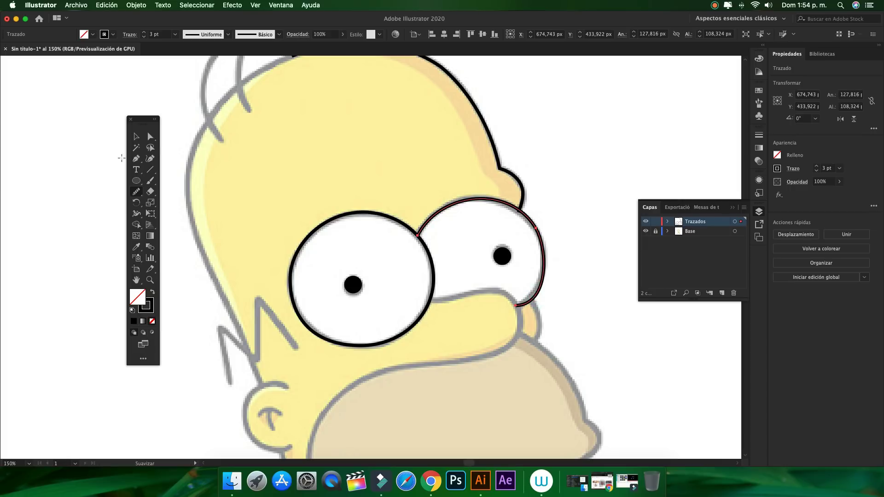
Adjust the bottom anchor's handle so the eye curve meets the nose top.
click(150, 136)
click(515, 305)
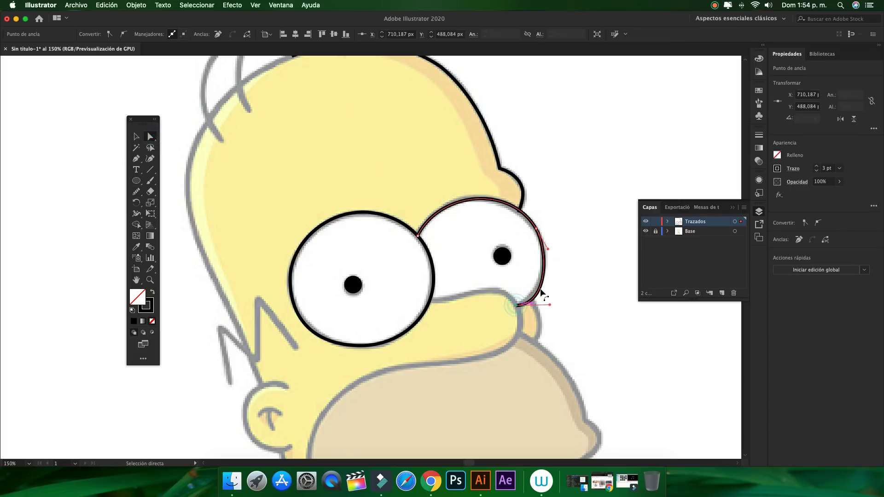
mouse_move(543, 297)
mouse_down()
mouse_move(549, 304)
mouse_move(546, 296)
mouse_up()
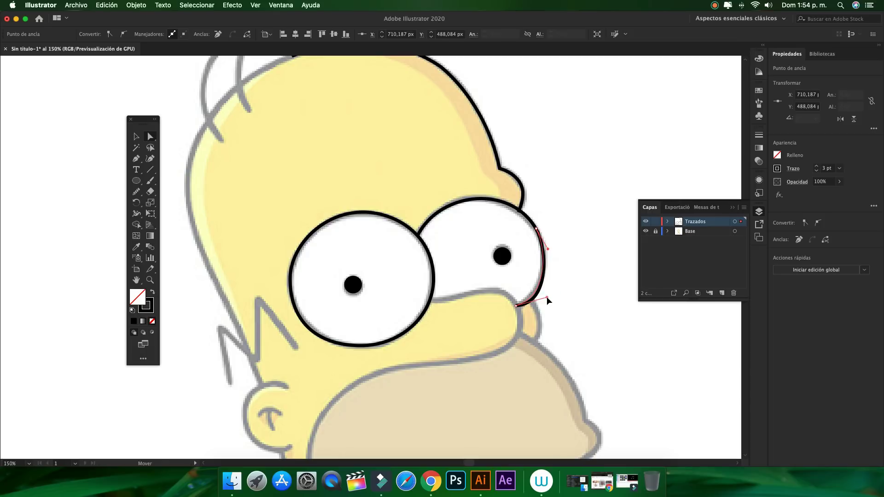
click(572, 277)
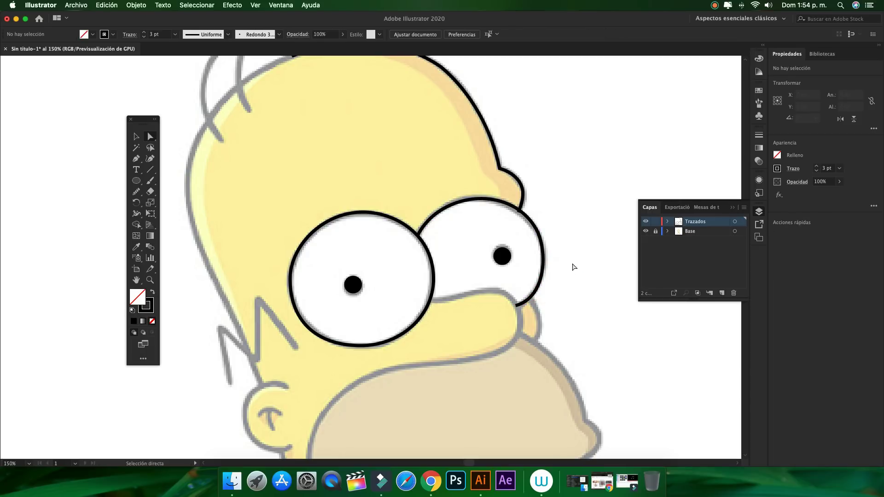
scroll(573, 267, right, 9)
scroll(573, 267, up, 3)
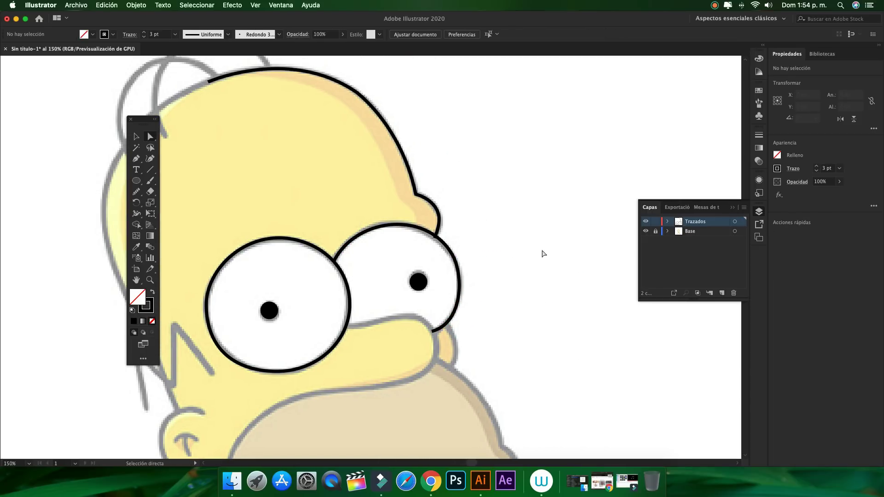
Zoom into the junction and move the head outline's end anchor onto the right eye outline.
key(z)
mouse_move(448, 234)
mouse_down()
mouse_move(546, 309)
mouse_move(504, 286)
mouse_up()
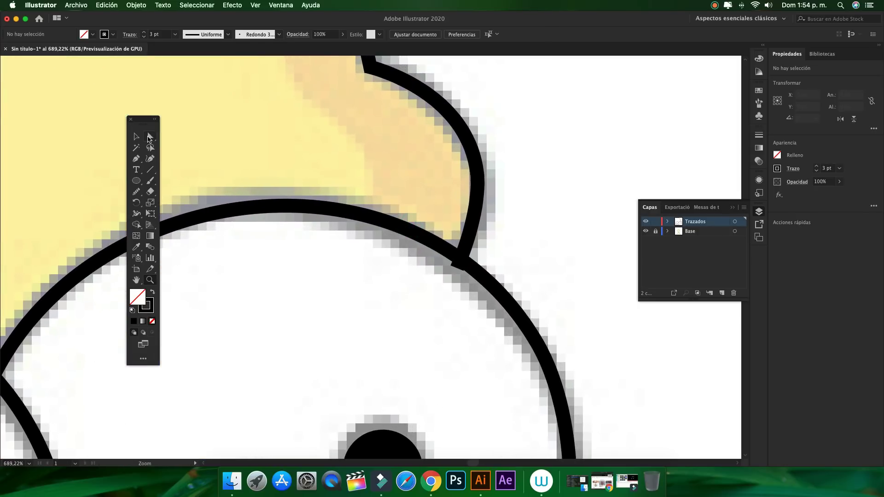
drag(433, 264, 467, 270)
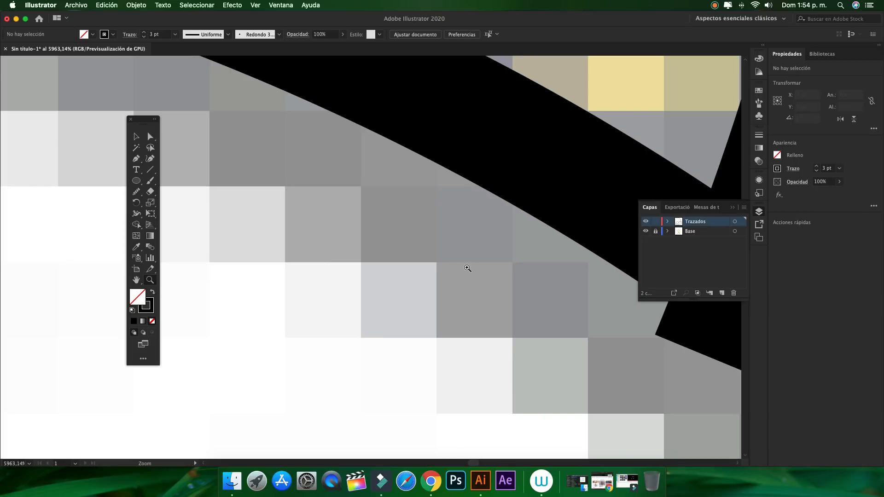
alt+click(468, 268)
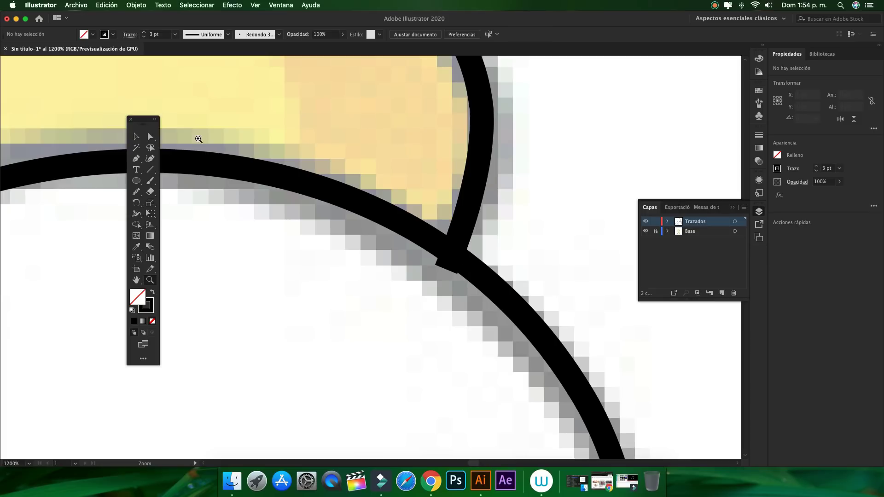
click(150, 137)
click(446, 269)
drag(446, 269, 451, 257)
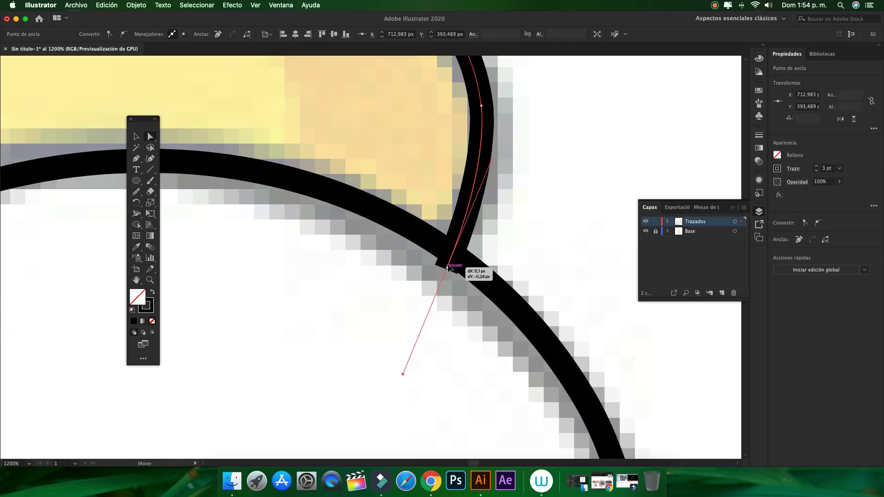
click(541, 229)
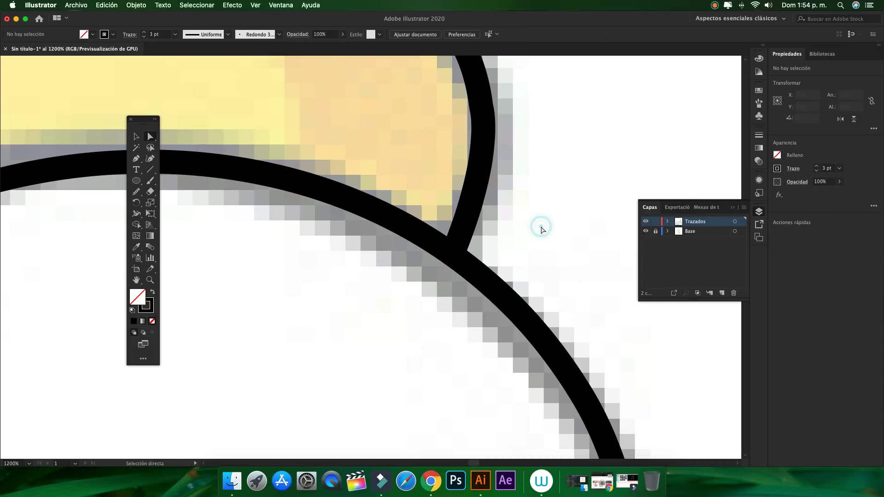
key(super+1)
Zoom in on the eyes and nose, undoing a stray pen anchor below the eye.
key(super+minus)
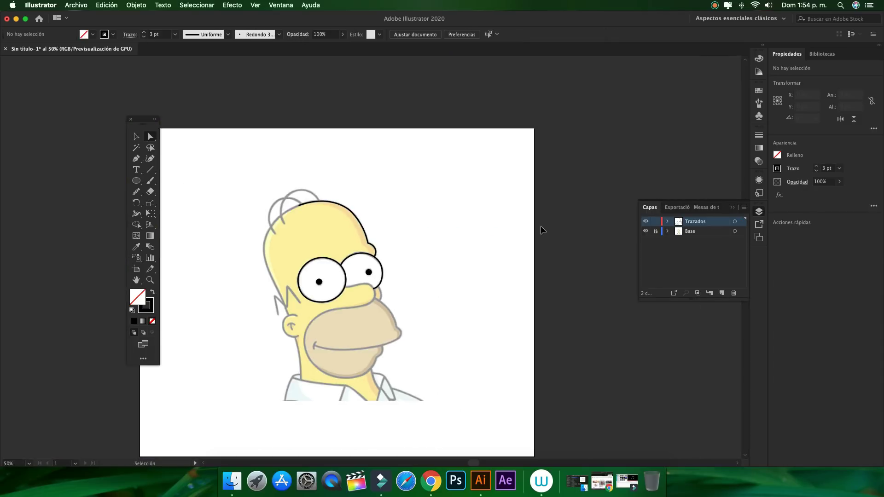
key(super+plus)
key(super+plus)
key(super+plus)
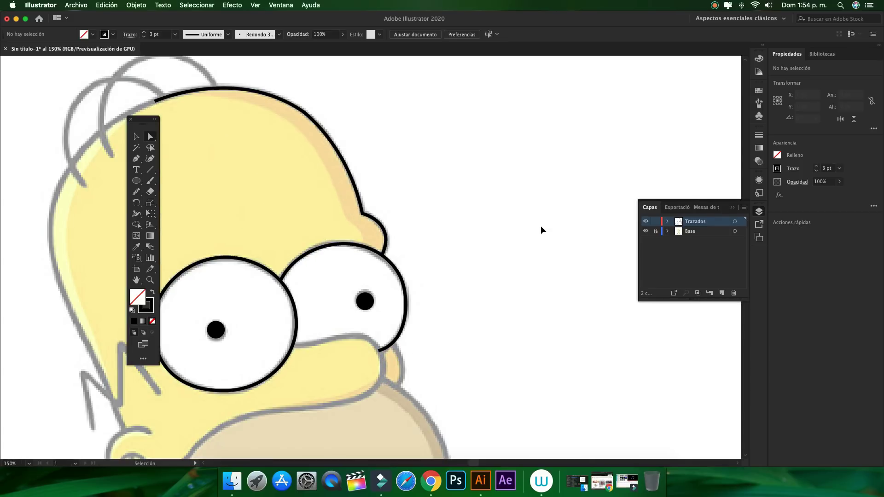
scroll(463, 272, down, 5)
scroll(479, 208, down, 2)
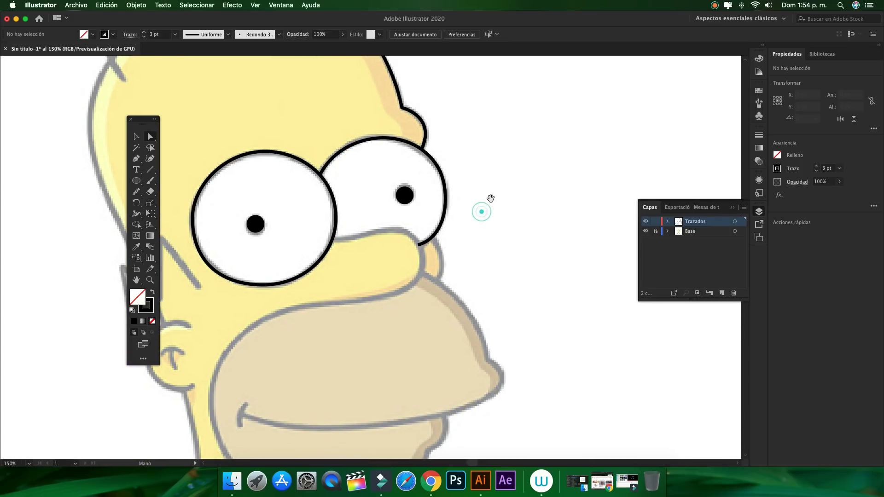
key(super+plus)
key(p)
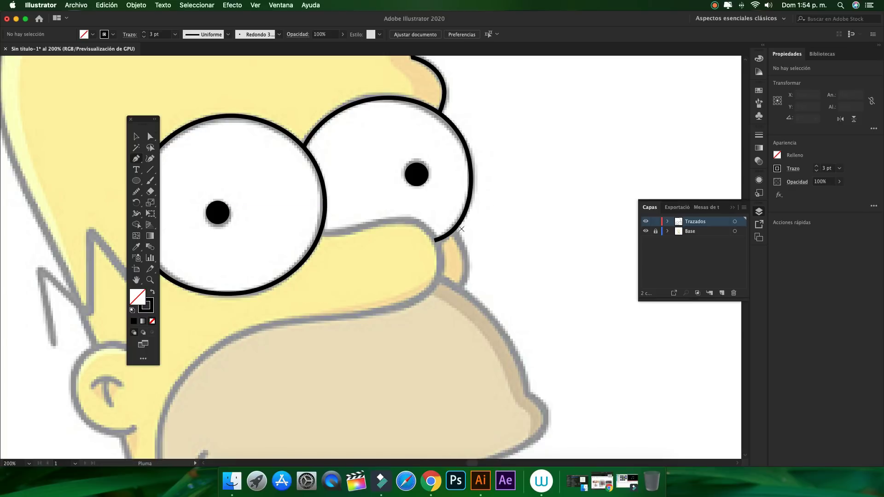
scroll(327, 271, down, 5)
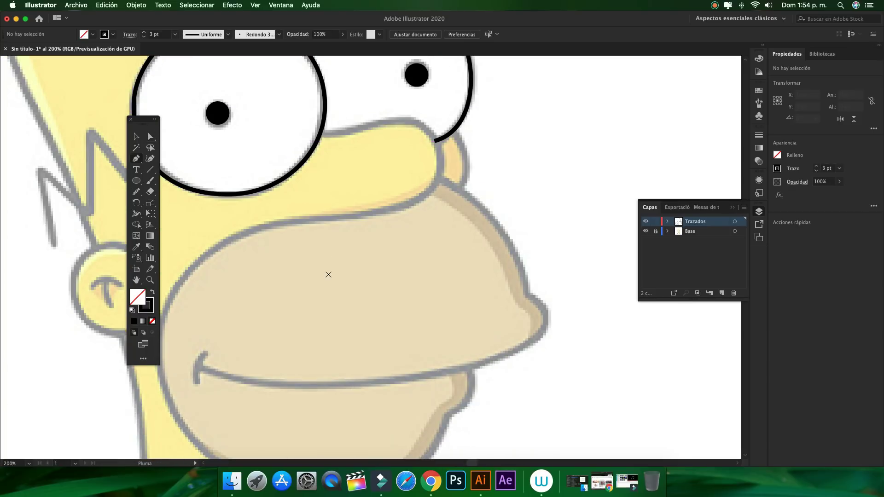
scroll(327, 270, up, 2)
drag(325, 213, 327, 167)
key(super+z)
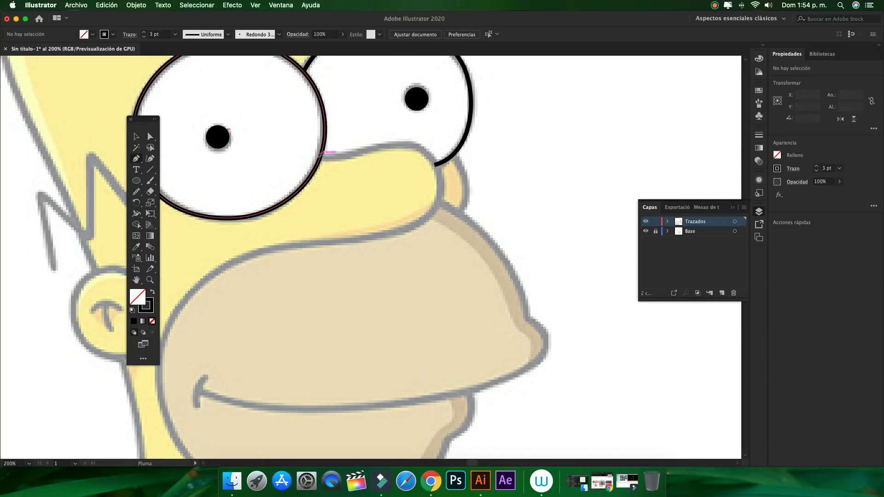
Trace the nose from the left eye's edge along its top, around the tip and underneath.
click(320, 154)
drag(363, 154, 380, 148)
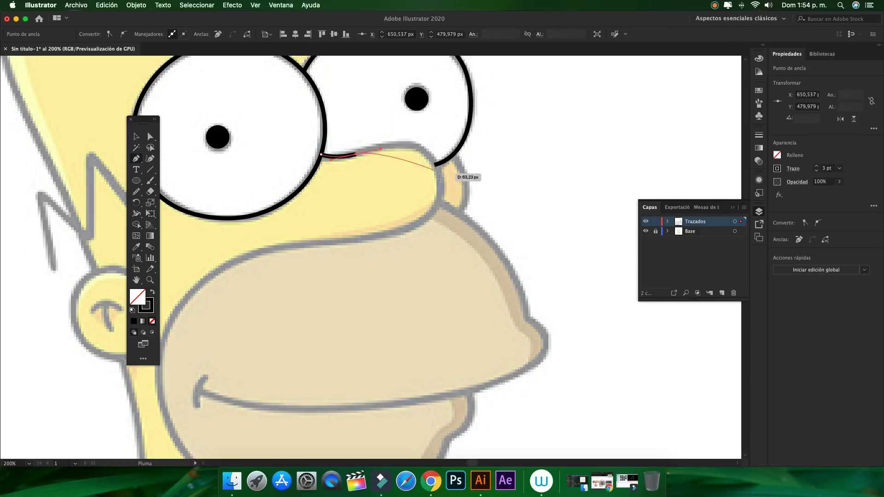
drag(439, 175, 448, 221)
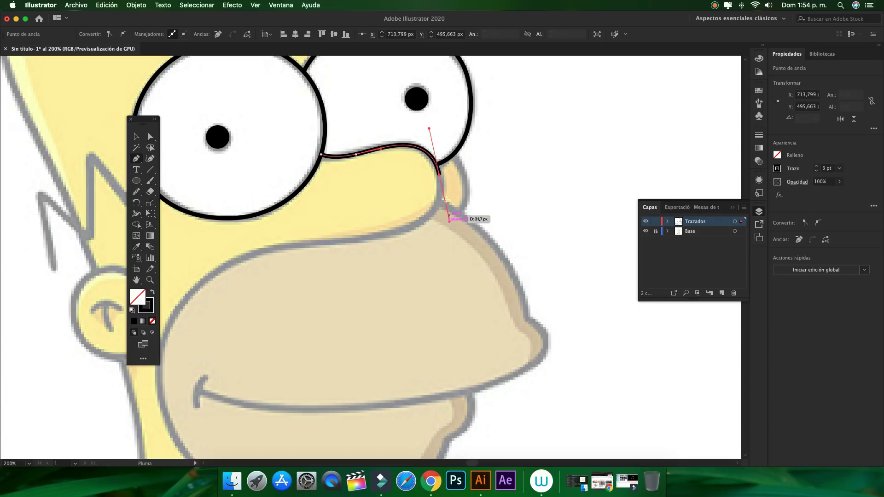
click(439, 176)
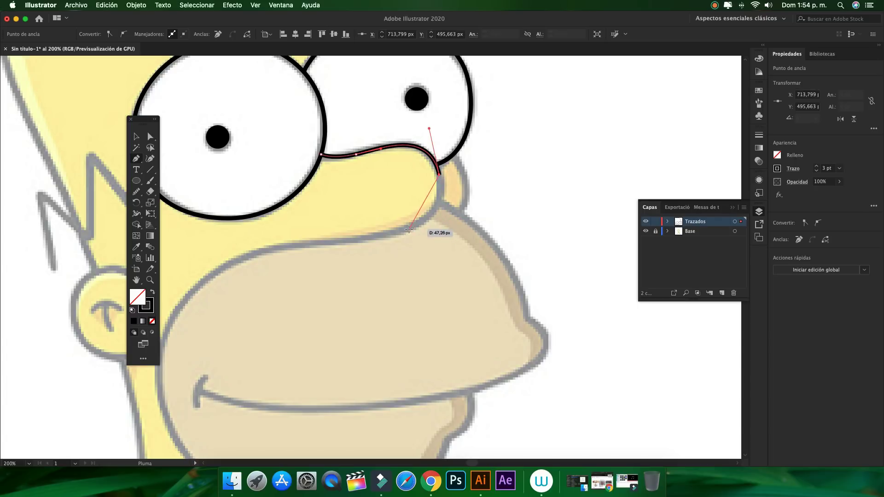
mouse_move(409, 229)
mouse_down()
mouse_move(368, 249)
mouse_move(362, 238)
mouse_move(325, 242)
mouse_up()
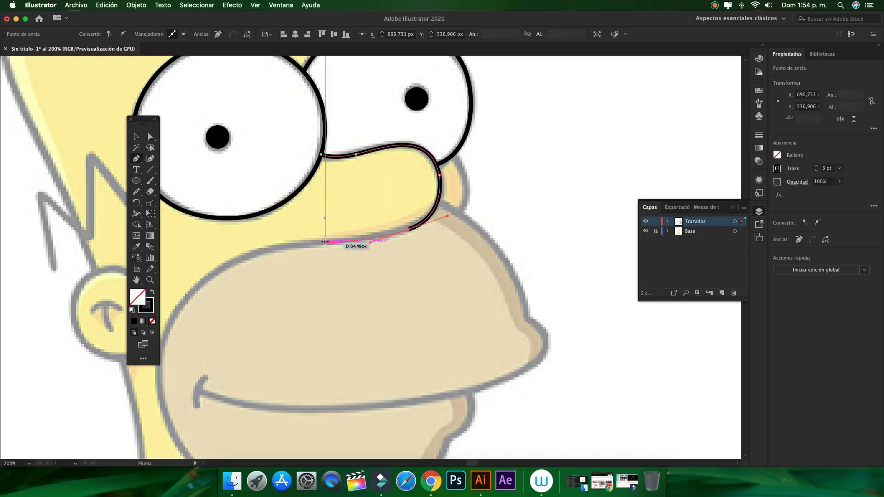
Anchor the muzzle outline at the nose and curve it down the muzzle's left side.
click(325, 241)
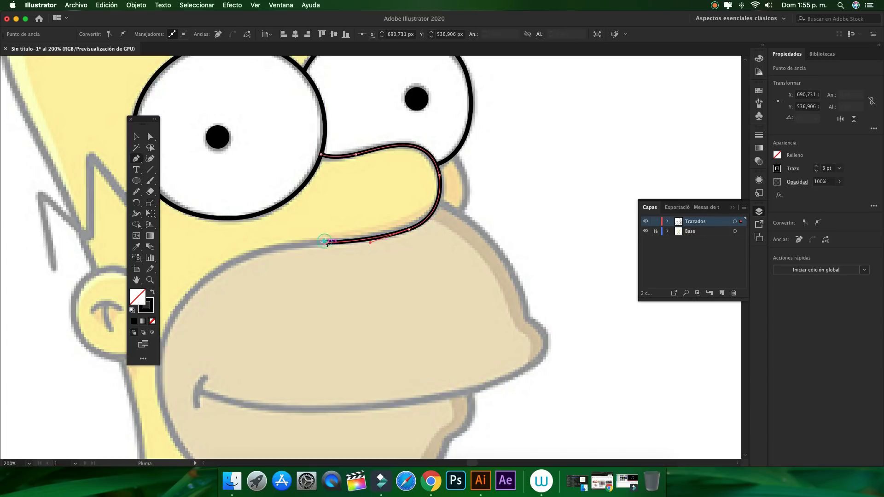
scroll(443, 265, left, 5)
scroll(443, 265, down, 2)
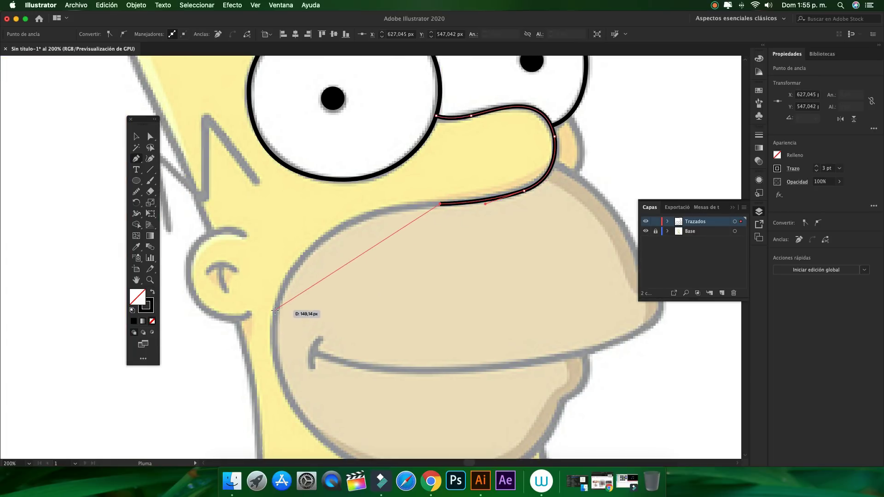
mouse_move(275, 309)
mouse_down()
mouse_move(258, 416)
mouse_move(244, 421)
mouse_up()
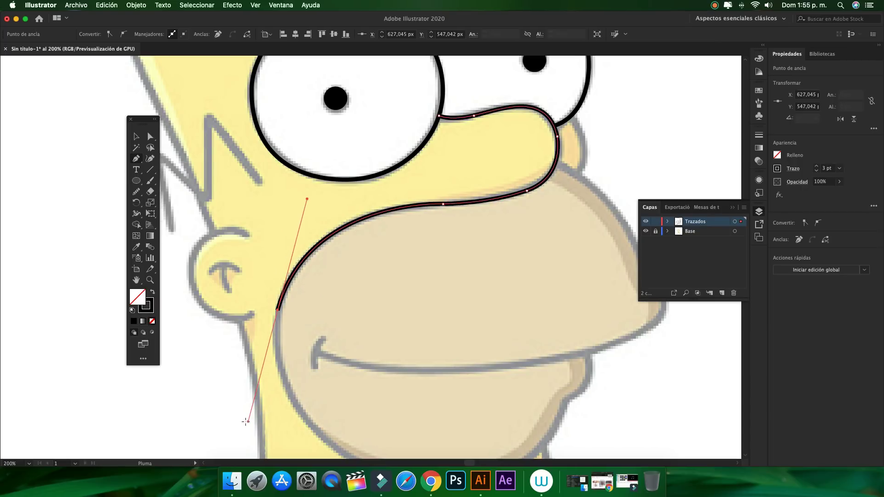
drag(341, 311, 332, 183)
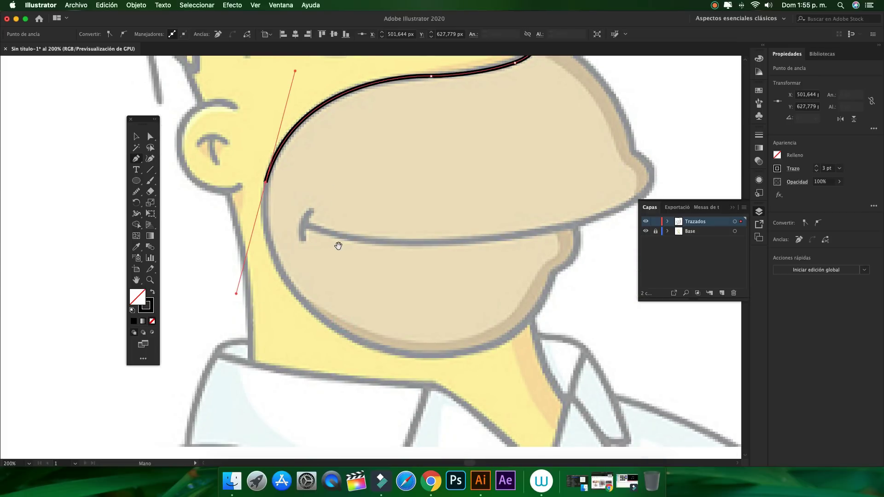
drag(345, 211, 420, 235)
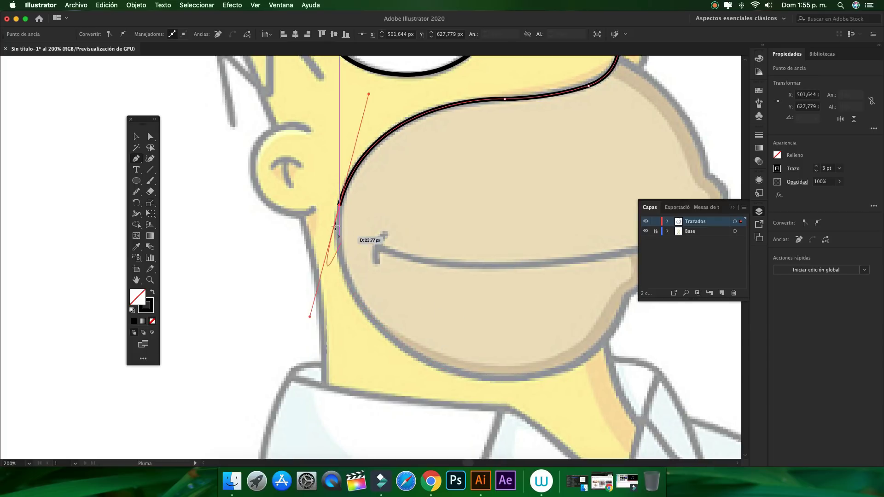
Continue the muzzle outline along its bottom, around the chin anchor and lower edge.
click(339, 205)
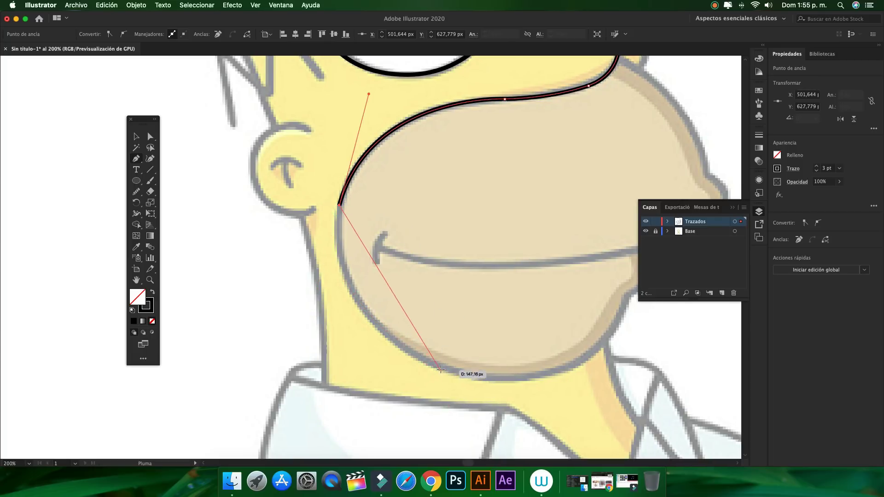
mouse_move(440, 368)
mouse_down()
mouse_move(555, 404)
mouse_move(572, 428)
mouse_up()
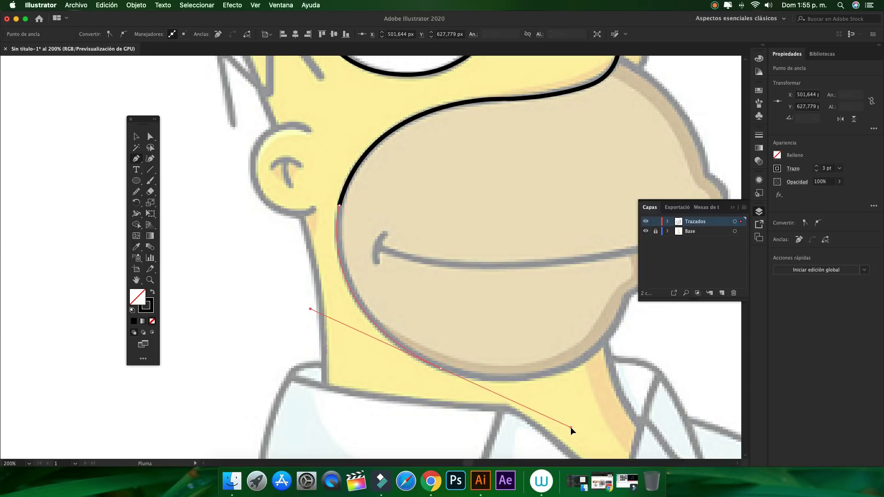
drag(571, 427, 570, 427)
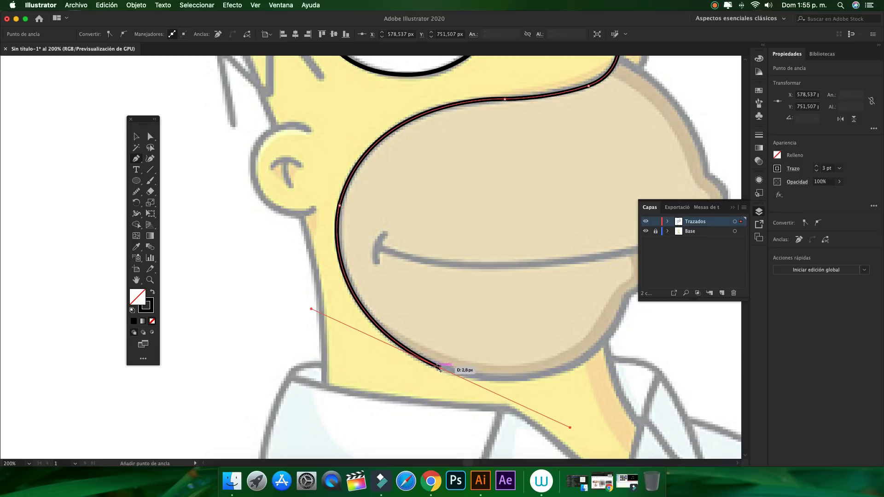
mouse_move(439, 368)
mouse_down()
mouse_move(515, 386)
mouse_move(372, 411)
mouse_up()
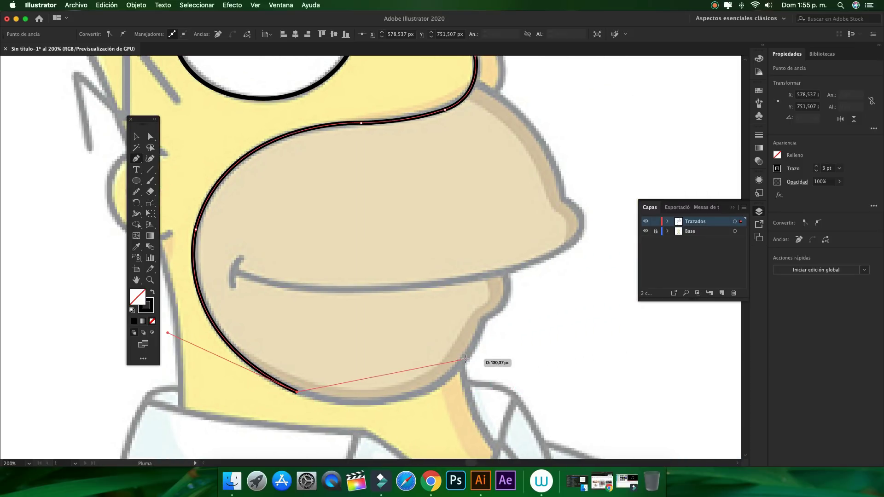
drag(466, 359, 512, 291)
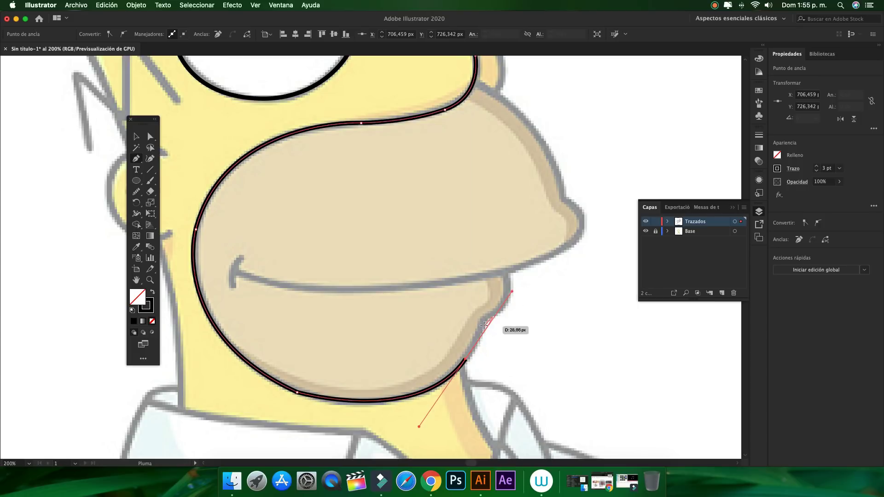
click(466, 359)
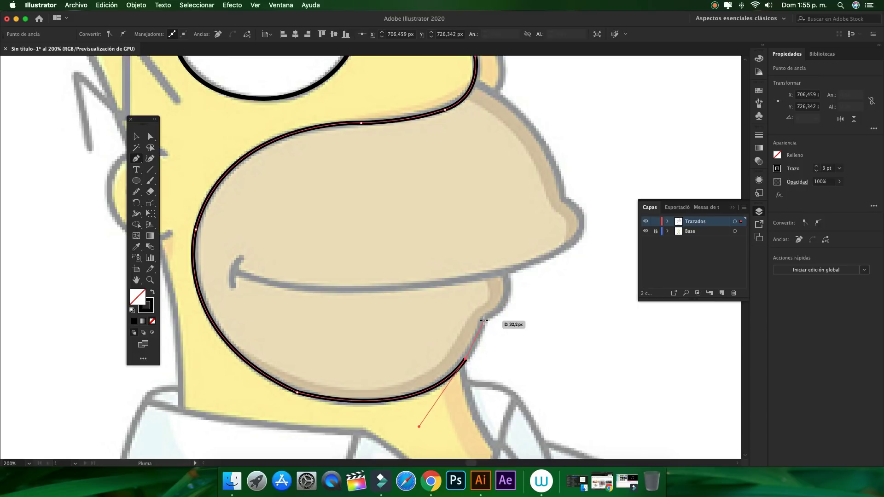
Resume the open muzzle path from its endpoint and curve it up to the muzzle's corner.
super+click(484, 319)
click(484, 318)
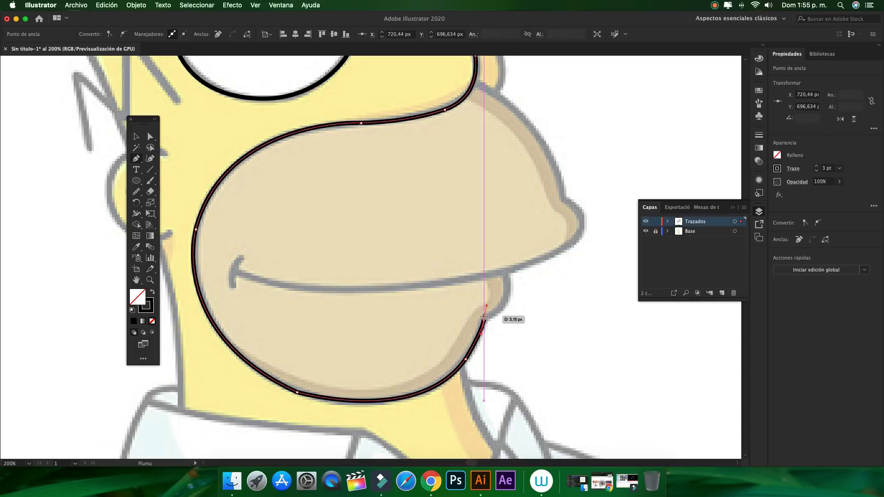
click(489, 317)
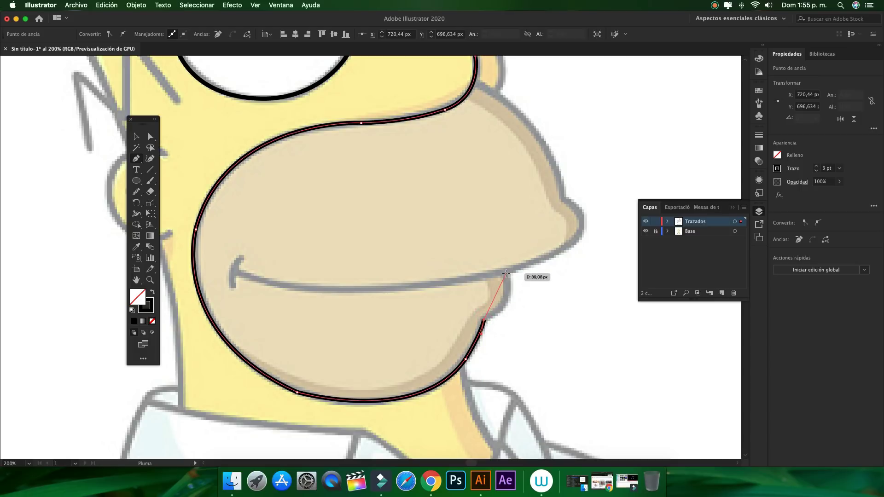
drag(506, 270, 500, 225)
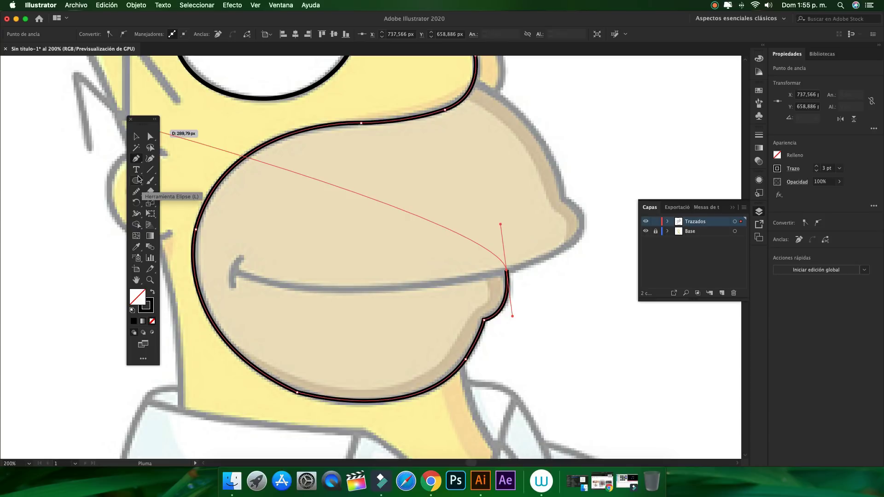
Smooth the bottom-right curve of the chin outline and deselect it.
click(136, 192)
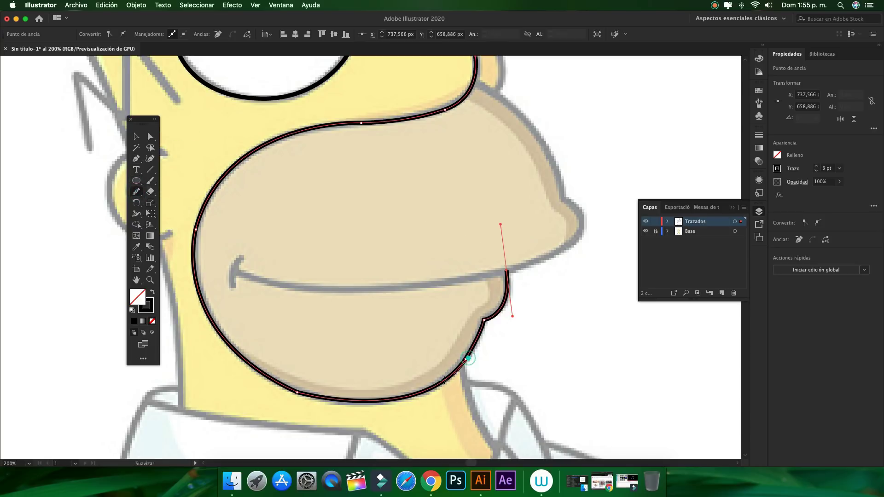
drag(444, 380, 304, 393)
key(v)
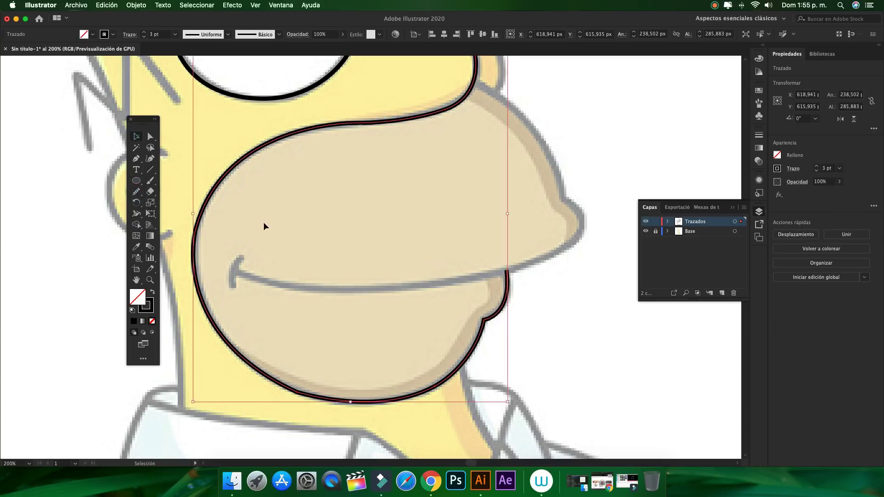
click(569, 358)
scroll(568, 354, up, 2)
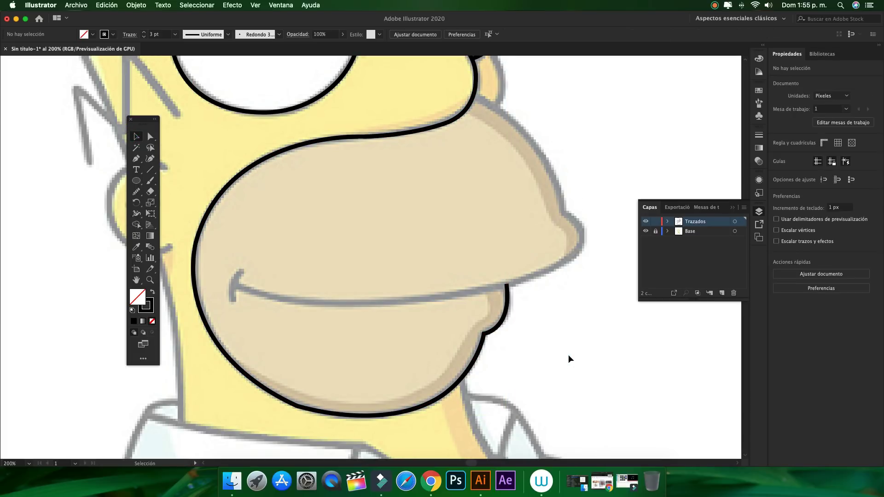
Outline the upper lip from under the nose to a sharp muzzle tip, then along the mouth to its left end.
key(p)
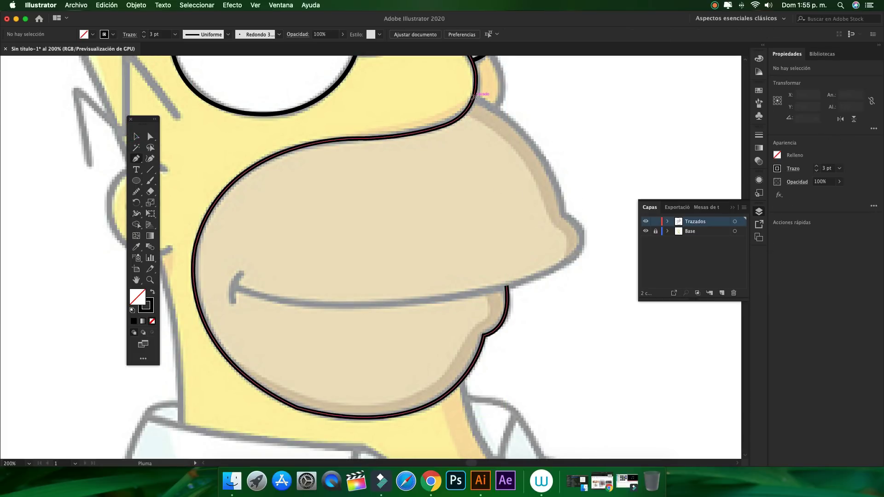
click(473, 96)
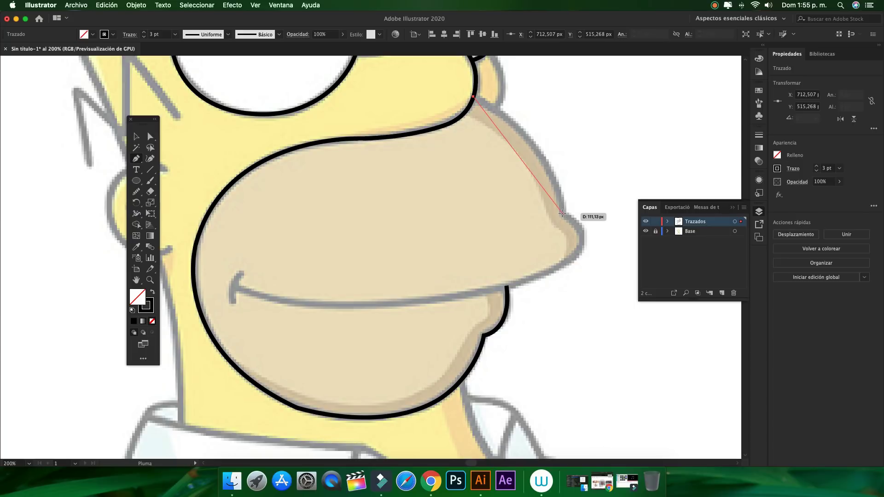
drag(562, 212, 572, 291)
mouse_move(563, 213)
mouse_down()
mouse_move(554, 266)
mouse_move(562, 267)
mouse_move(518, 298)
mouse_up()
click(563, 267)
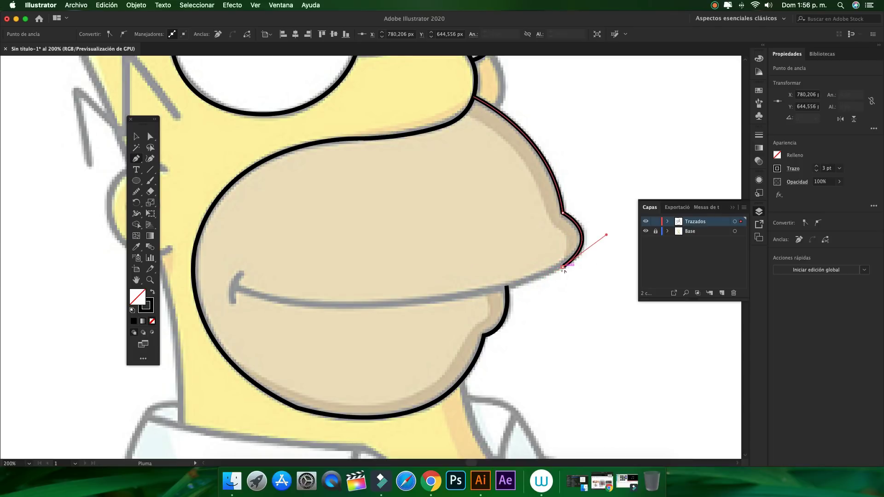
mouse_move(237, 287)
mouse_down()
mouse_move(190, 260)
mouse_move(87, 235)
mouse_up()
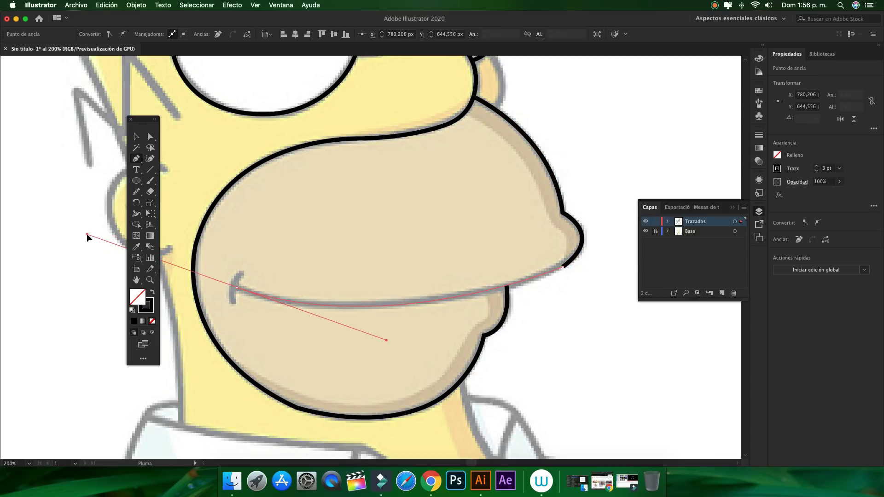
drag(87, 233, 86, 234)
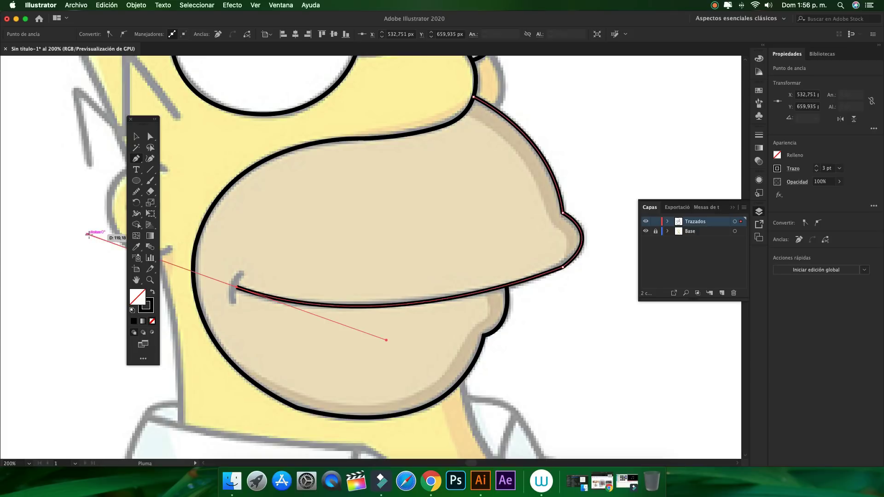
click(133, 136)
Smooth the mouth-line outline into an even curve, then begin a new stroke at the mouth's left end.
click(598, 395)
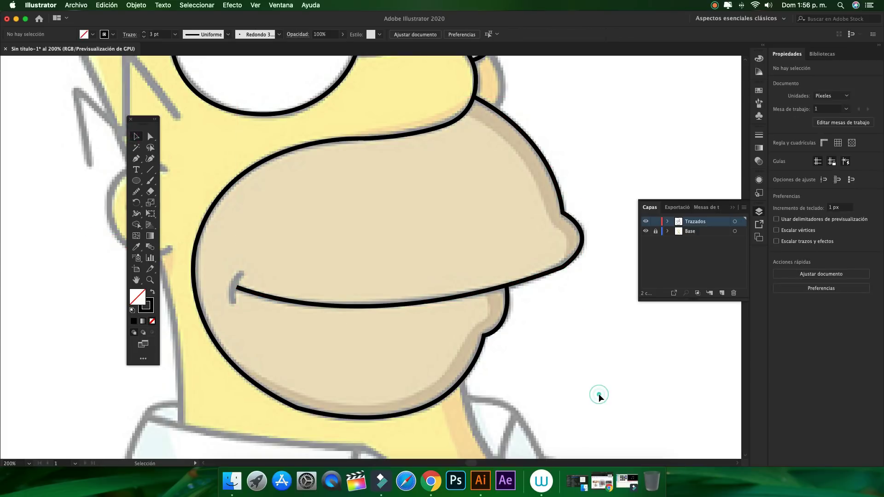
click(555, 273)
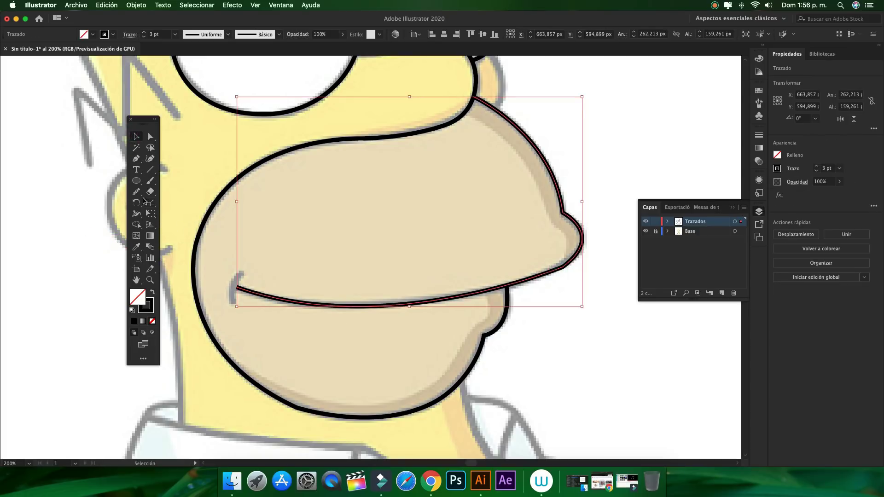
click(136, 192)
drag(566, 265, 507, 288)
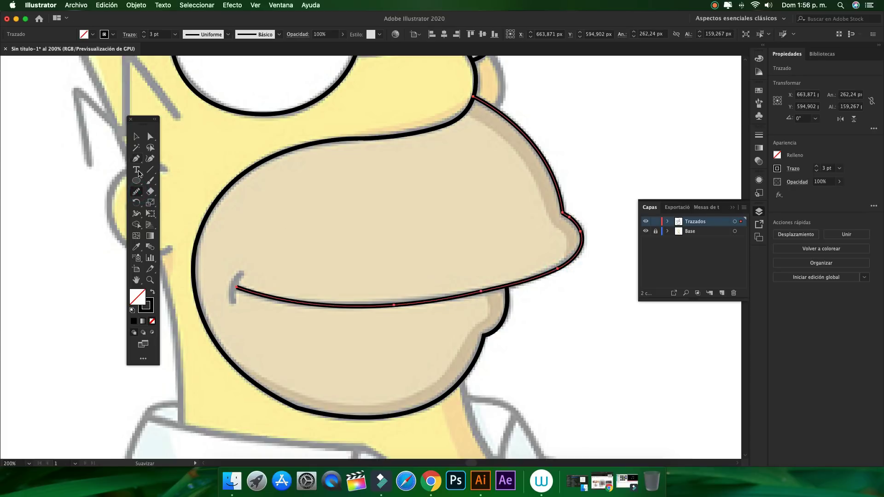
click(137, 191)
click(137, 136)
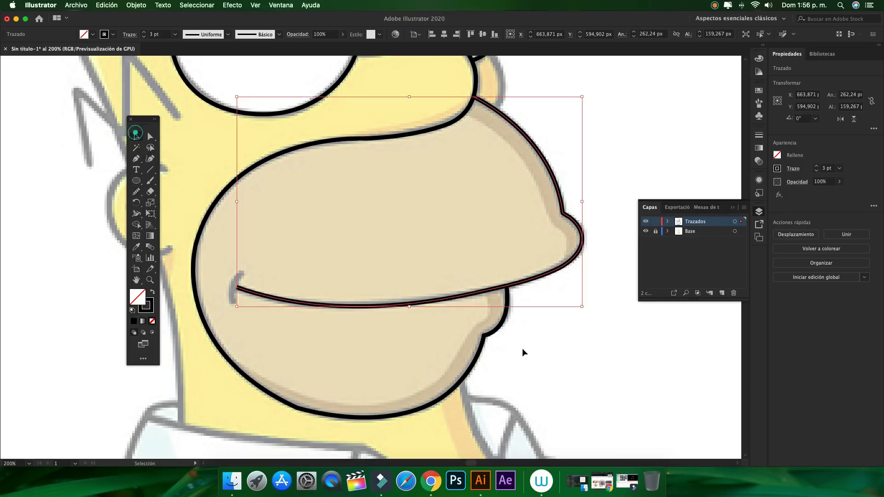
click(582, 362)
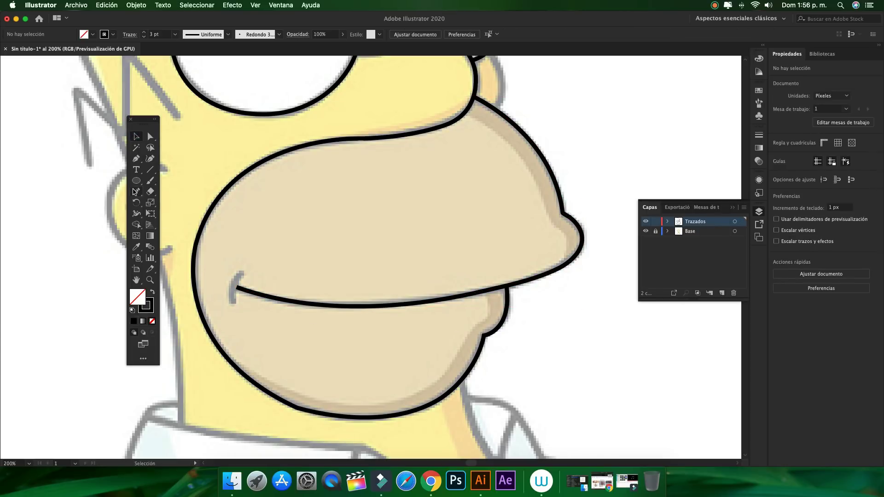
key(p)
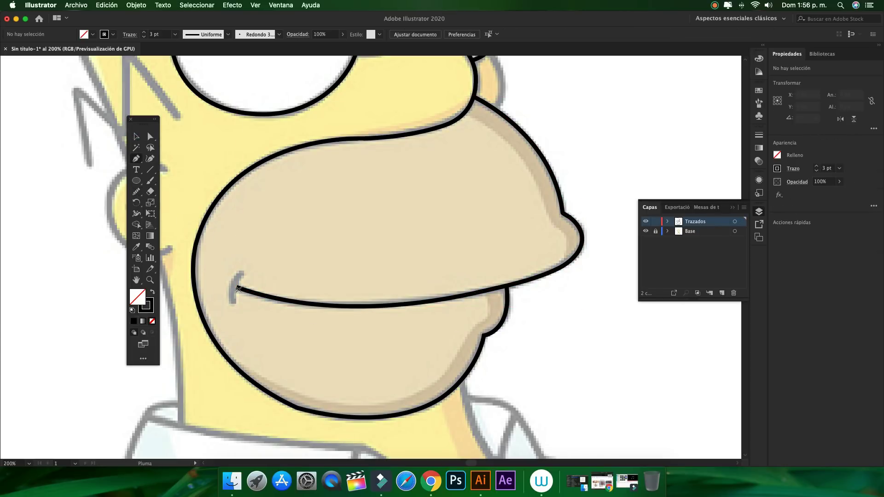
click(234, 306)
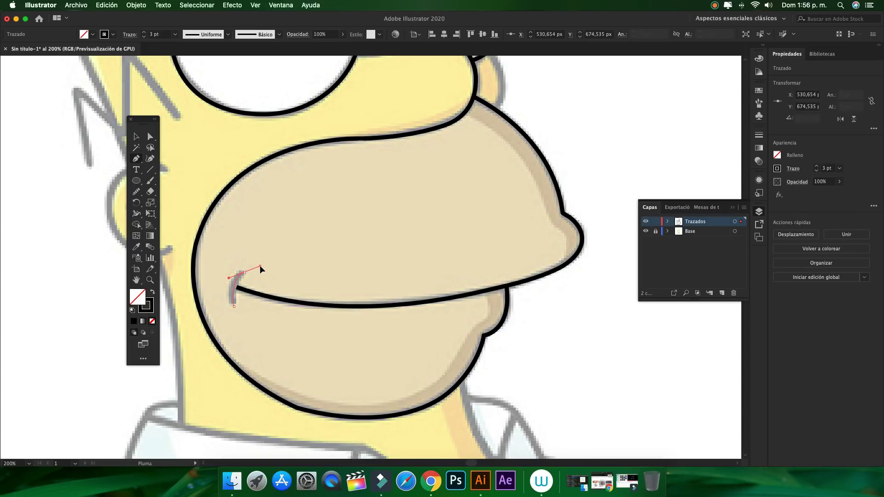
Finish the mouth-corner stroke and nudge the mouth line's left endpoint slightly up-left.
key(v)
click(346, 235)
scroll(334, 234, left, 2)
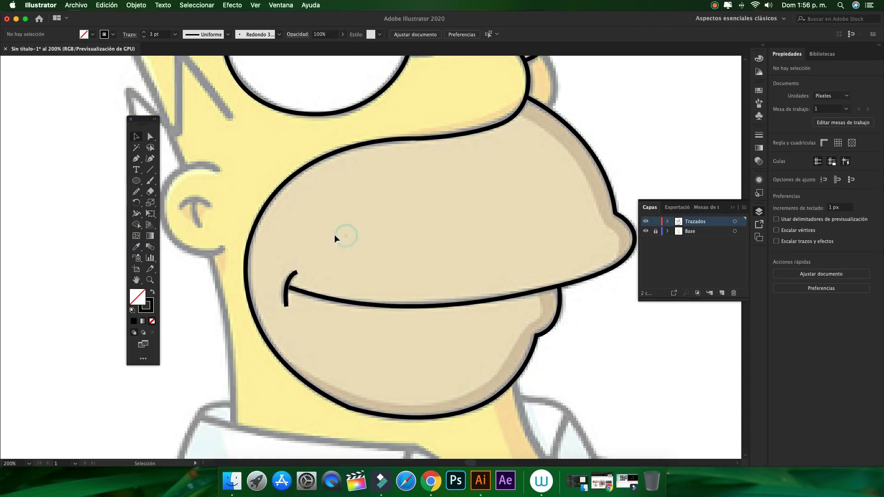
key(super+equal)
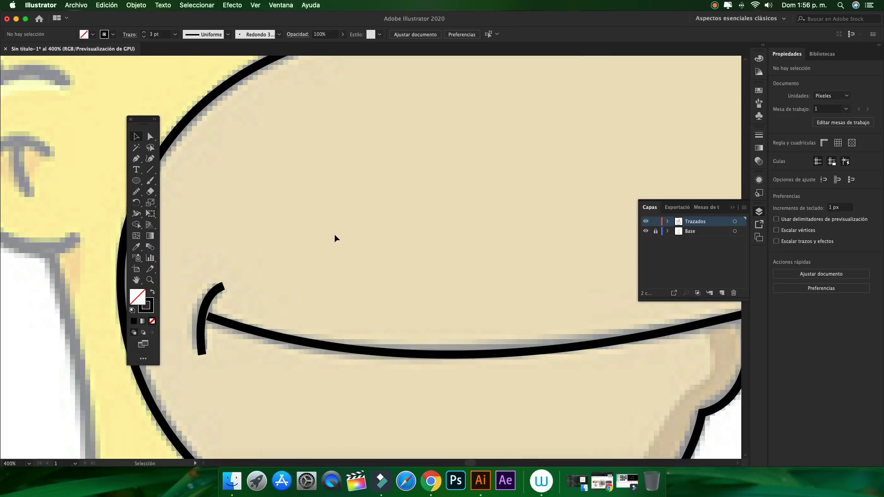
click(150, 136)
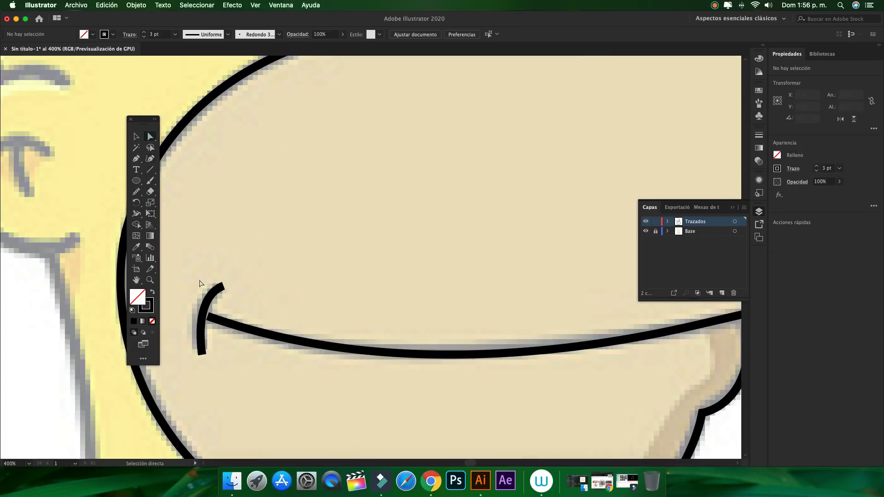
click(209, 318)
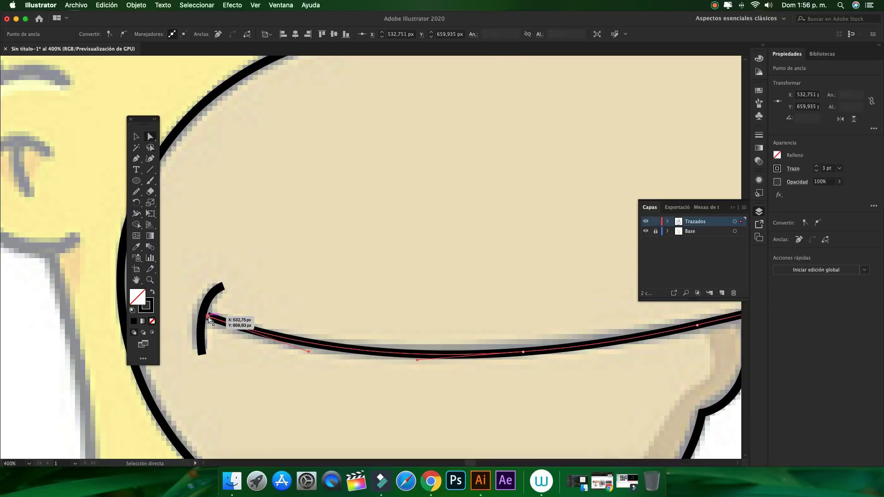
drag(208, 316, 204, 315)
click(282, 280)
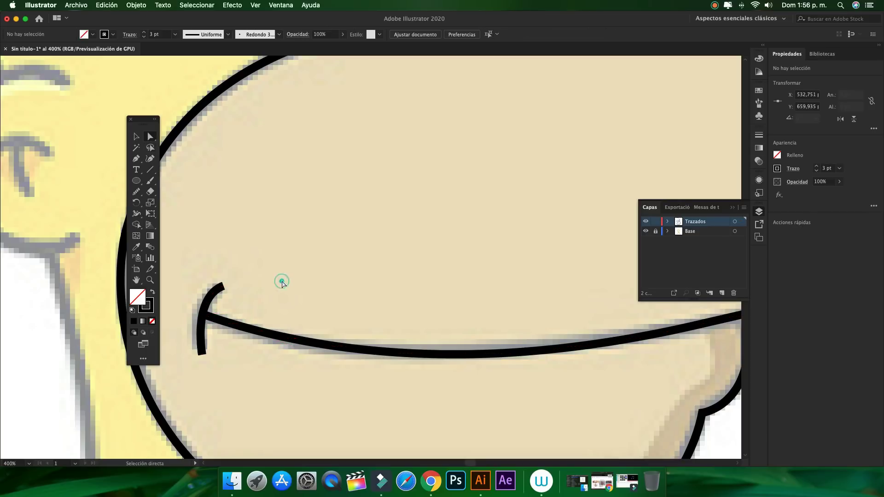
Give the mouth-corner stroke a Round Cap and zoom out to see the whole face.
key(v)
click(273, 192)
click(215, 297)
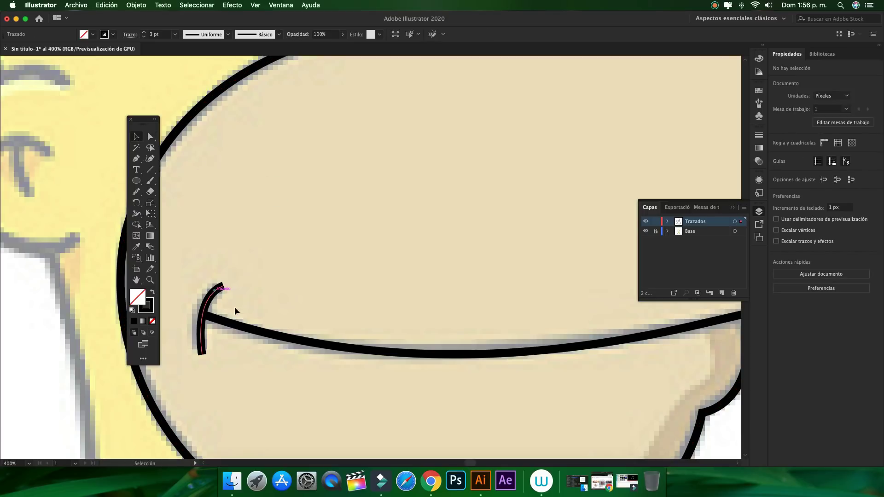
click(129, 36)
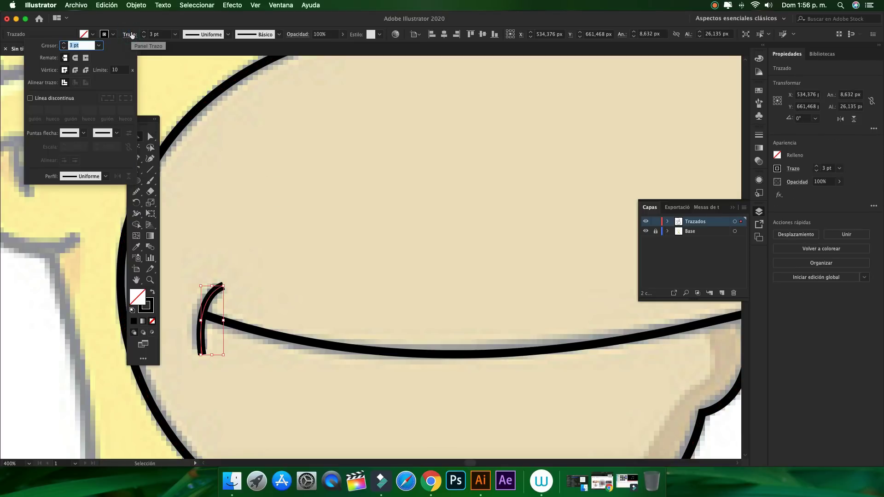
click(76, 59)
click(305, 162)
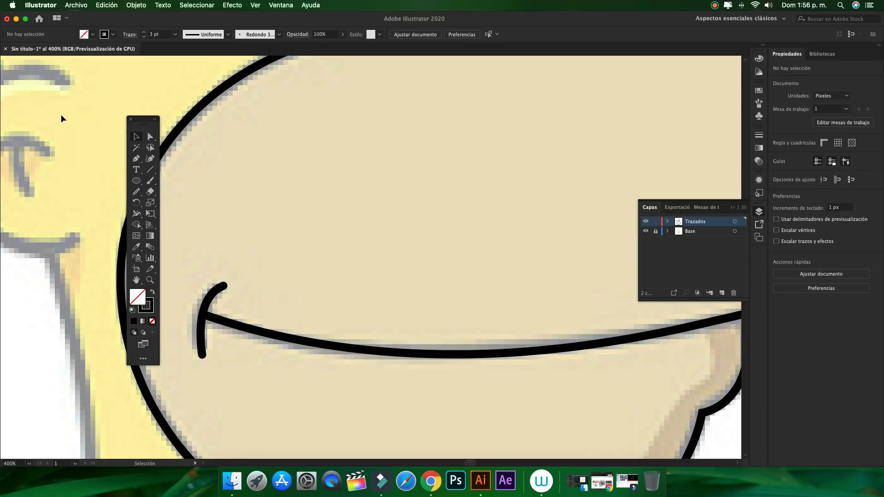
key(super+minus)
key(super+minus)
key(super+minus)
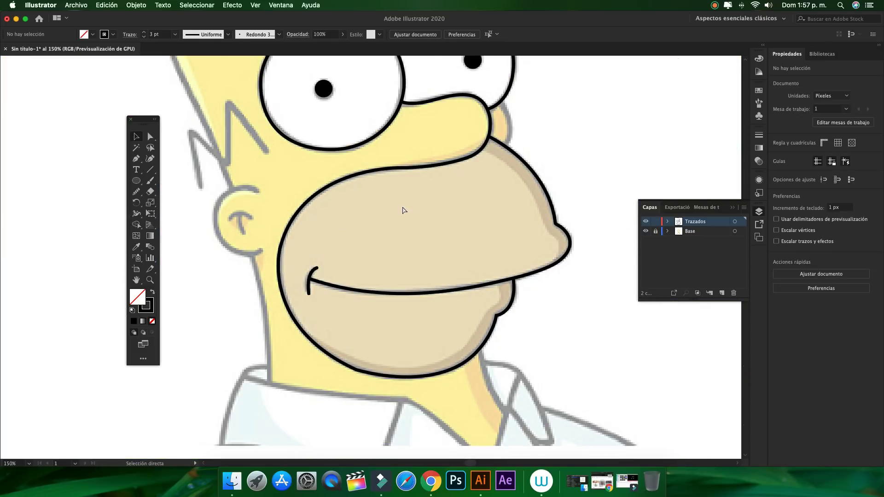
At 200% zoom, draw a short curved stroke from the right eye's outline down beside the nose.
key(super+minus)
key(super+plus)
key(super+plus)
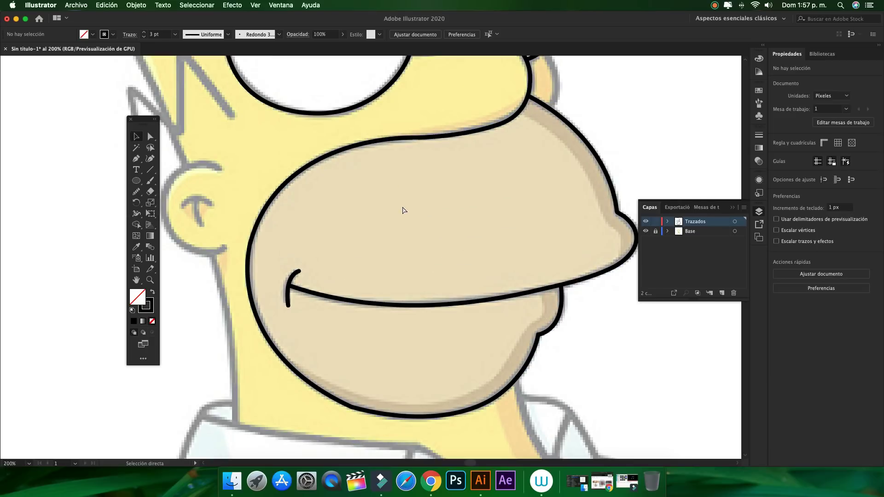
drag(500, 192, 426, 286)
key(p)
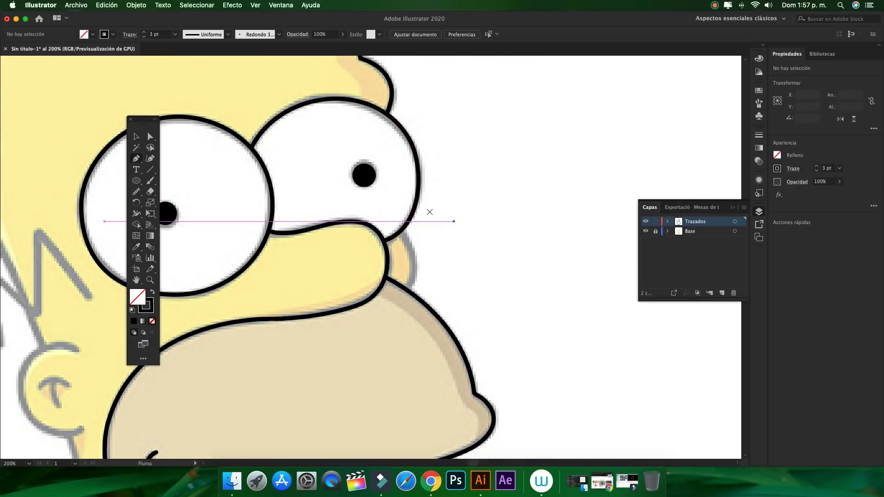
click(402, 230)
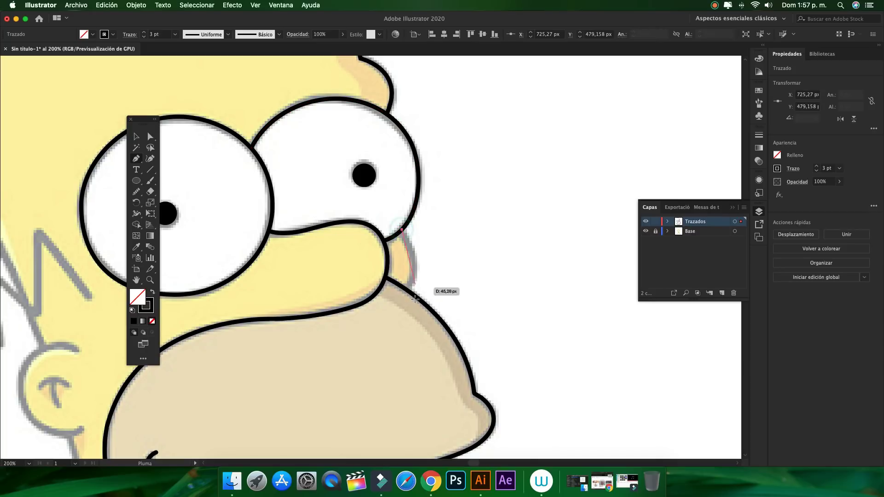
drag(406, 291, 388, 314)
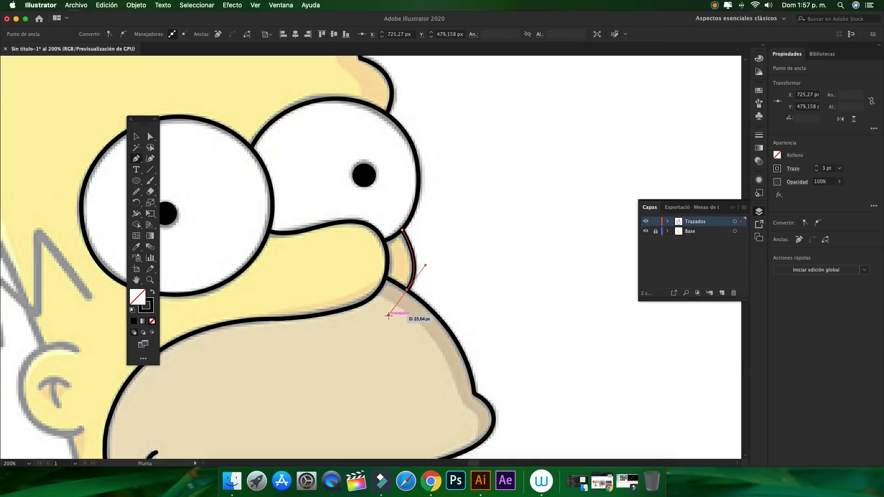
super+click(388, 316)
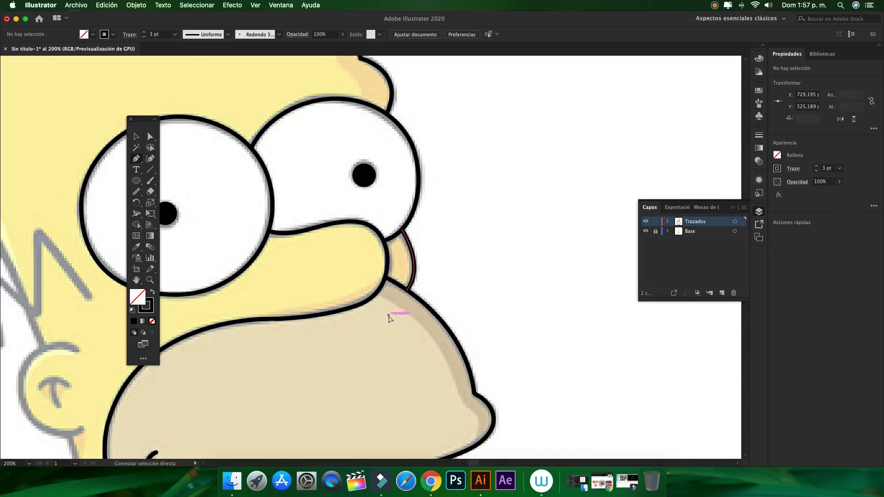
key(super+minus)
key(super+minus)
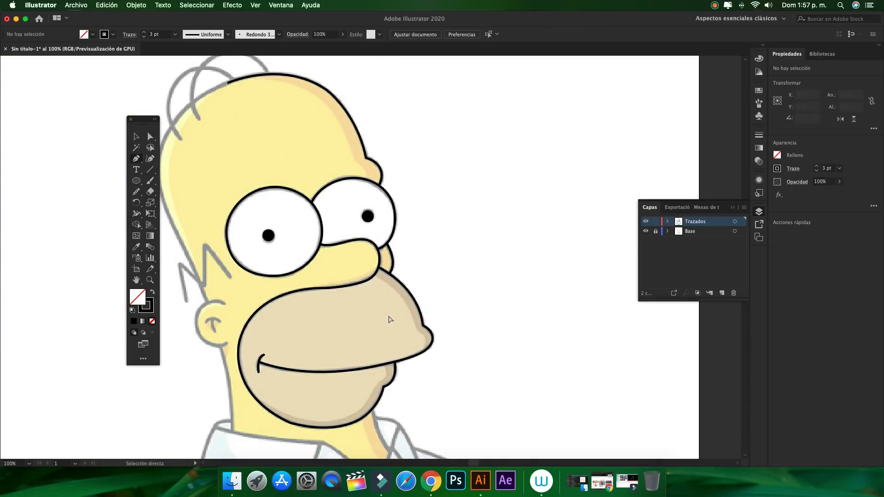
Extend the head outline from its top endpoint down the back and side of the skull to the ear.
drag(338, 191, 483, 225)
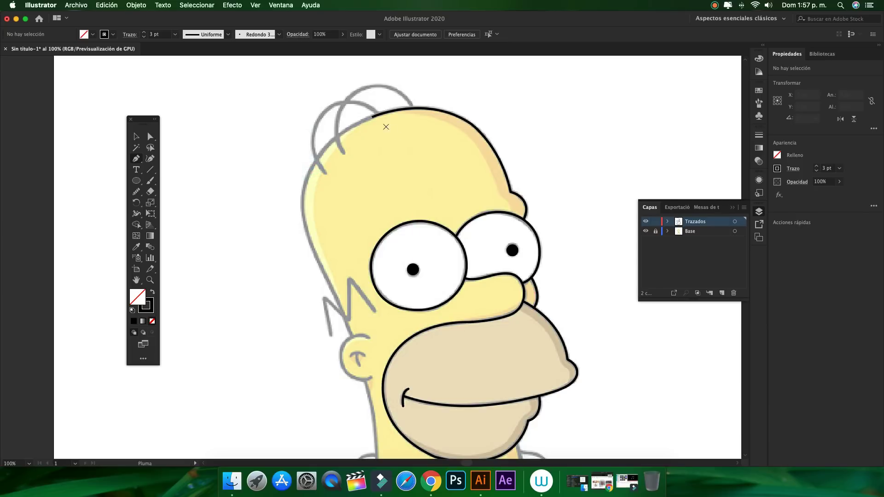
click(372, 116)
click(372, 117)
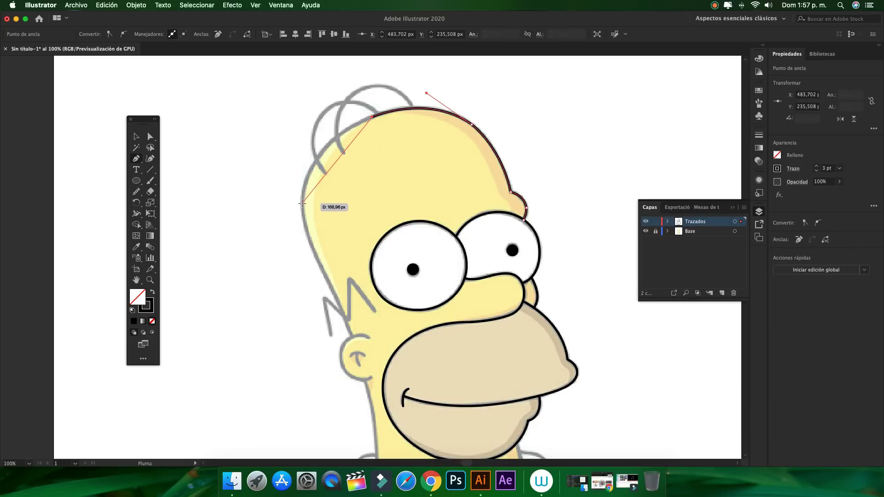
drag(302, 203, 303, 260)
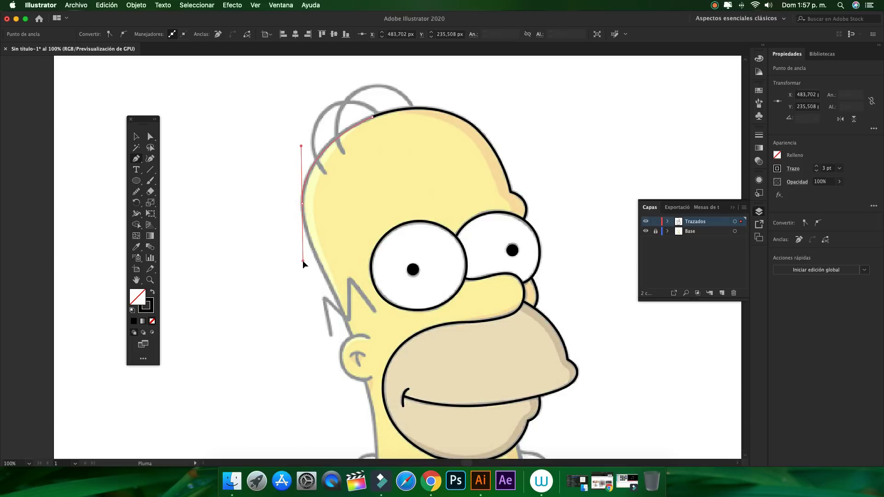
click(300, 202)
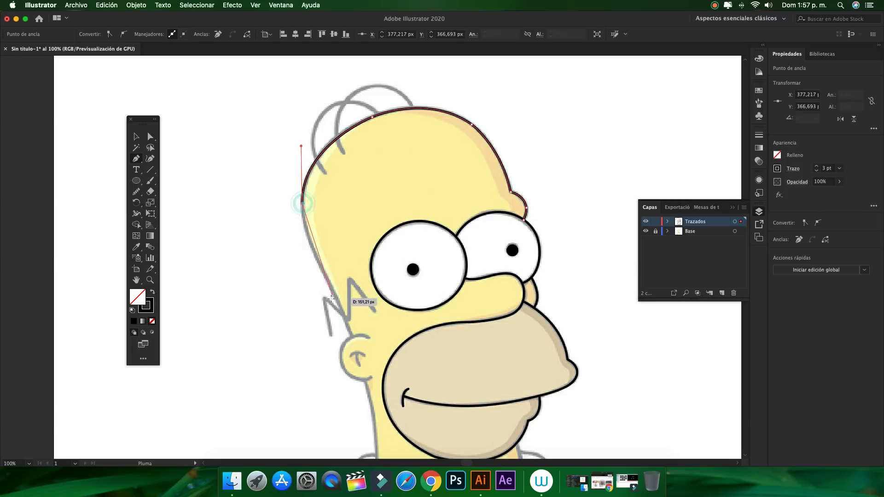
drag(324, 273, 345, 312)
click(323, 272)
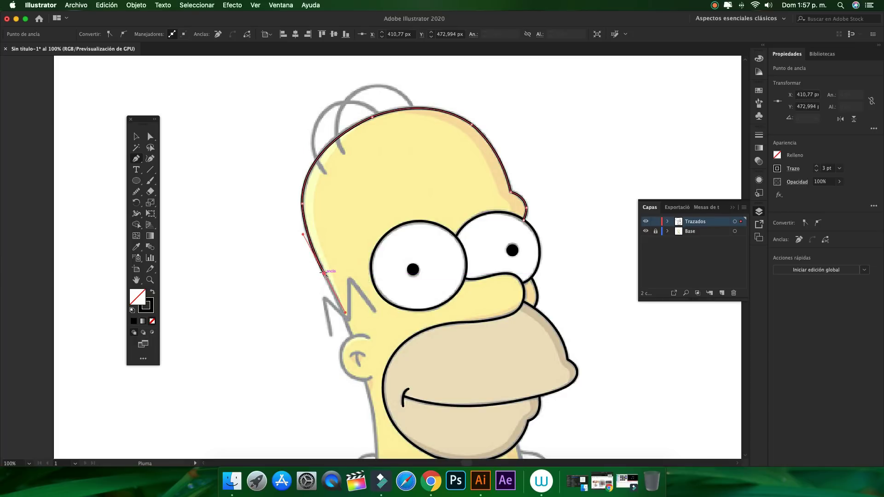
click(352, 337)
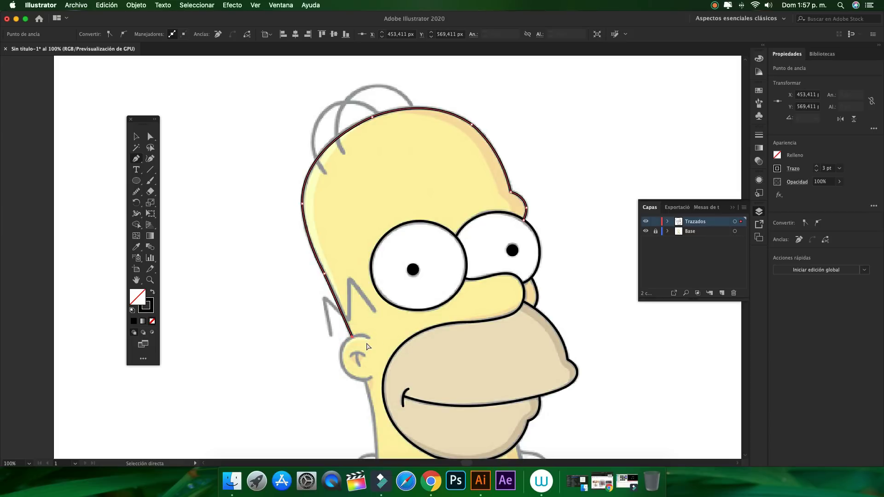
key(super+plus)
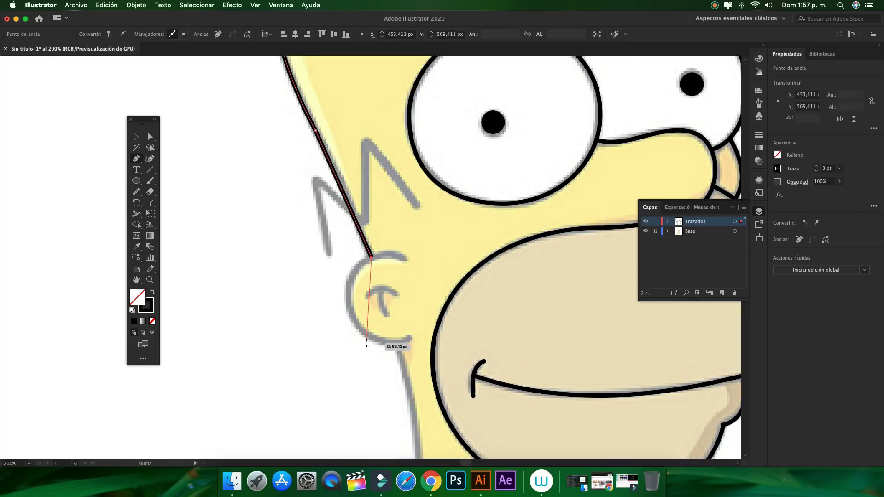
Draw a C-shaped ear outline down the ear's left side and around its bottom.
key(Escape)
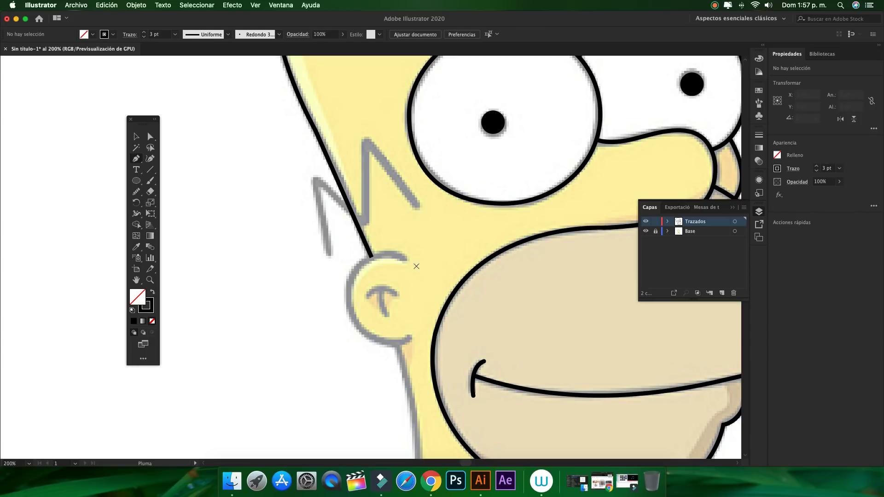
click(406, 259)
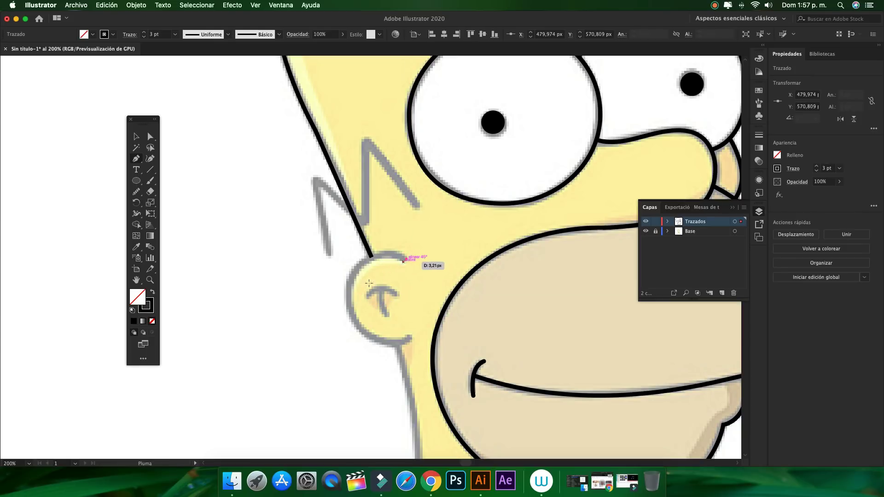
drag(349, 310, 356, 383)
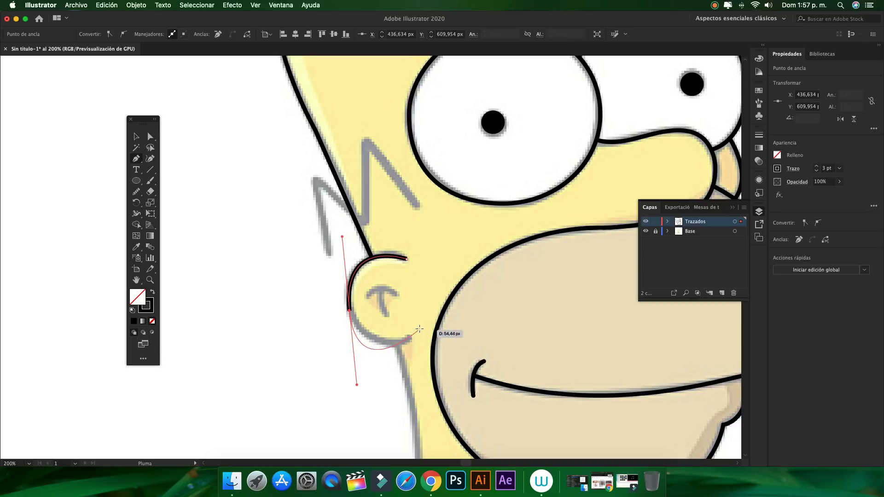
click(350, 312)
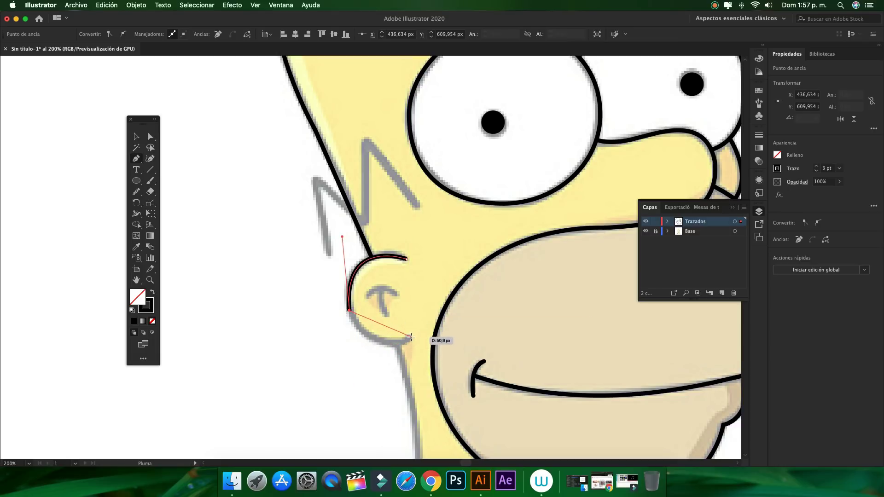
drag(410, 339, 457, 314)
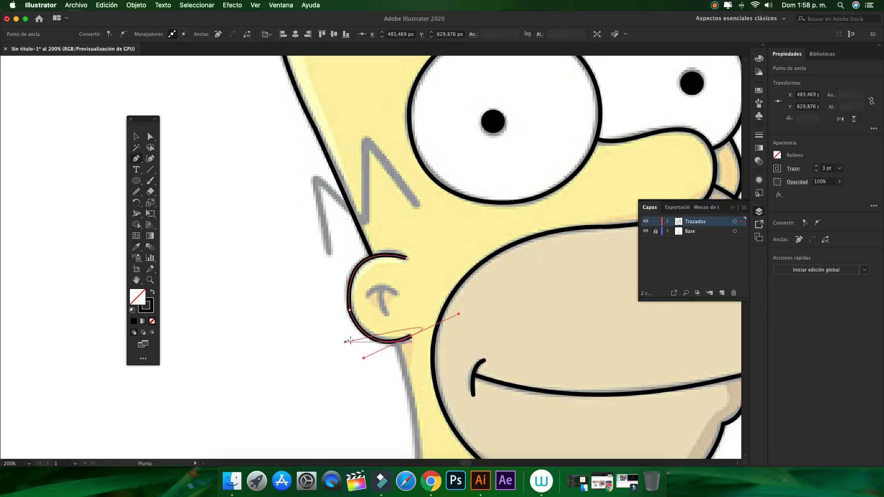
Smooth the ear curve and check its stroke settings, leaving it deselected.
click(137, 191)
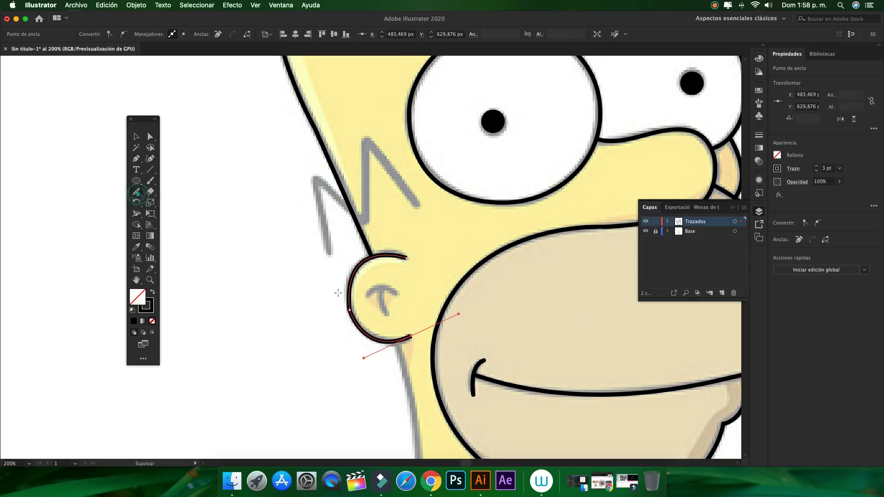
drag(348, 306, 363, 329)
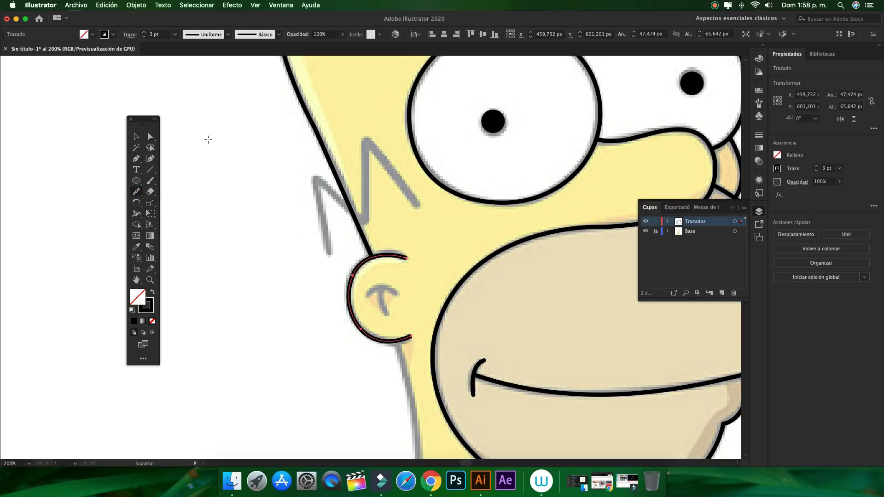
click(136, 136)
click(246, 235)
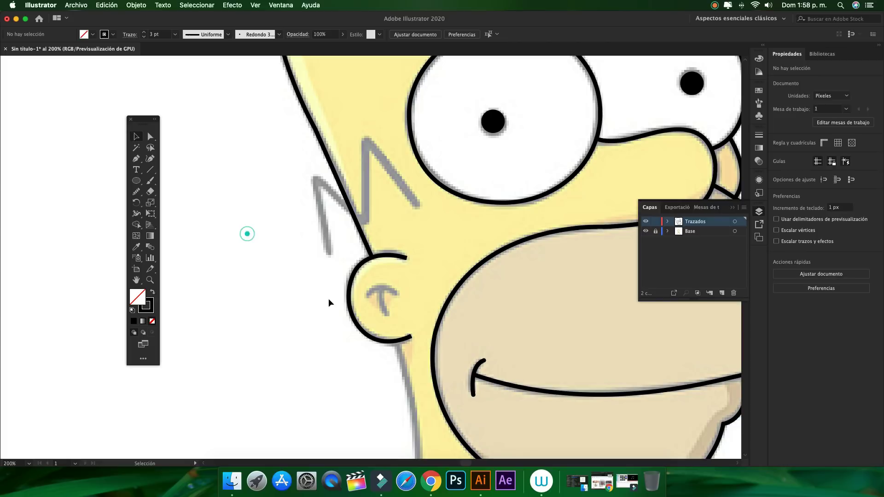
click(364, 331)
click(129, 37)
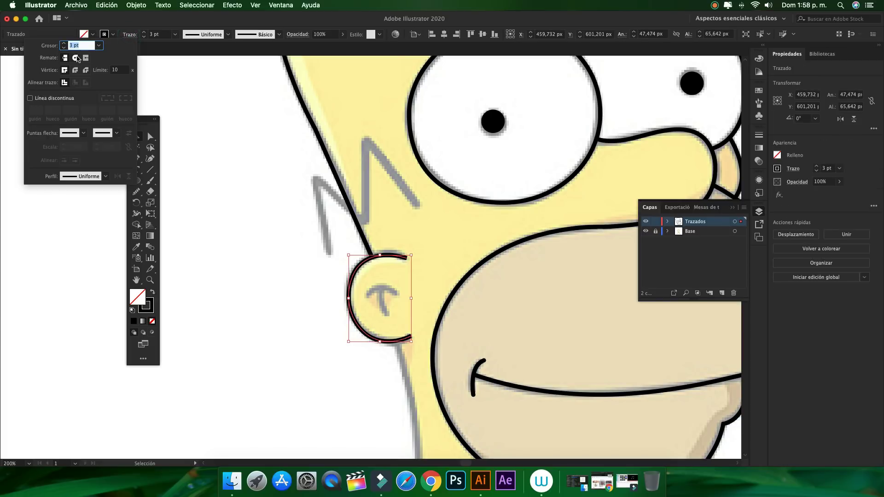
click(252, 174)
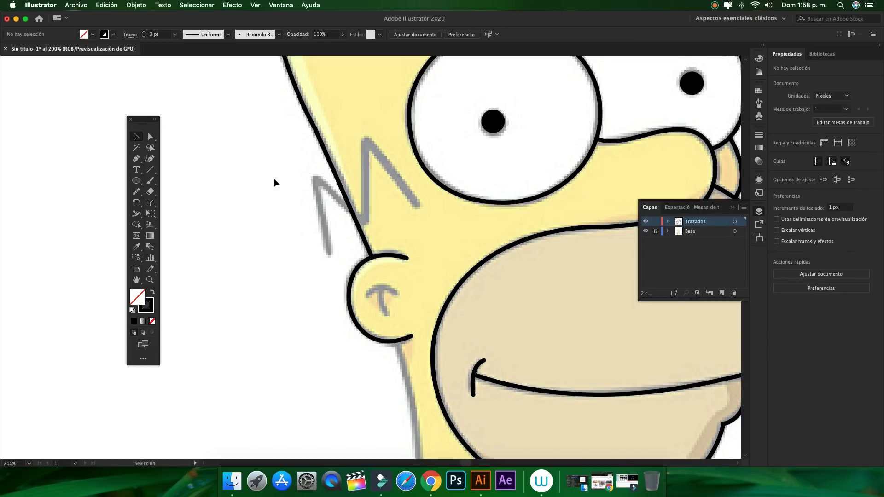
Trace the zigzag hair beside the ear with five points: two peaks and one inner low point.
key(p)
click(328, 253)
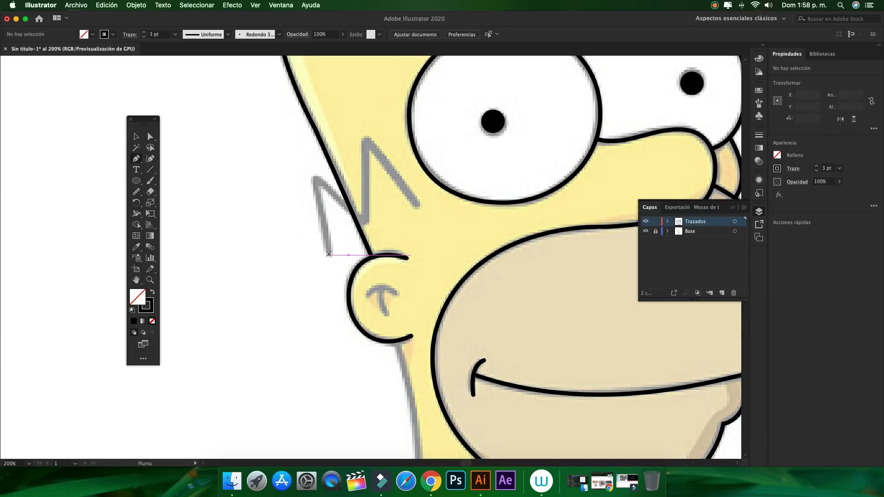
click(315, 178)
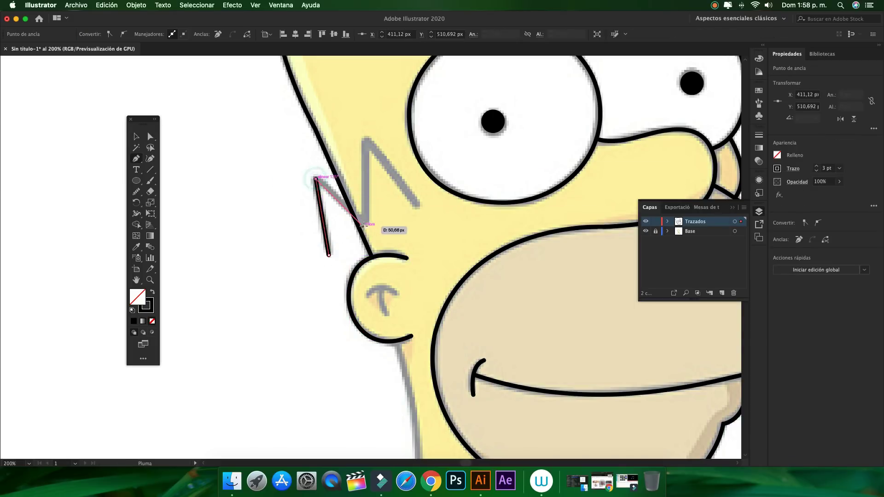
click(366, 225)
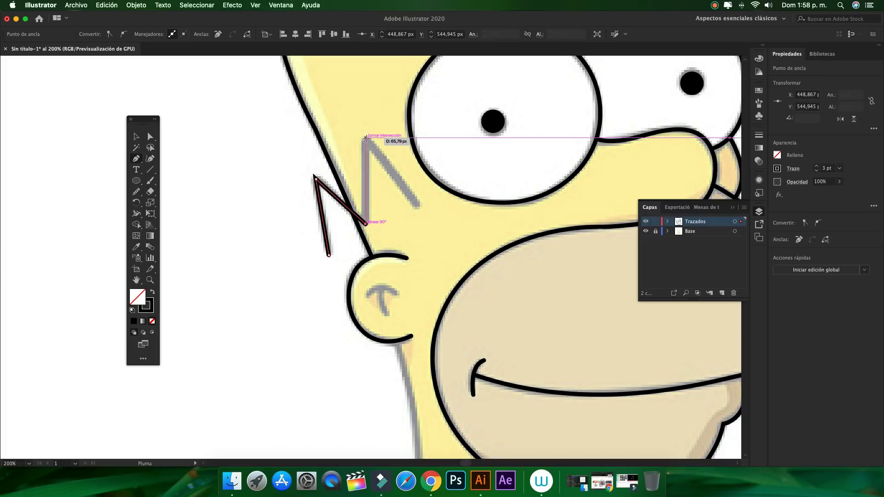
click(364, 137)
click(417, 205)
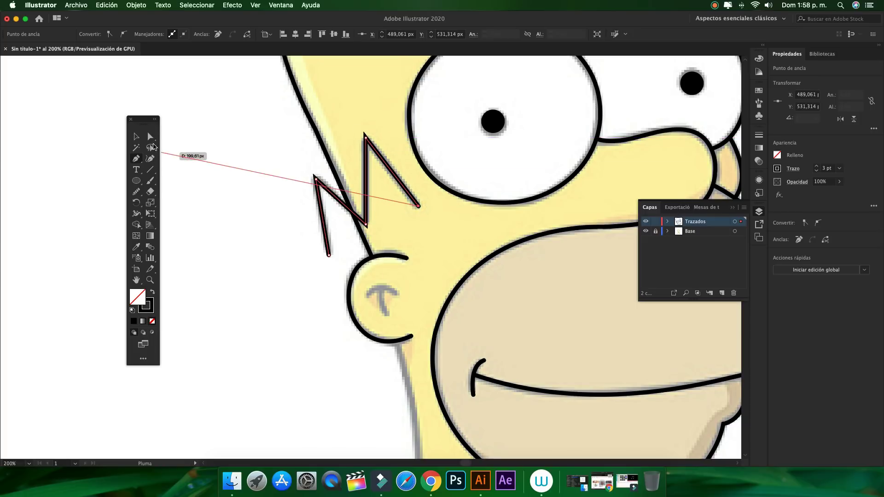
Give the zigzag hair stroke Round Cap and Round Join, then select its anchor points.
key(v)
click(215, 158)
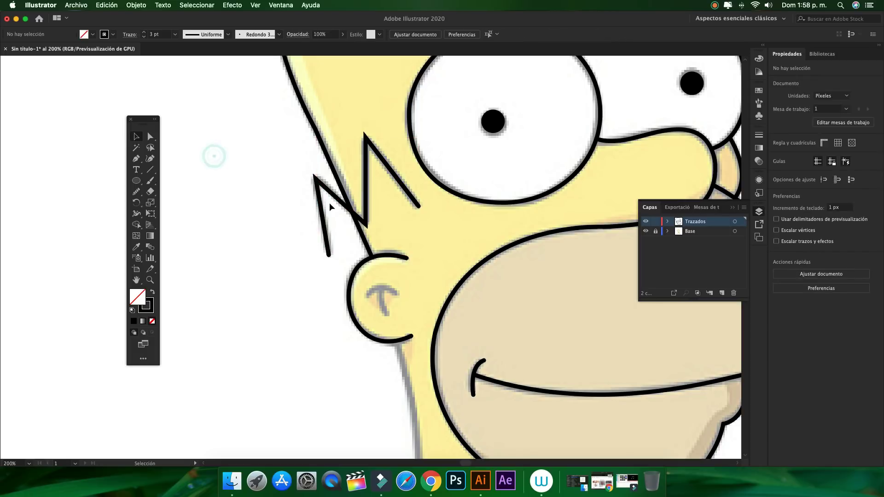
click(331, 197)
click(129, 34)
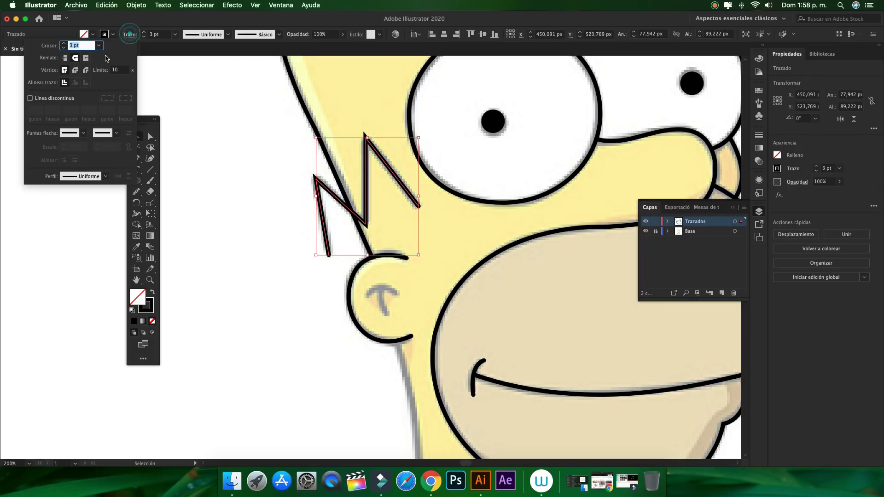
click(74, 58)
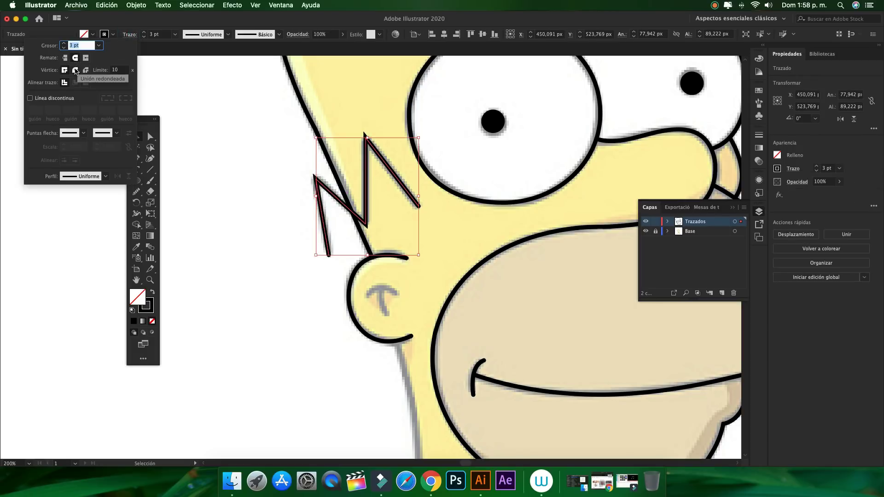
click(75, 70)
click(205, 153)
click(147, 135)
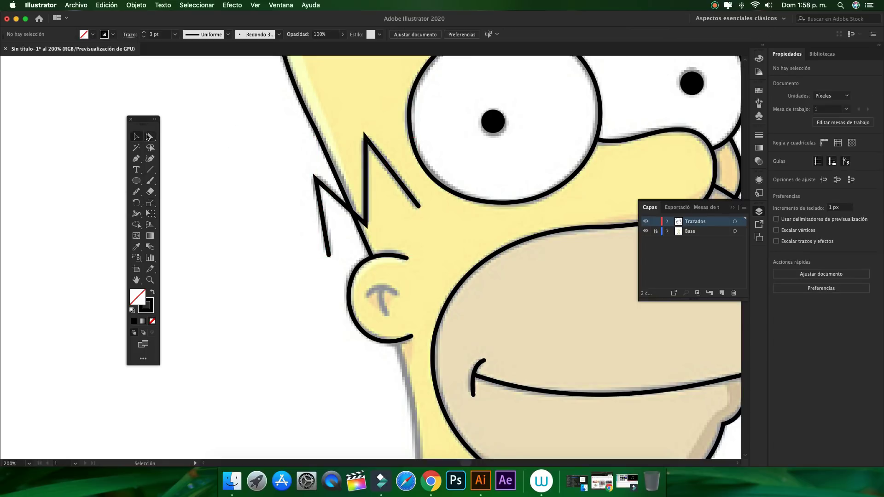
click(321, 184)
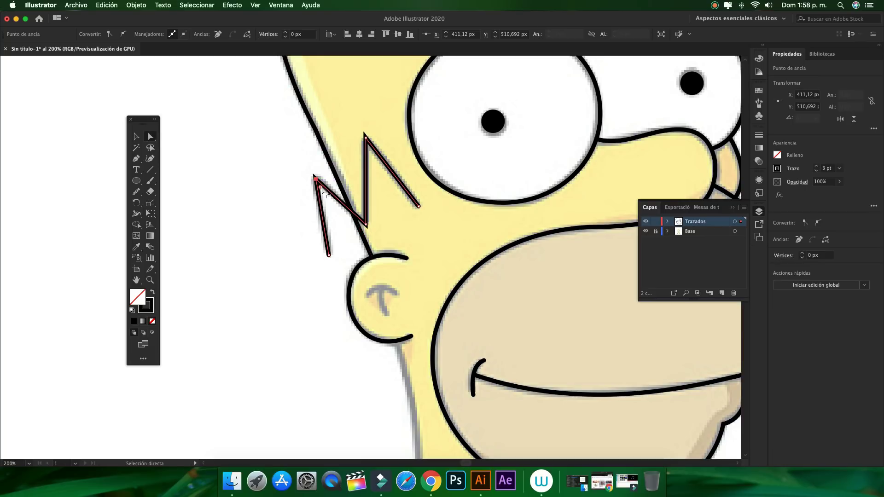
Slightly round the zigzag hair stroke's top corners by dragging their live-corner widgets.
drag(320, 189, 318, 183)
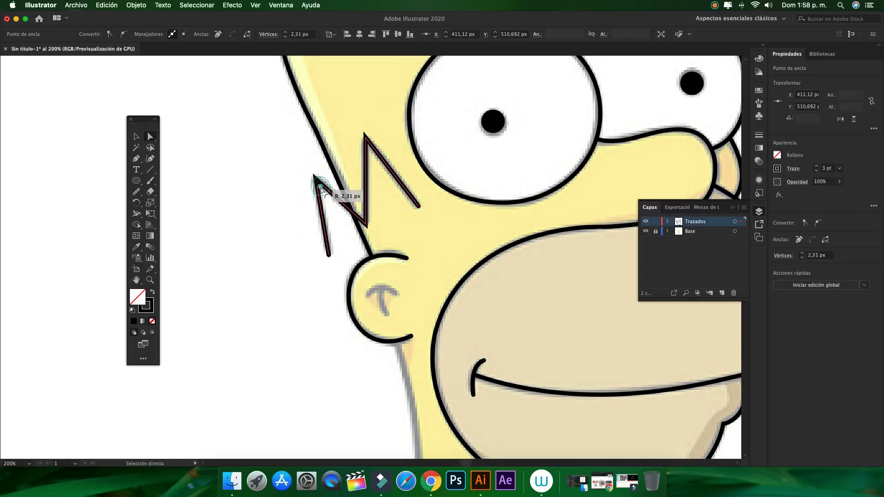
click(306, 149)
click(368, 145)
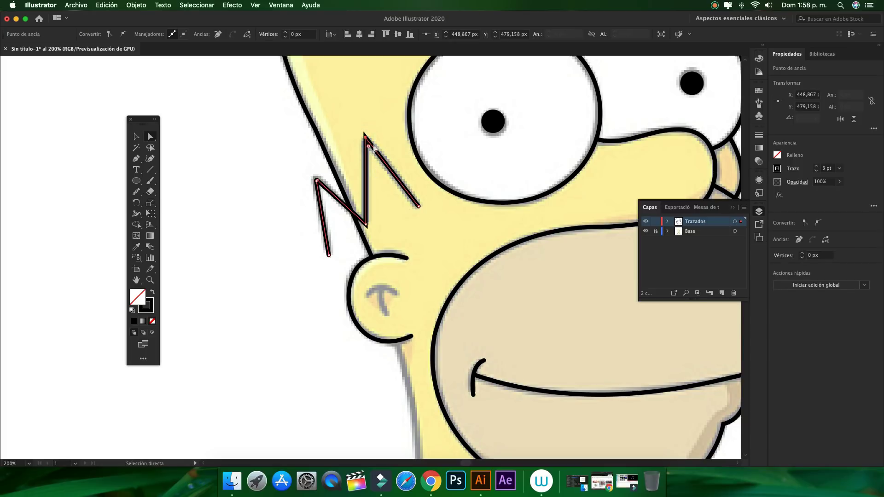
click(385, 124)
click(365, 137)
drag(368, 146, 369, 143)
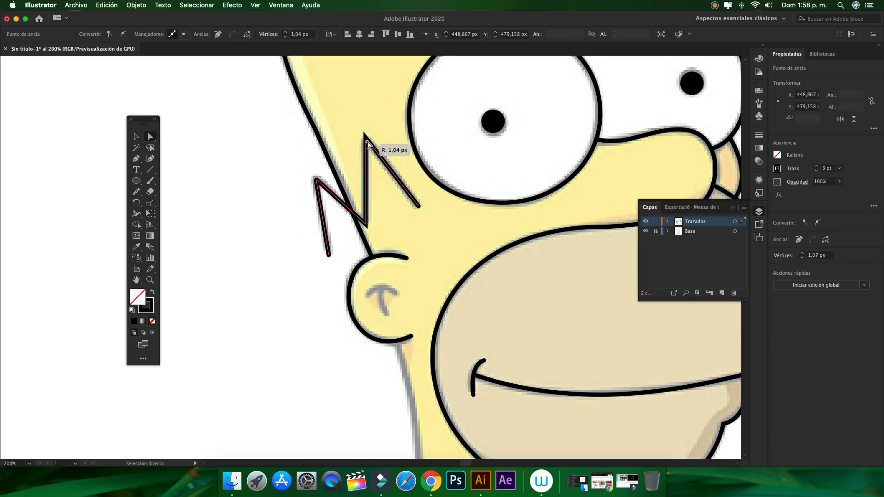
click(372, 123)
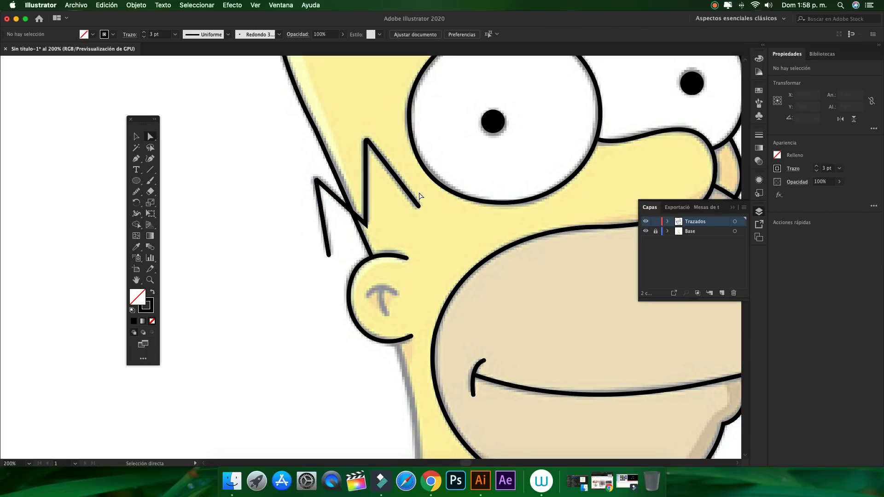
Trace the inner ear curves with the Pen tool.
key(v)
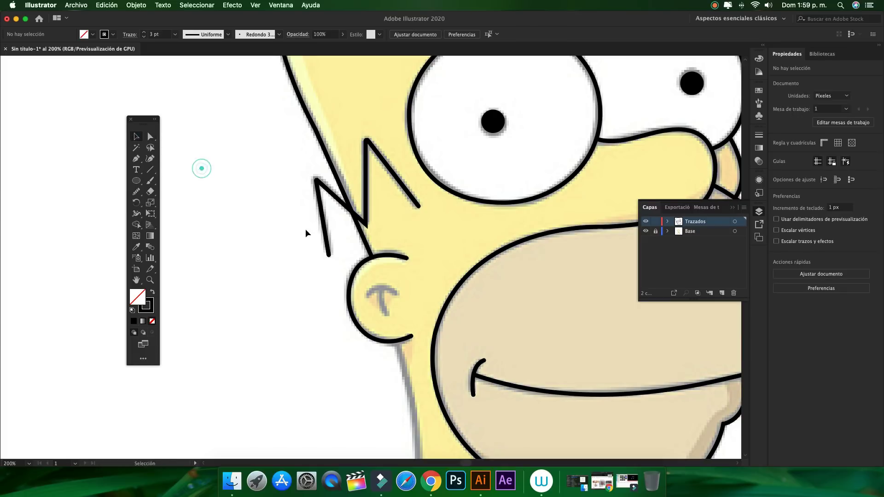
key(p)
click(367, 295)
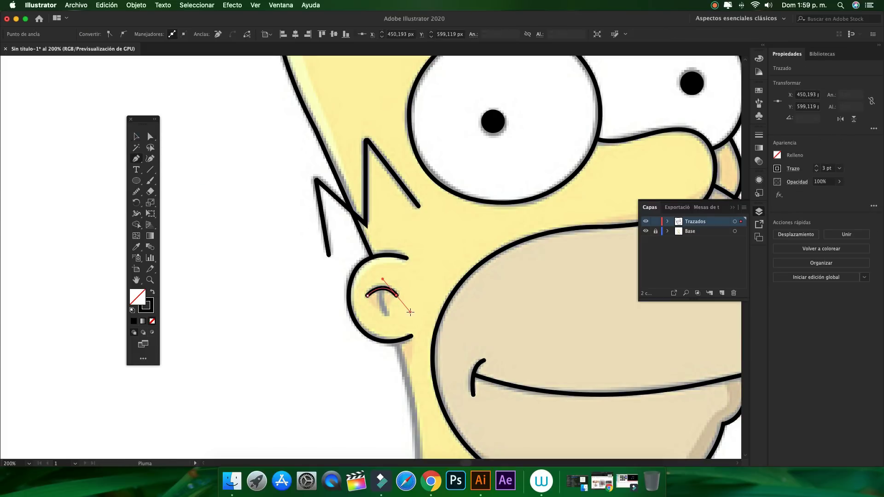
click(136, 137)
click(200, 179)
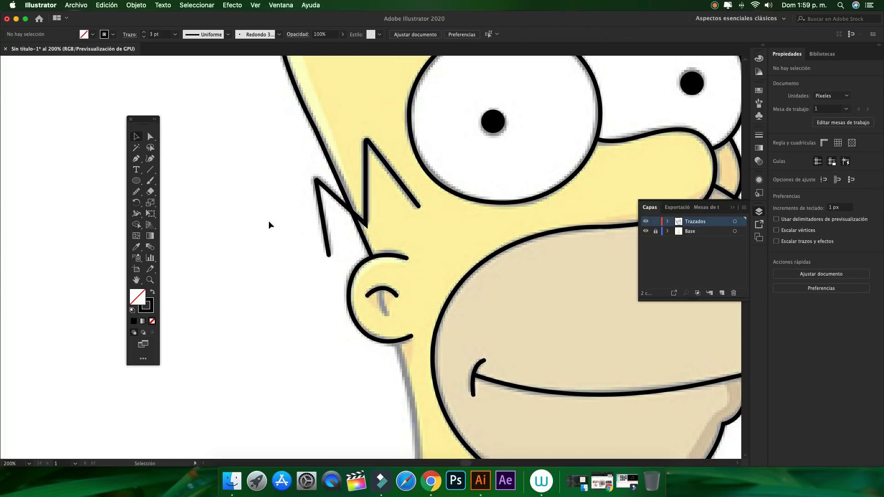
key(p)
click(381, 288)
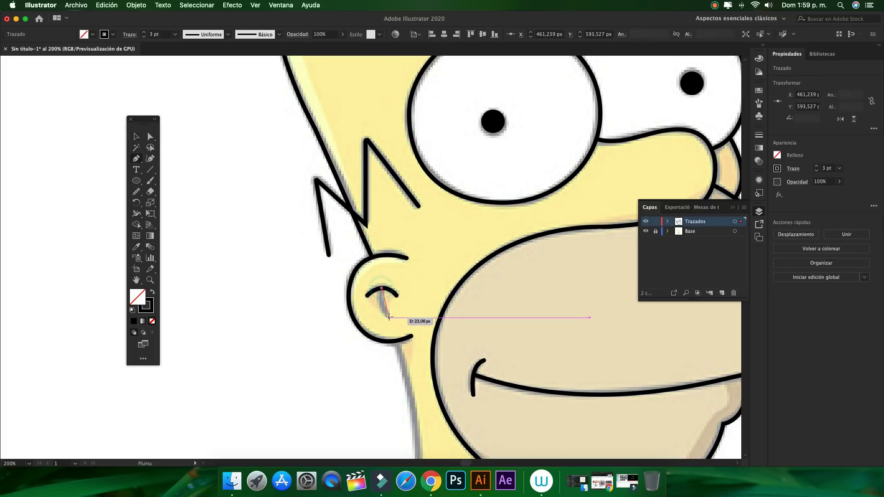
drag(388, 316, 401, 322)
key(v)
click(270, 219)
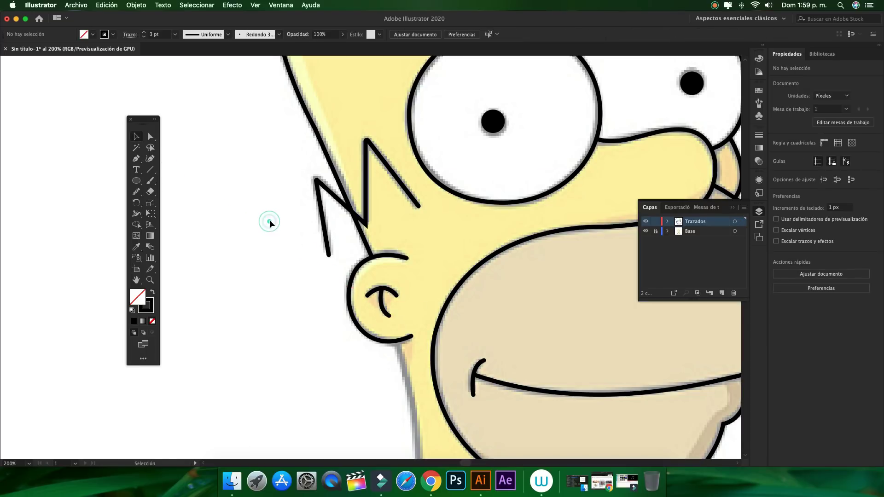
Draw the left neck line curving from the ear down to the collar.
drag(276, 252, 248, 180)
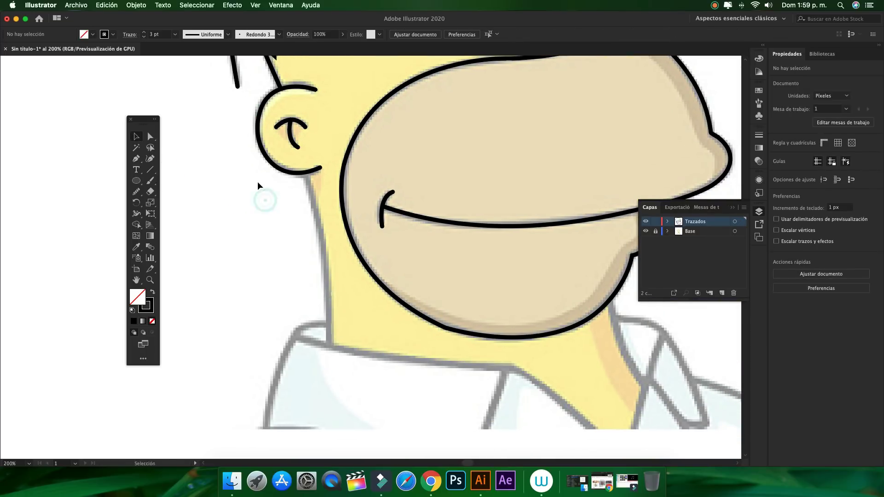
key(p)
click(304, 172)
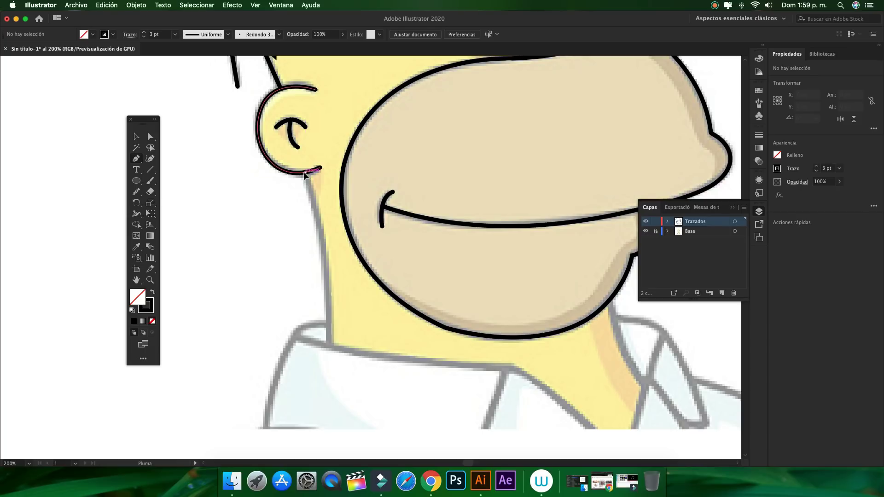
drag(326, 345, 321, 429)
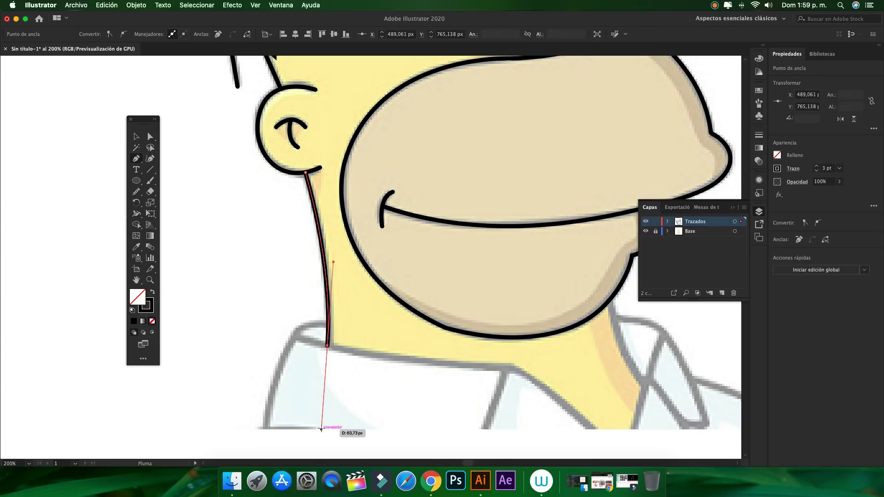
key(super+shift+a)
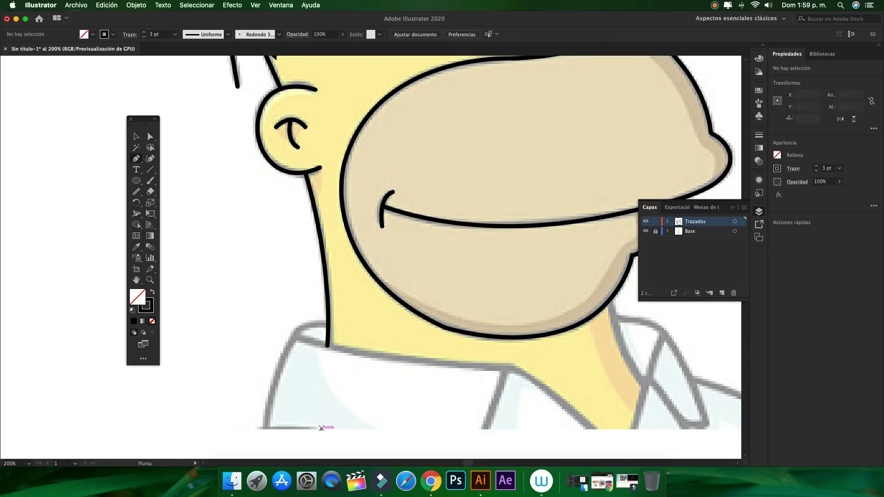
Trace the shoulder curve from the neck line down the left shoulder.
scroll(341, 291, down, 2)
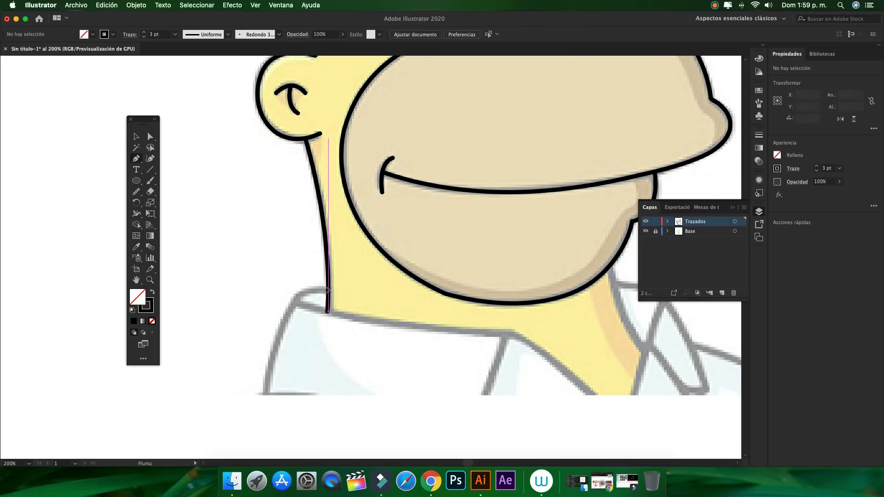
click(325, 290)
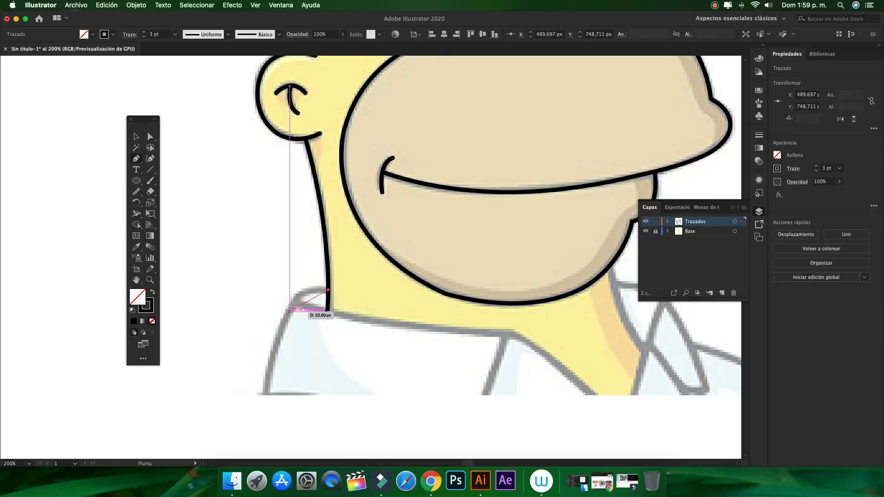
drag(289, 305, 281, 338)
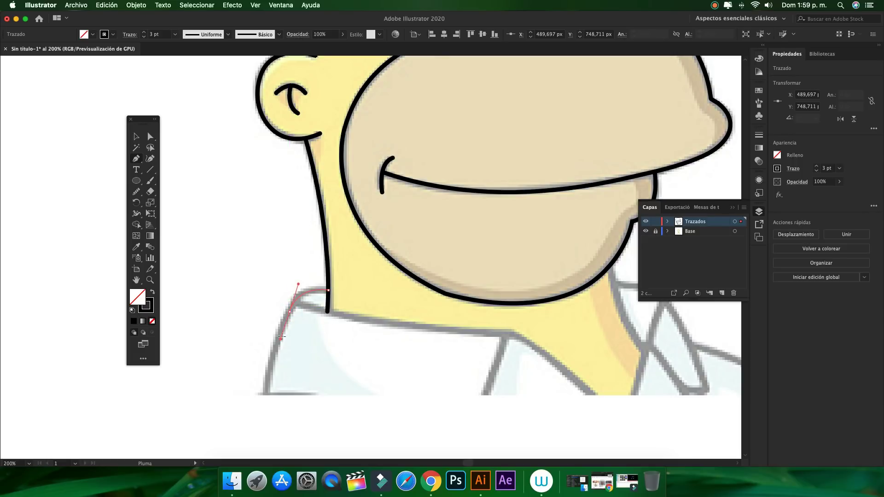
click(290, 312)
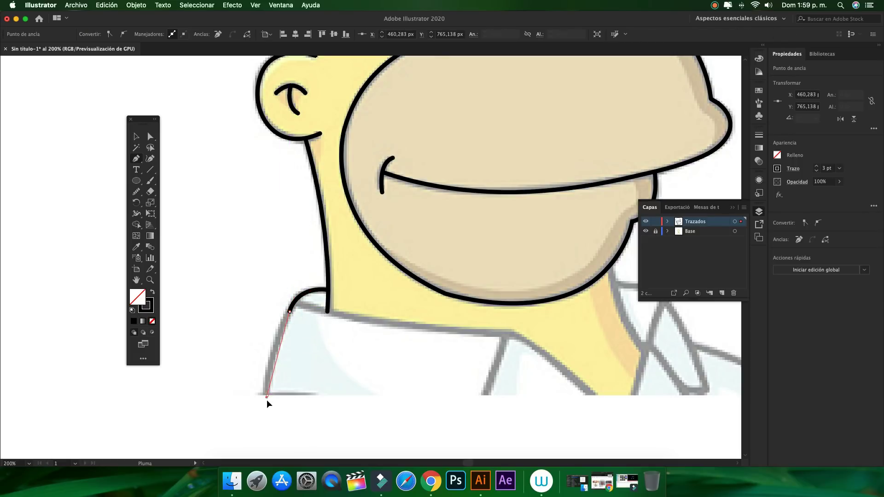
drag(267, 425, 267, 428)
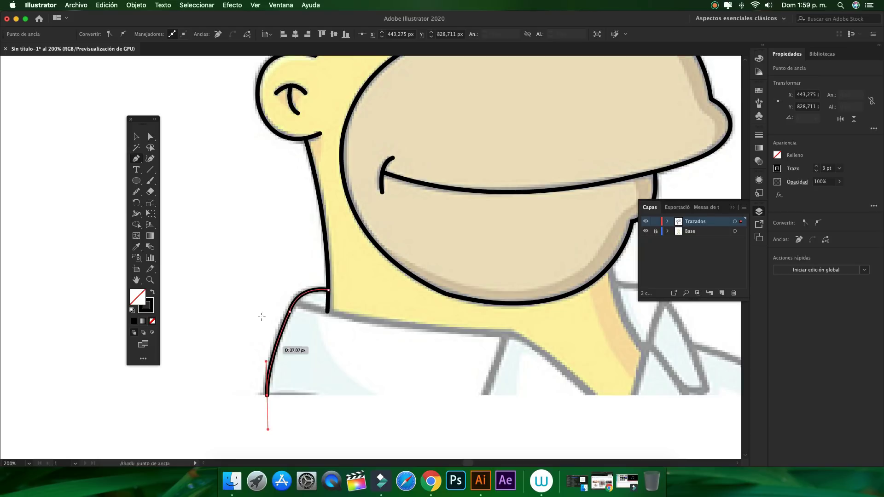
key(super+z)
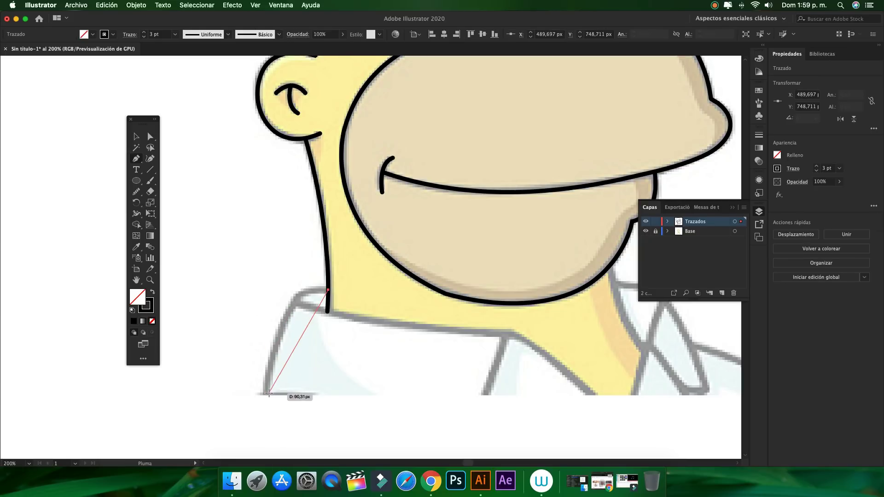
mouse_move(267, 392)
mouse_down()
mouse_move(265, 431)
mouse_move(257, 421)
mouse_up()
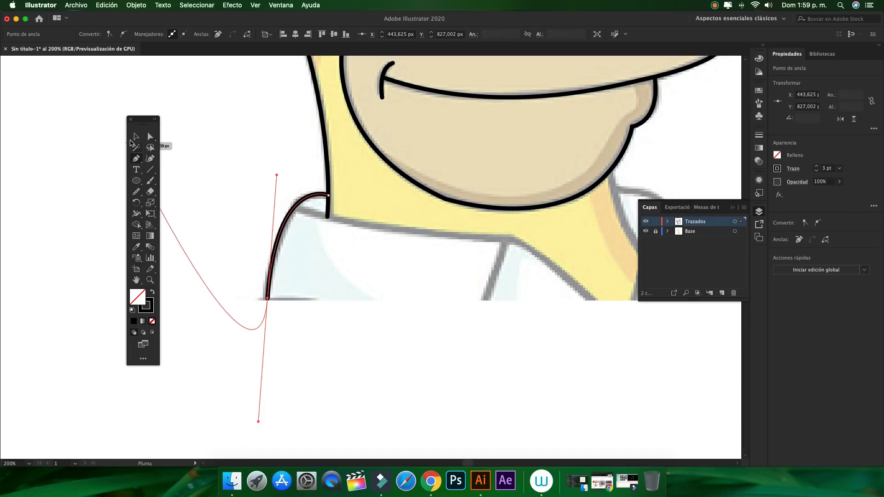
Trace the collar line under the neck and its diagonal down to the right.
key(v)
click(197, 142)
scroll(204, 150, right, 3)
scroll(205, 151, right, 3)
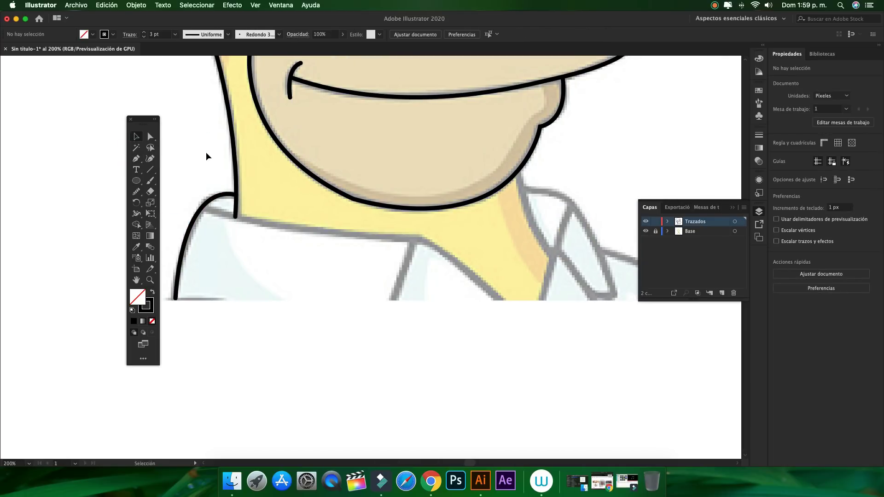
scroll(206, 152, right, 3)
key(p)
click(202, 221)
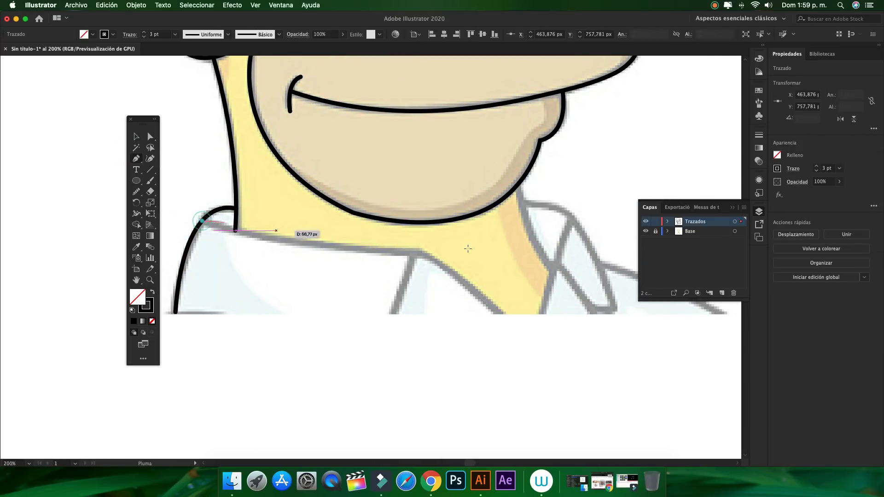
drag(422, 252, 548, 255)
click(419, 252)
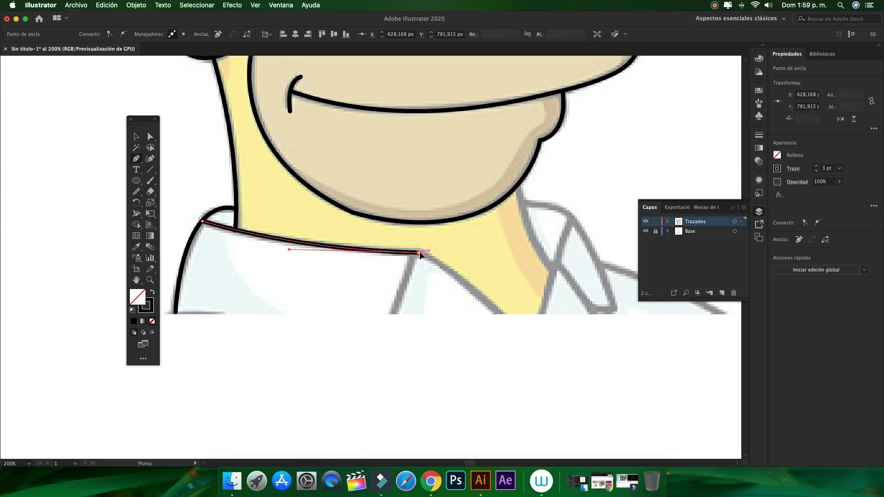
click(502, 314)
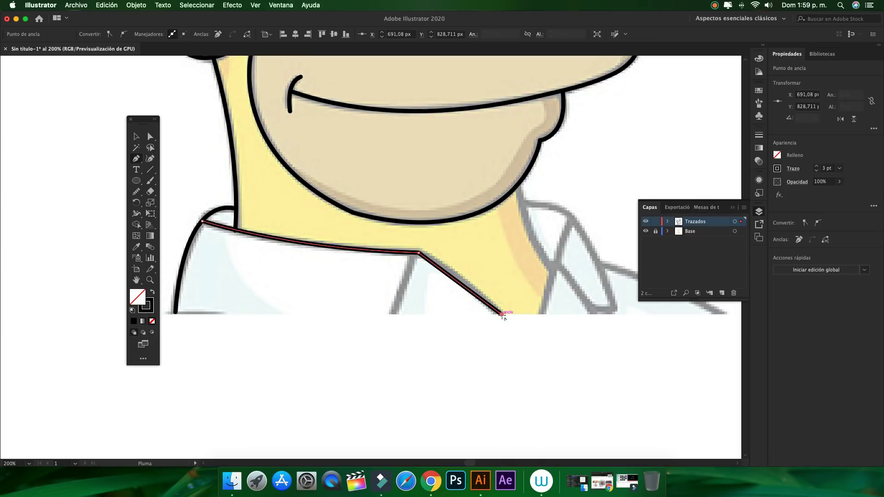
Nudge the collar's corner anchor slightly with Direct Selection.
click(149, 139)
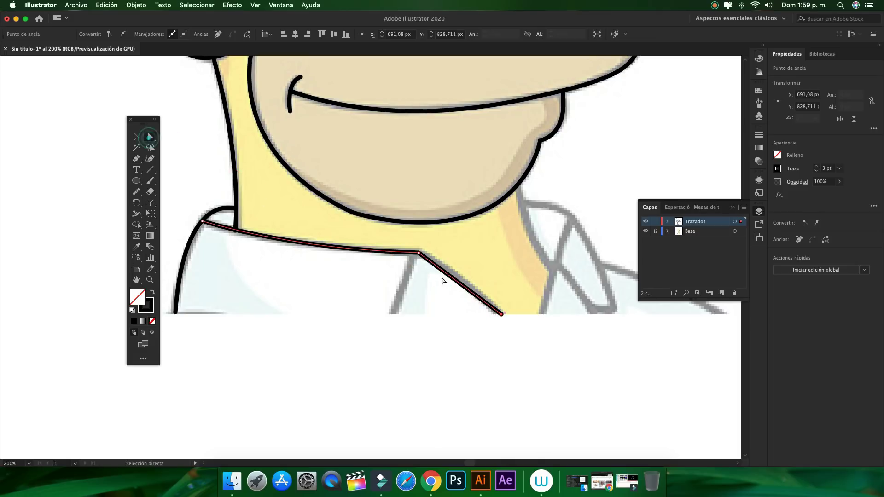
click(418, 253)
drag(421, 254, 421, 254)
click(495, 331)
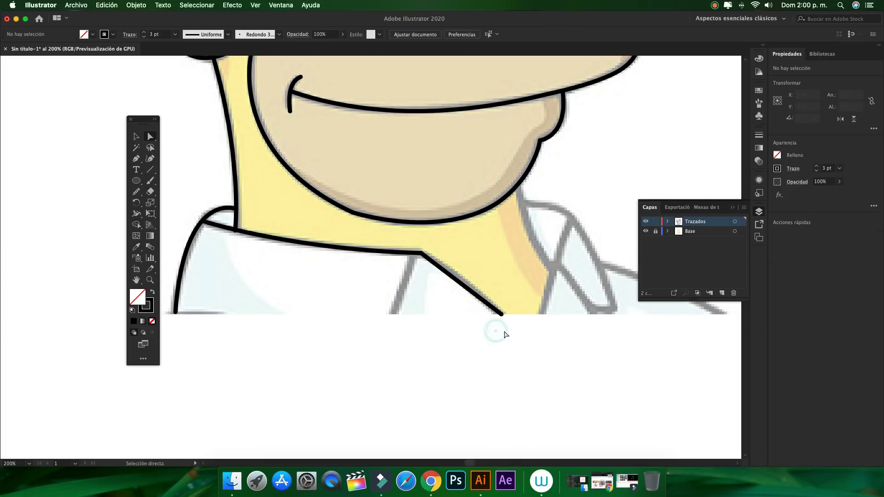
Add the inner collar stroke curving from the corner down to the shirt edge.
key(p)
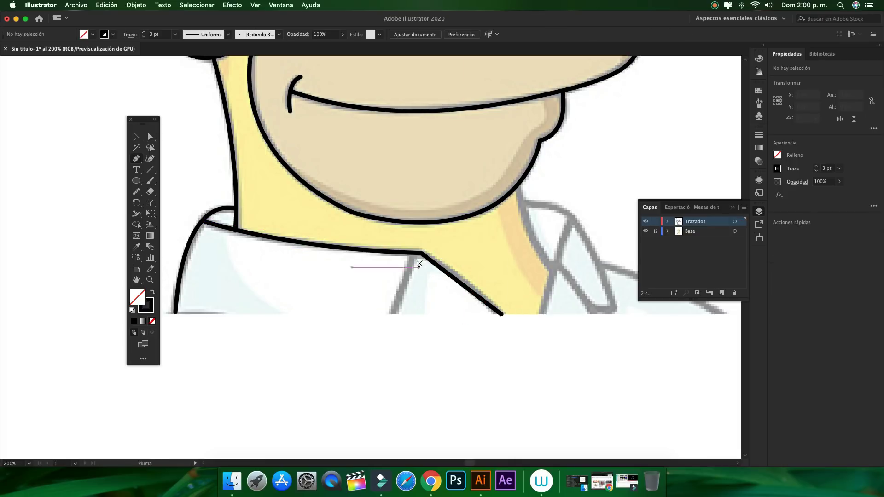
click(414, 253)
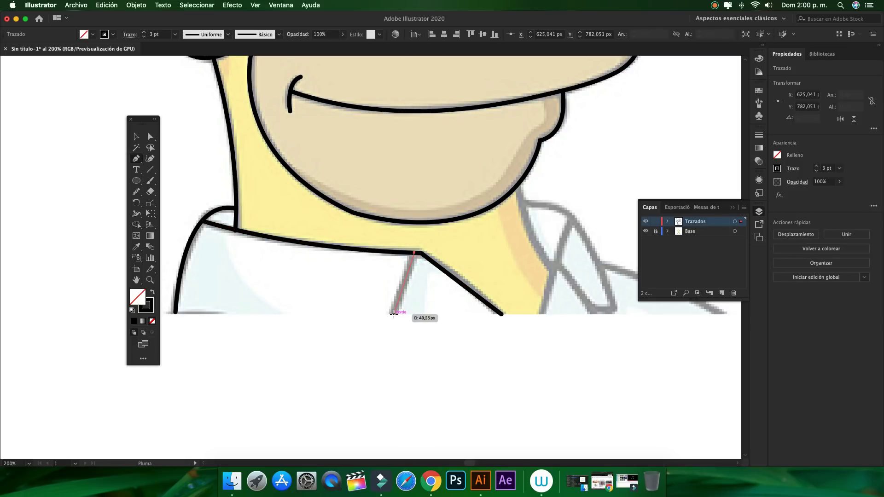
drag(393, 315, 386, 323)
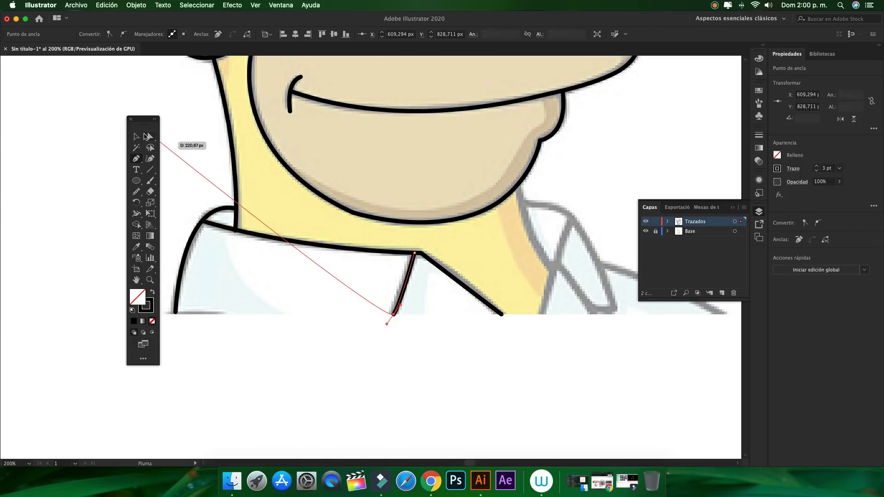
click(135, 136)
click(464, 355)
scroll(463, 355, right, 5)
scroll(463, 355, up, 1)
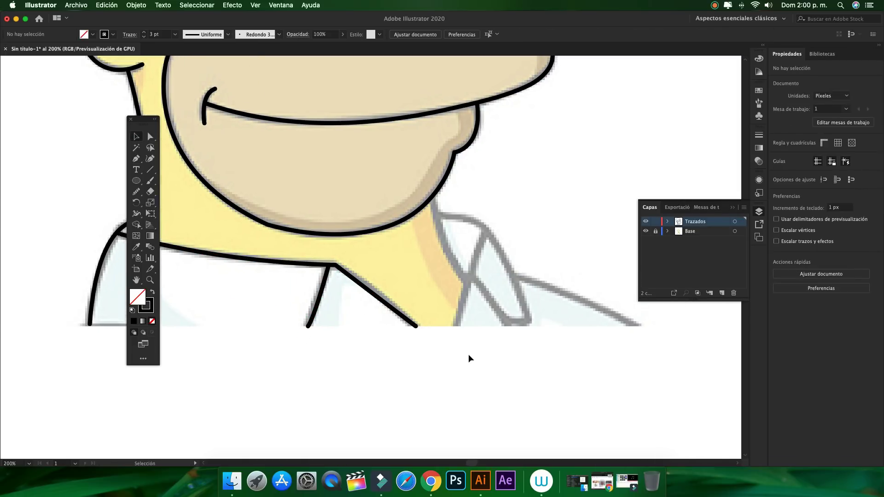
Draw the right neck line down to the collar and the collar line up to the fold.
key(p)
click(415, 206)
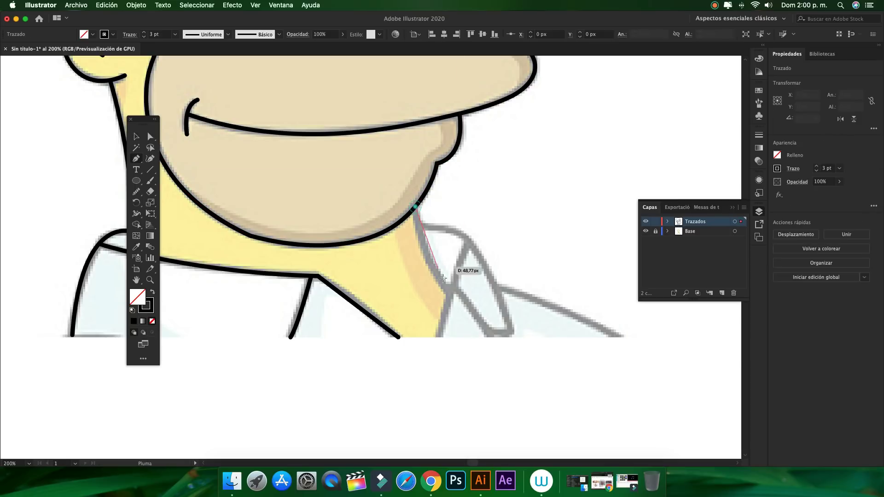
drag(452, 291, 486, 306)
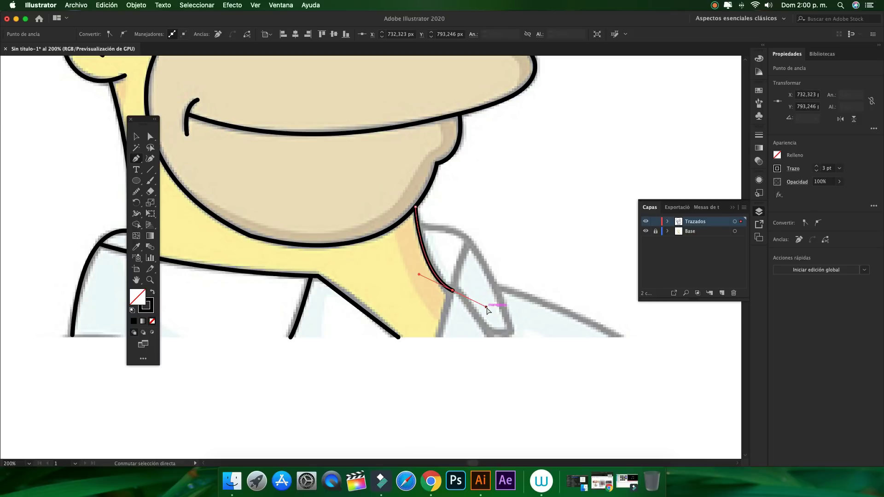
key(Escape)
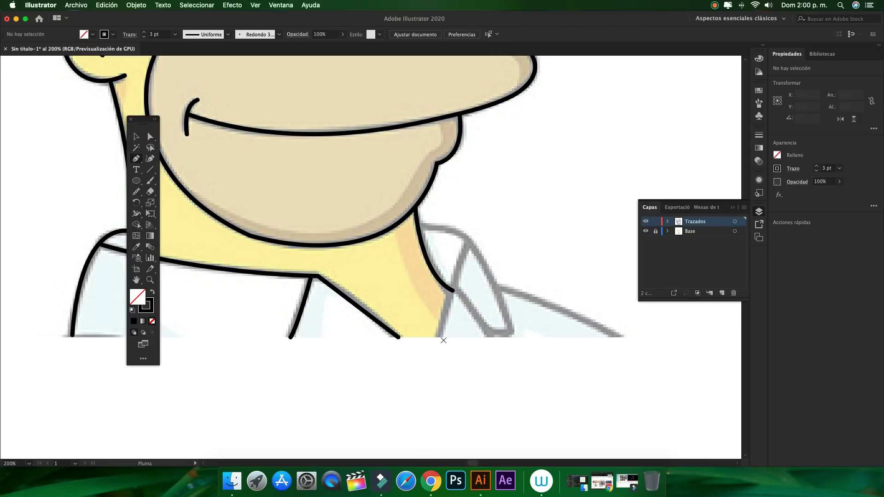
click(438, 339)
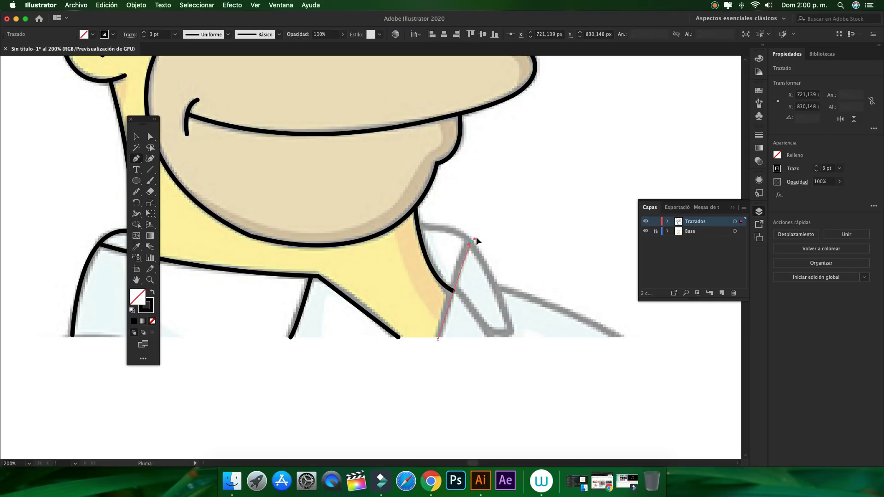
drag(471, 241, 482, 236)
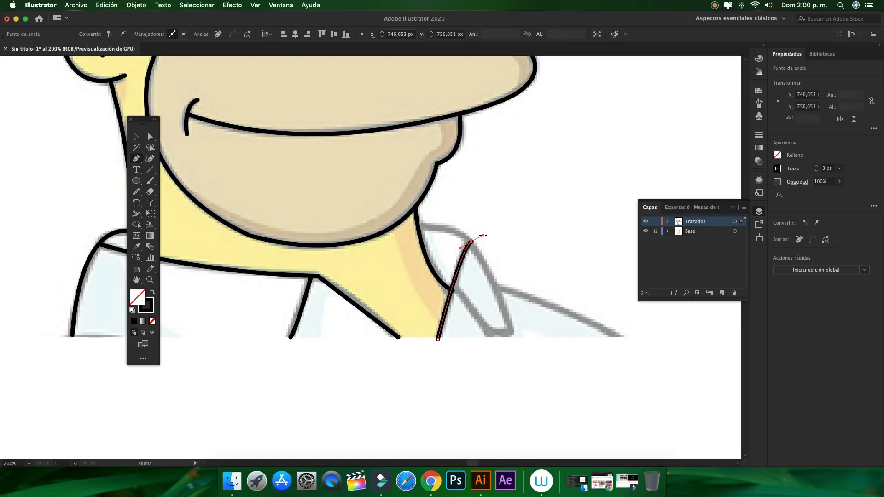
key(Escape)
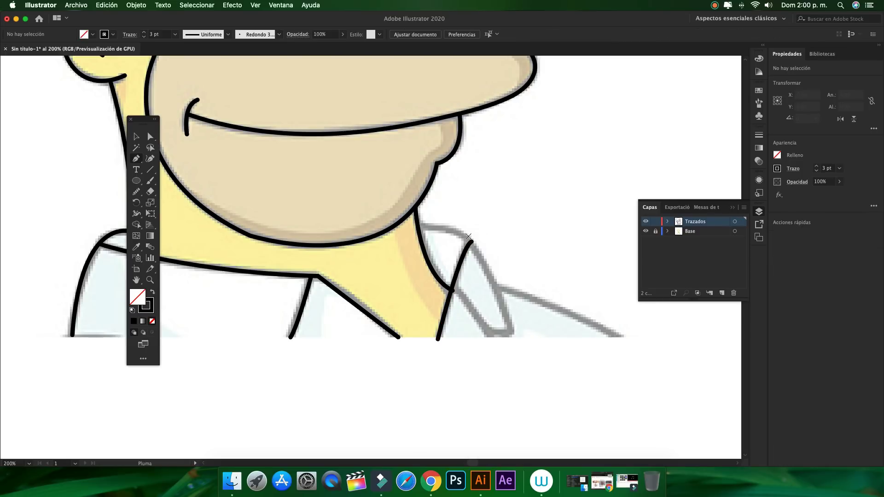
Inspect the neck-line end and stroke-crossing anchors with Direct Selection.
click(150, 137)
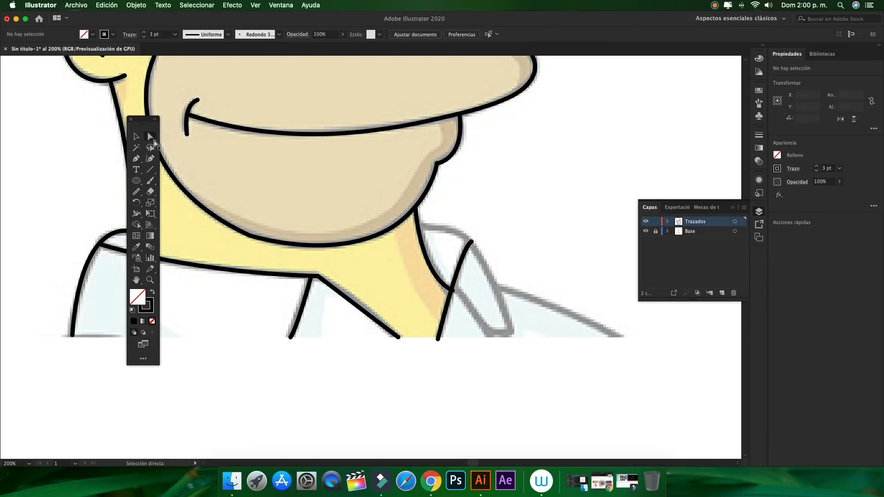
click(453, 291)
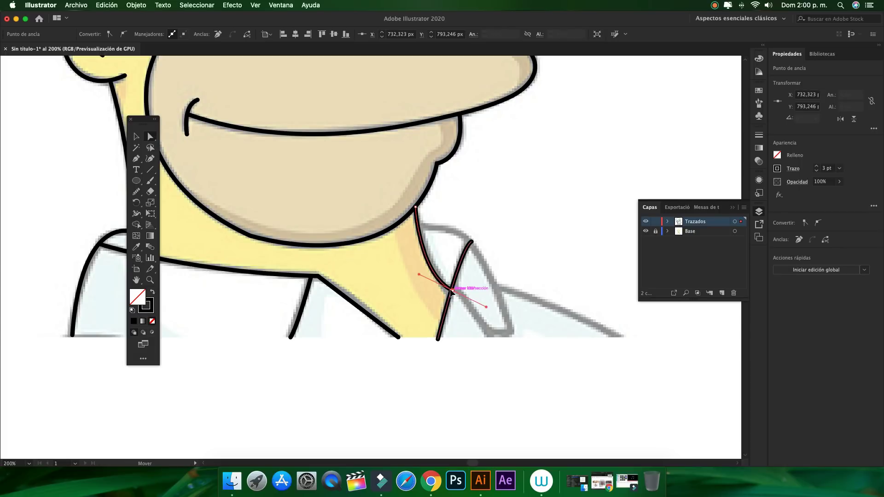
click(487, 297)
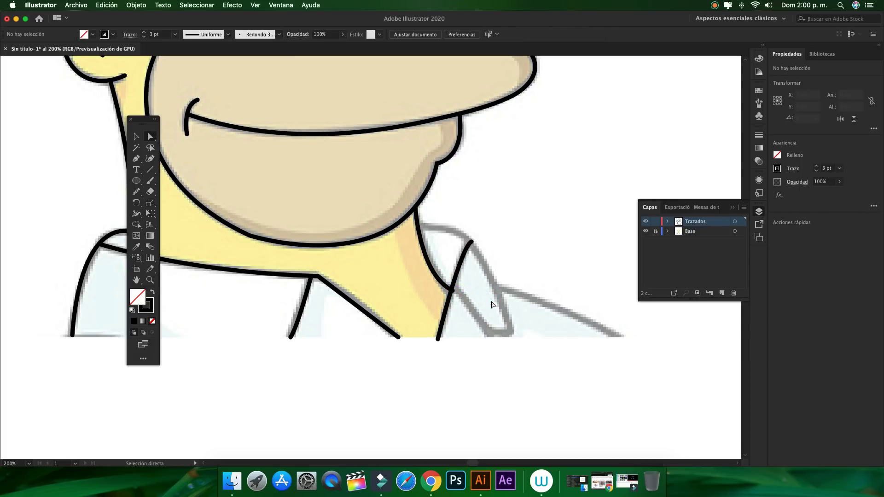
scroll(458, 291, up, 3)
scroll(457, 290, up, 2)
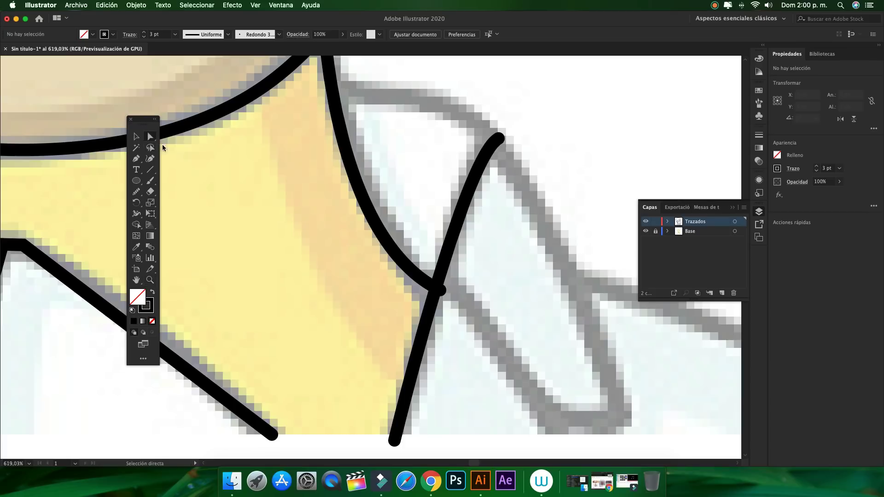
click(150, 136)
click(436, 286)
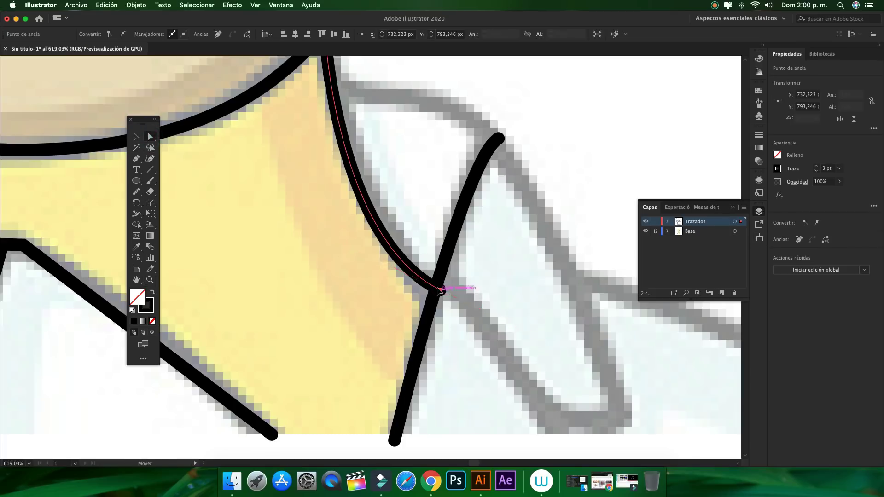
click(469, 300)
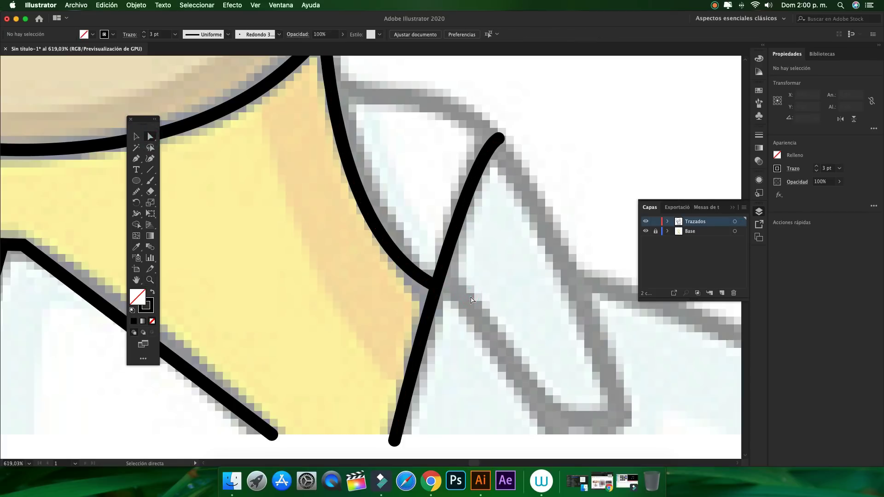
key(super+minus)
key(super+minus)
key(super+minus)
Outline the collar flap with a smooth curve and rounded bottom corner.
key(p)
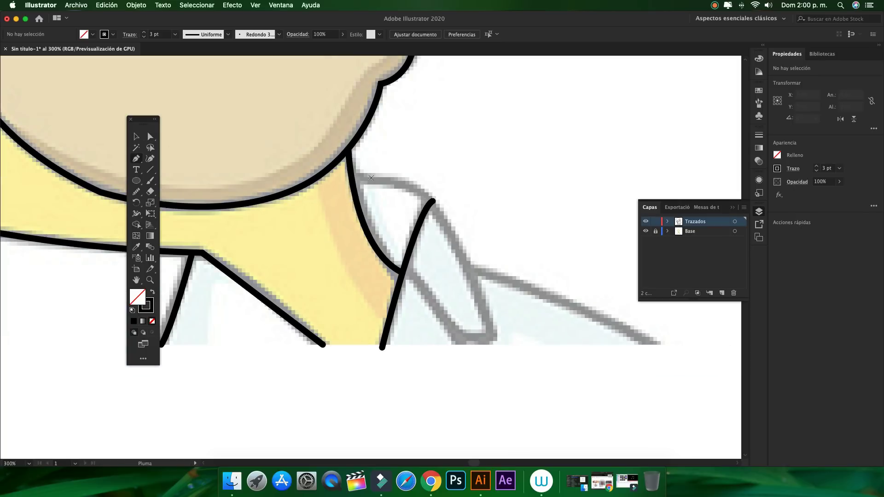
click(352, 178)
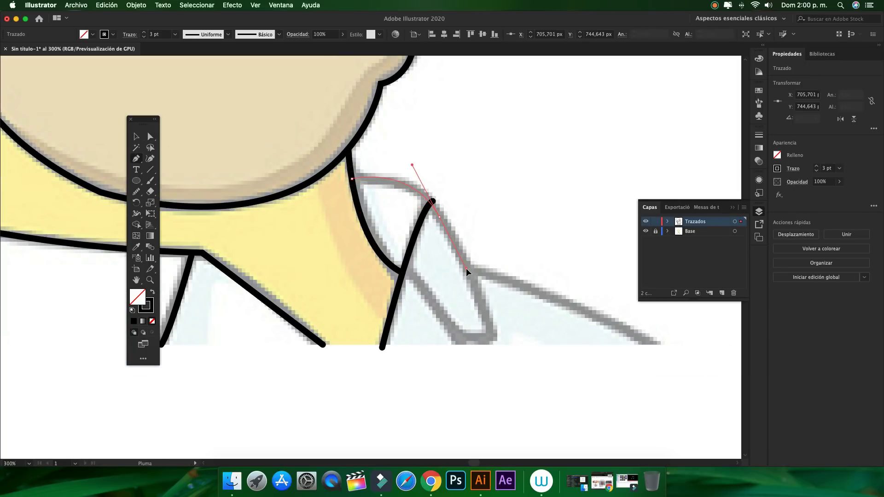
drag(462, 256, 465, 268)
mouse_move(447, 223)
mouse_down()
mouse_move(493, 342)
mouse_move(495, 377)
mouse_up()
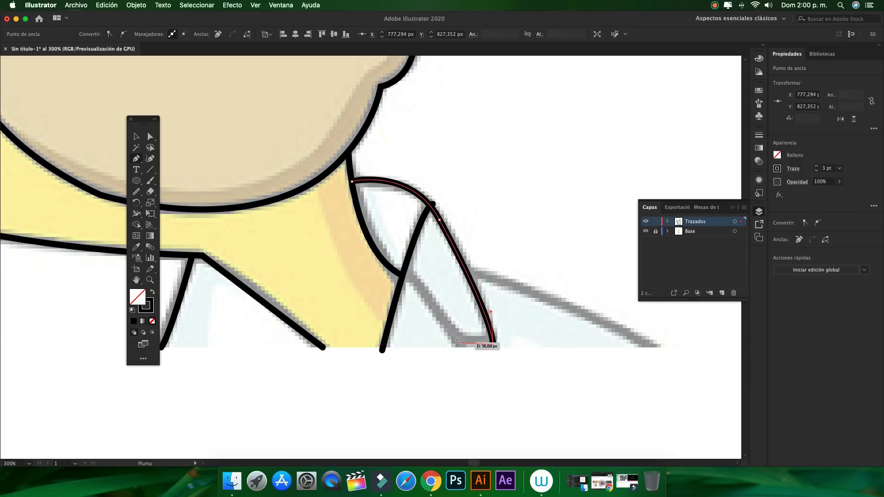
drag(455, 343, 448, 338)
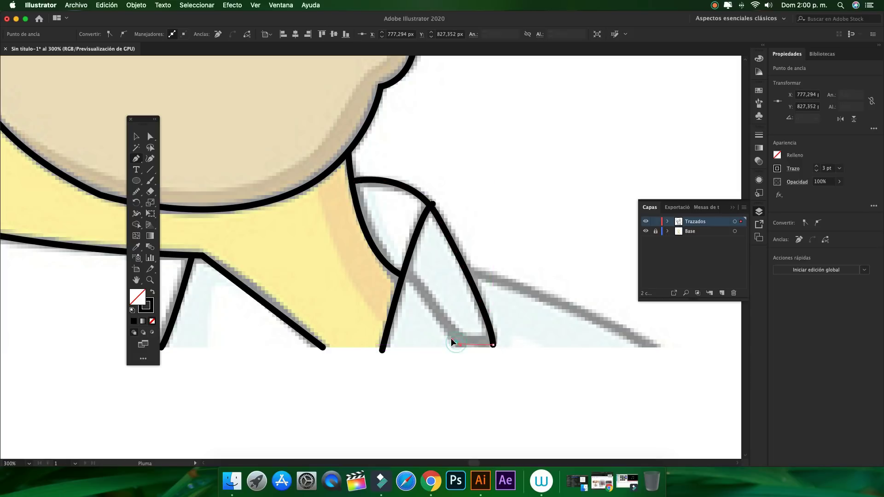
click(404, 269)
click(135, 137)
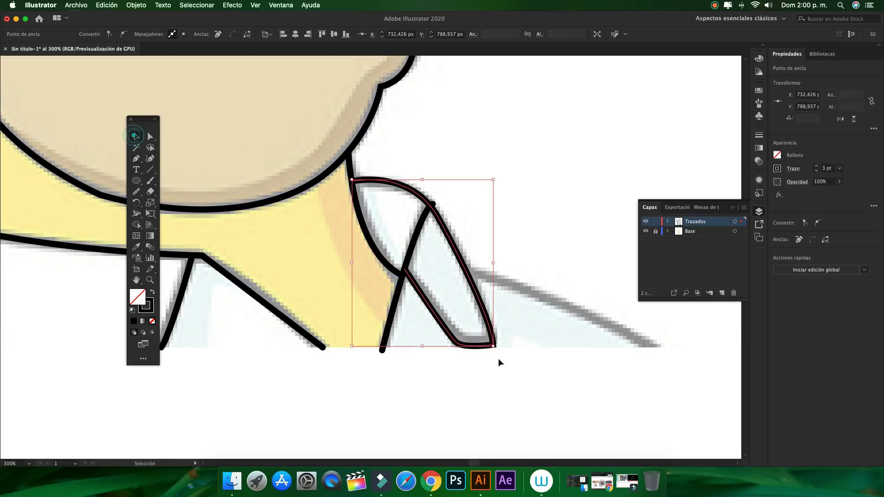
click(529, 358)
click(148, 135)
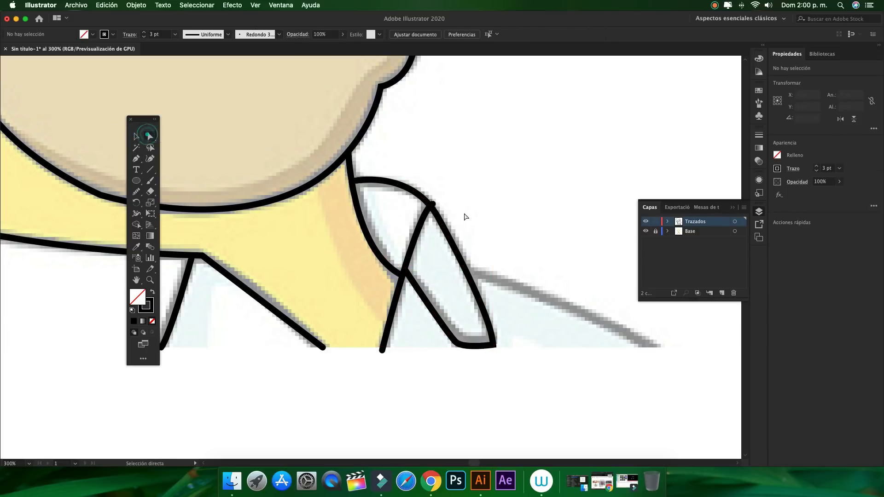
click(433, 204)
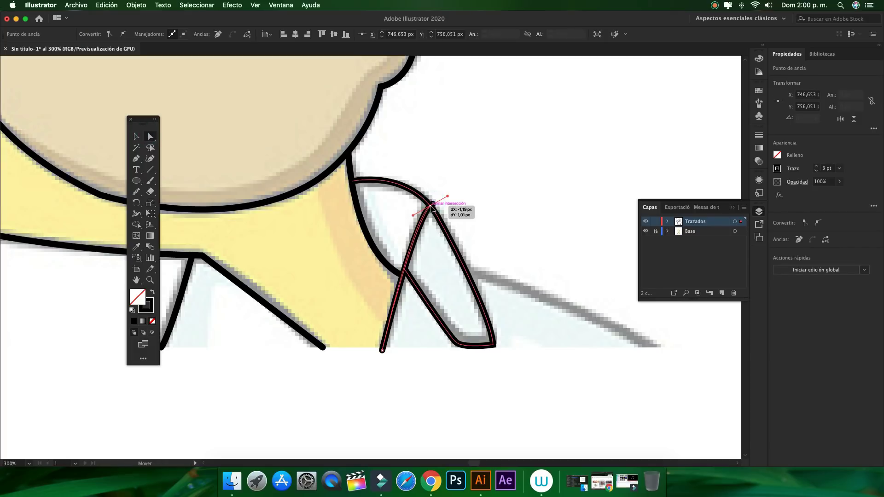
click(483, 204)
Draw the right shoulder line curving out from the collar flap.
scroll(483, 203, right, 2)
key(p)
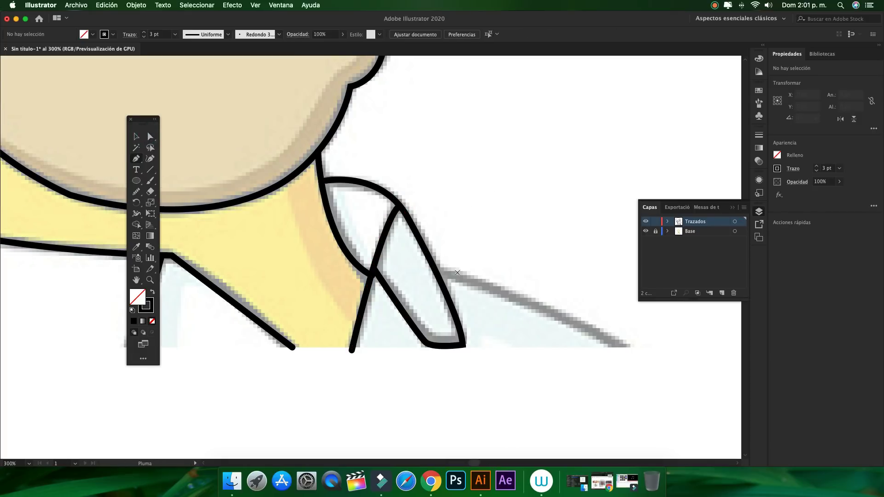
click(436, 271)
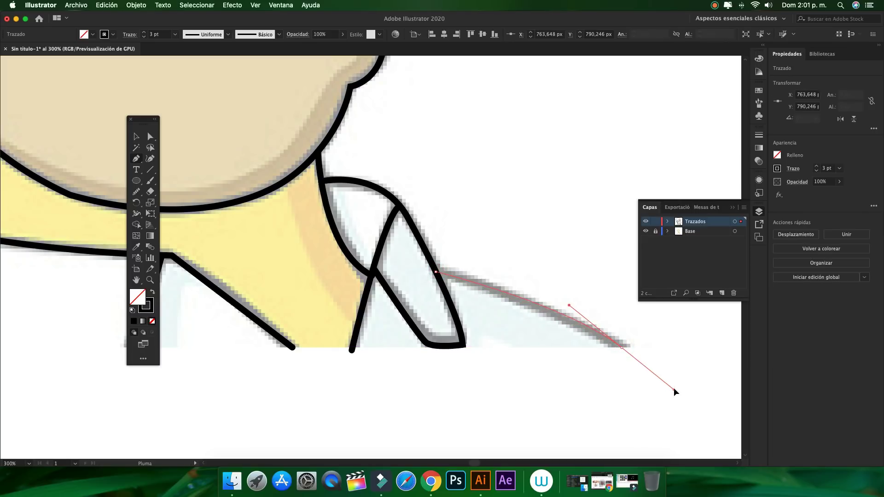
drag(666, 382, 672, 387)
super+click(575, 340)
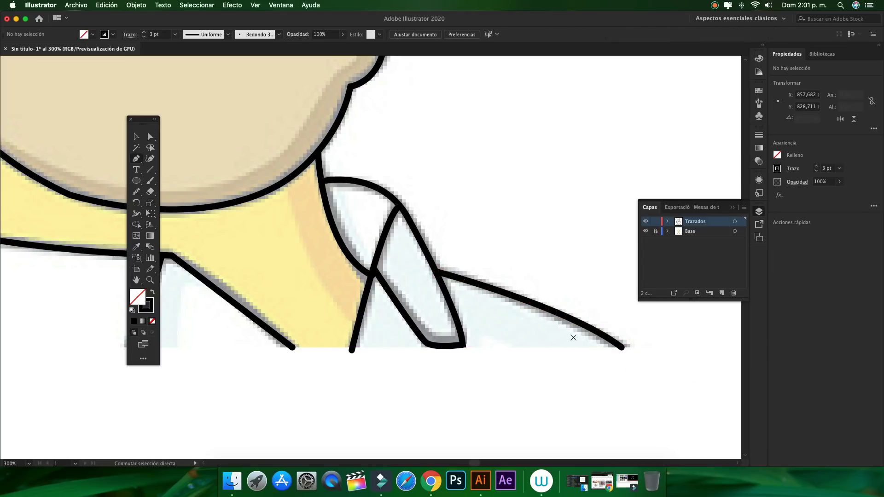
Trace the left shirt edge down to the bottom of the drawing.
key(super+minus)
key(super+minus)
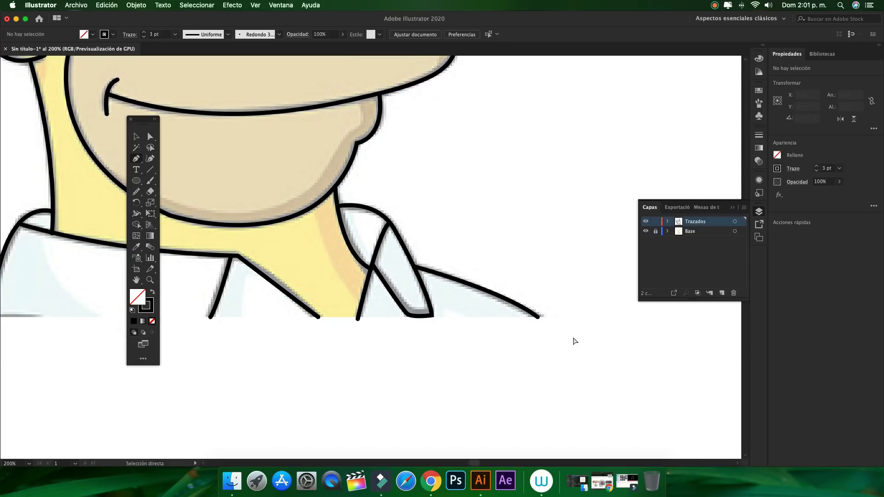
key(super+minus)
key(super+minus)
key(super+plus)
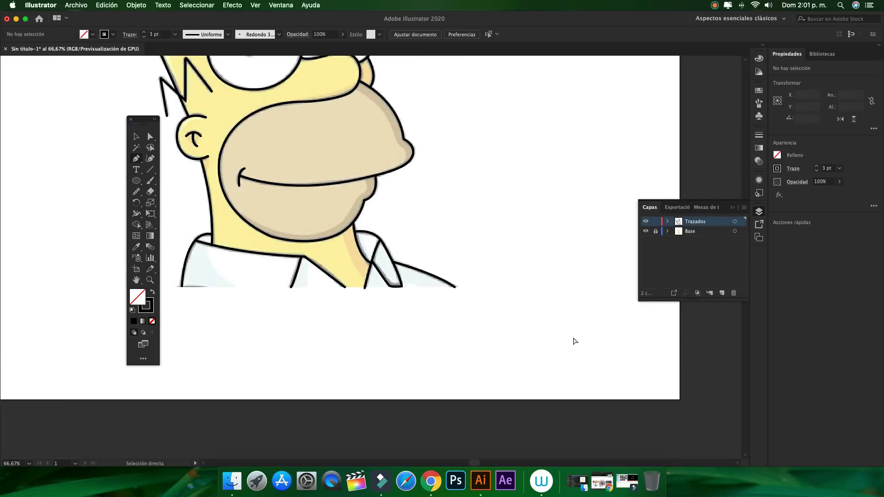
key(super+plus)
drag(572, 337, 726, 342)
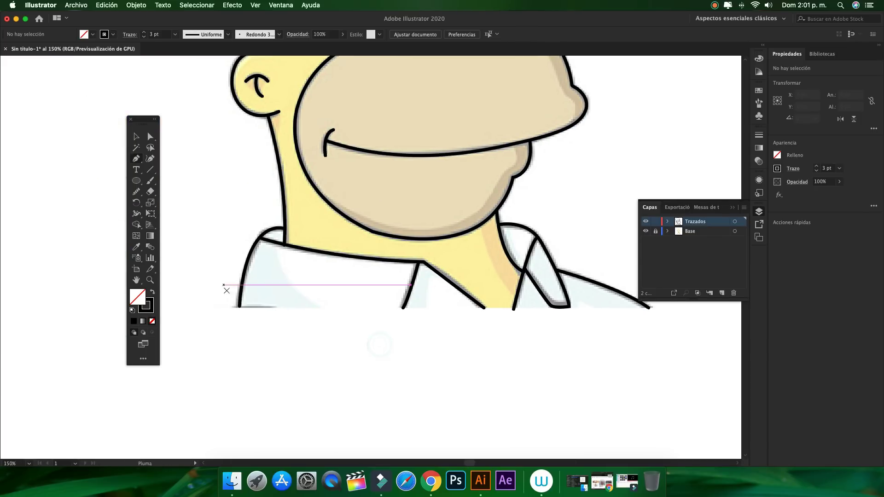
click(284, 228)
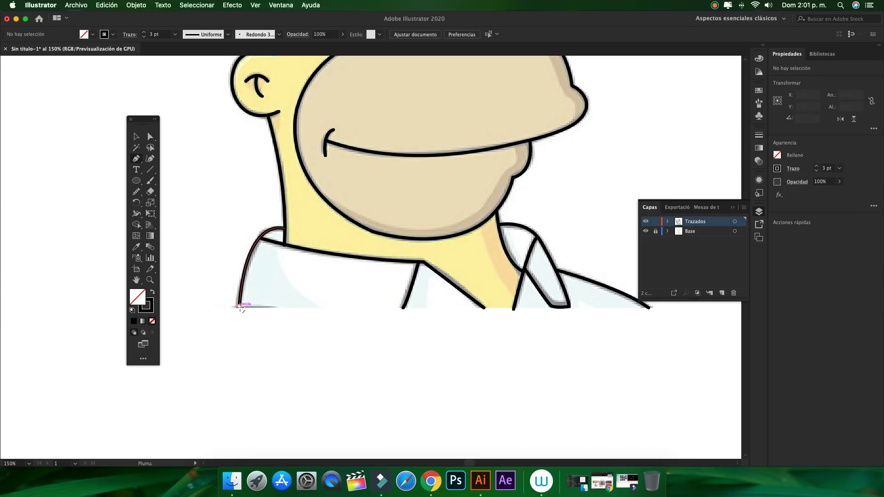
key(super+plus)
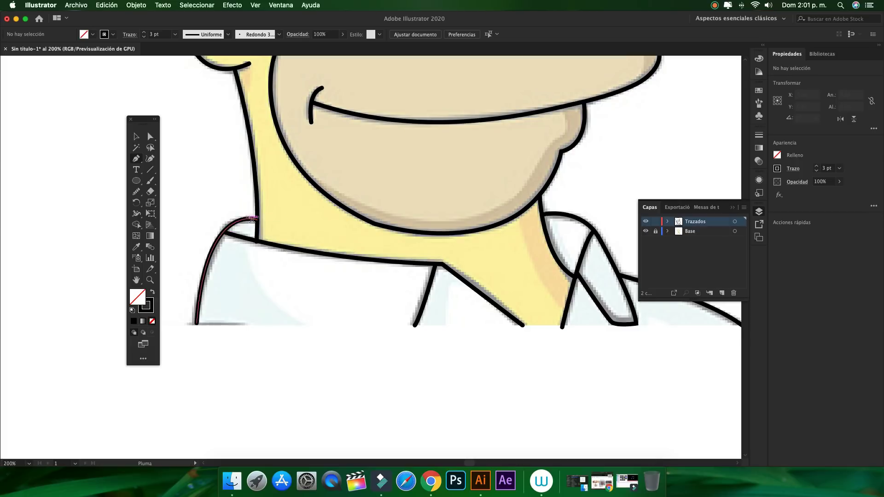
click(197, 323)
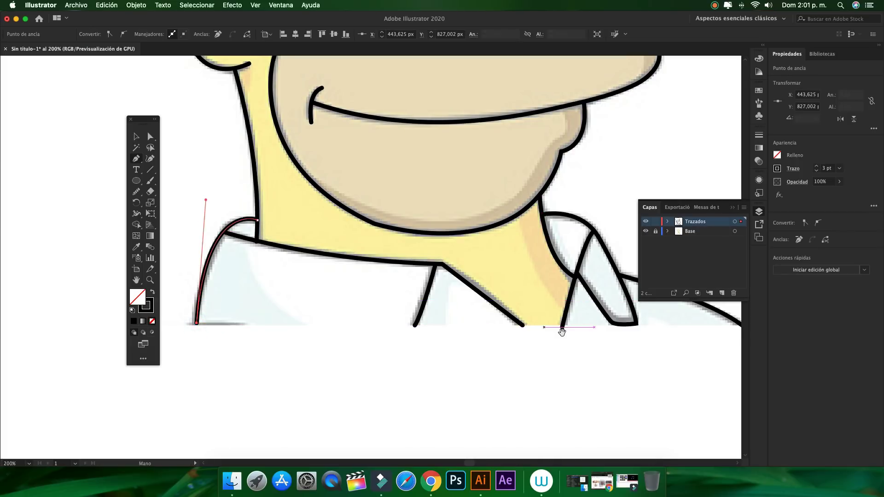
Run the bottom edge across to the shoulder line's end, closing the shirt outline.
scroll(559, 331, right, 5)
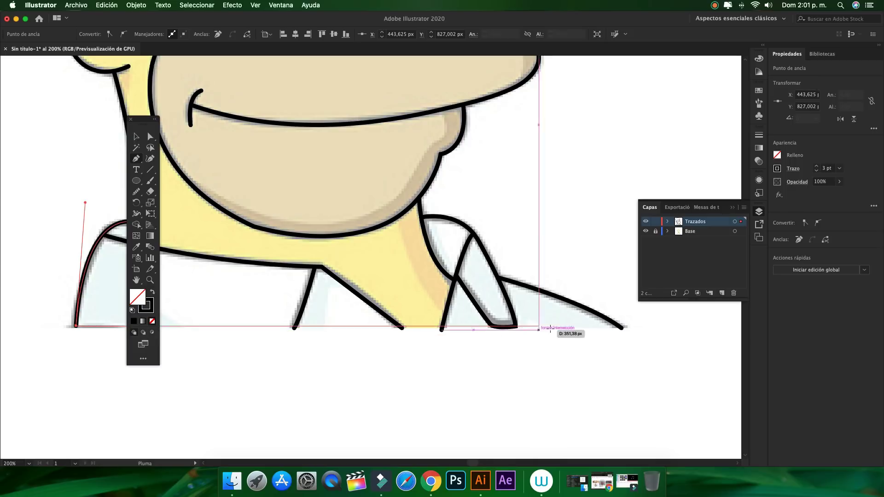
click(621, 327)
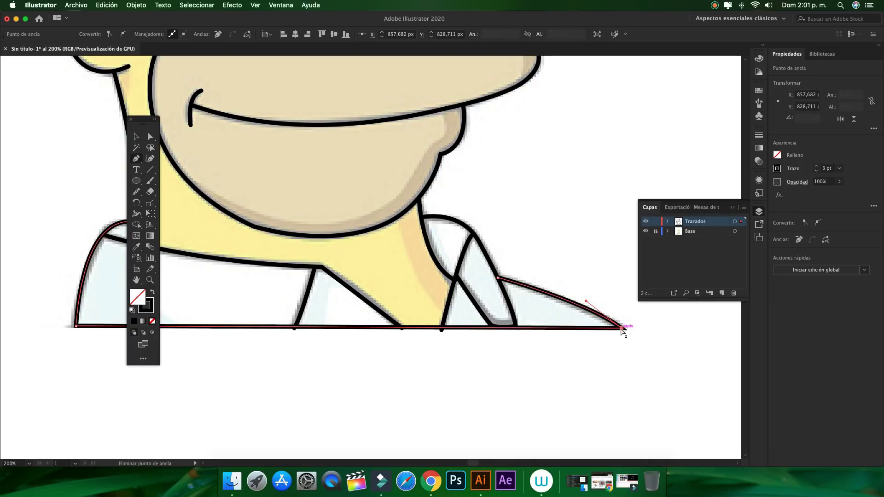
drag(622, 329, 624, 331)
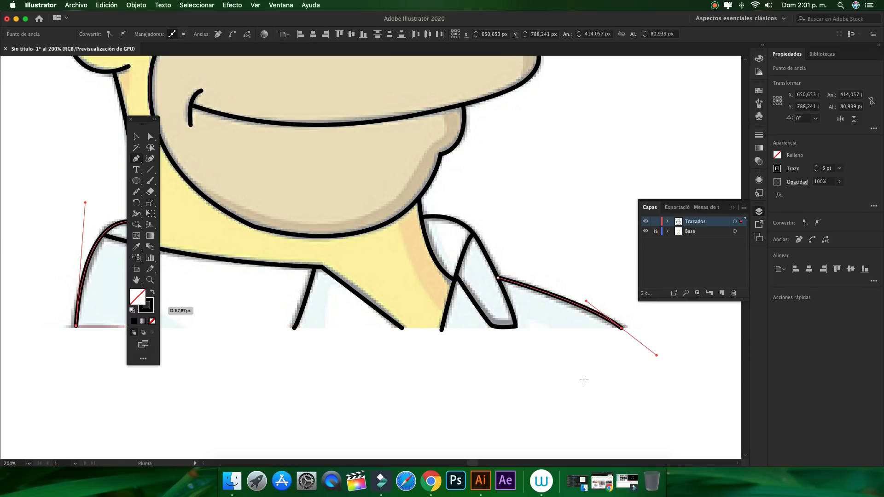
click(622, 328)
Move the three collar lines' bottom ends onto the shirt's bottom line.
key(v)
click(379, 359)
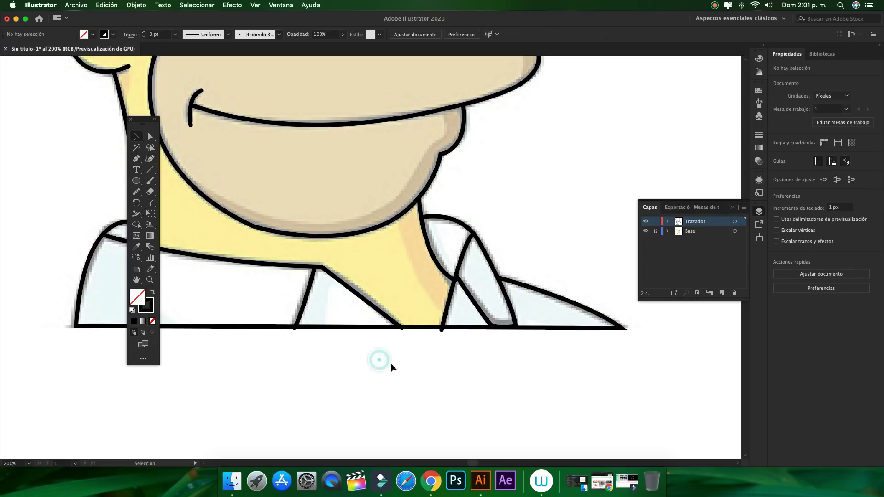
key(super+plus)
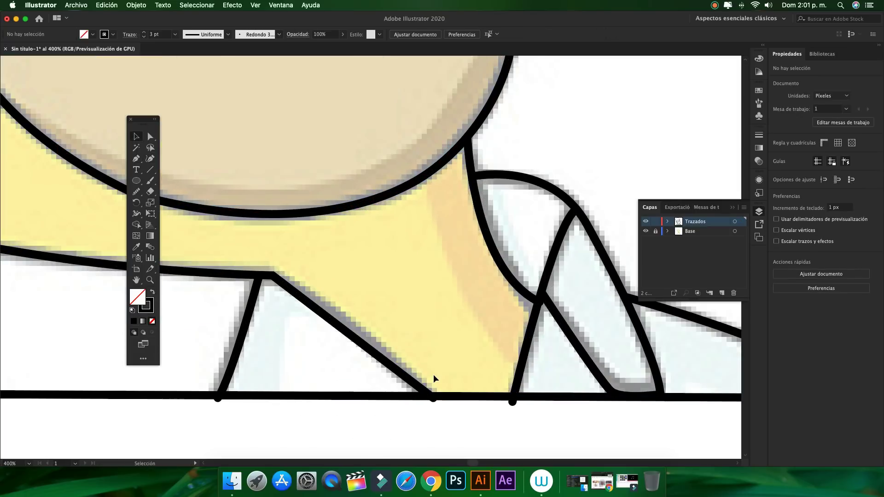
click(150, 136)
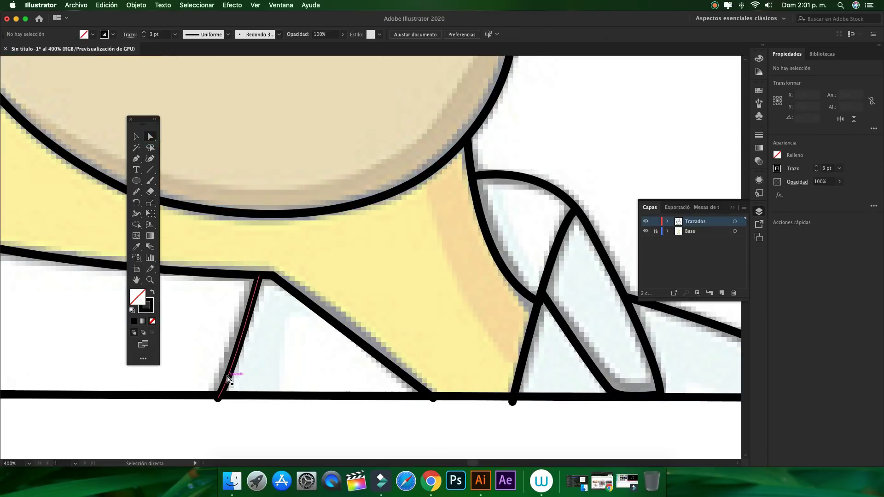
click(218, 398)
drag(218, 398, 219, 396)
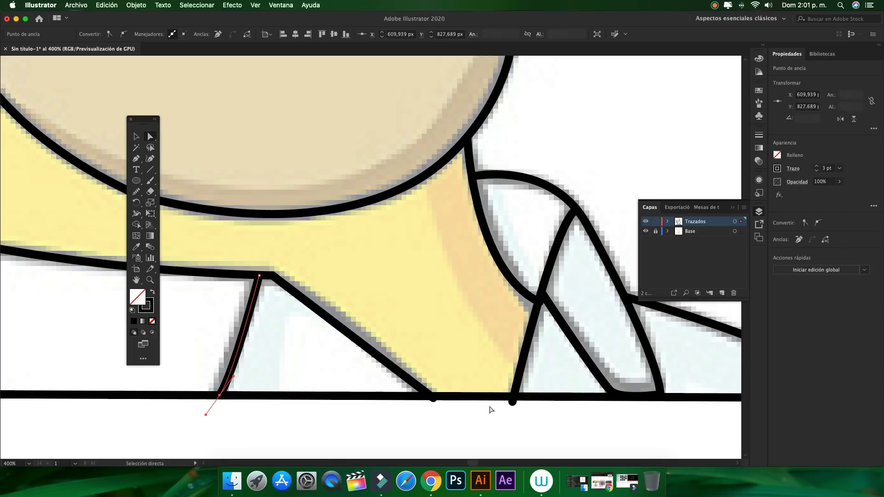
drag(513, 401, 514, 397)
click(509, 411)
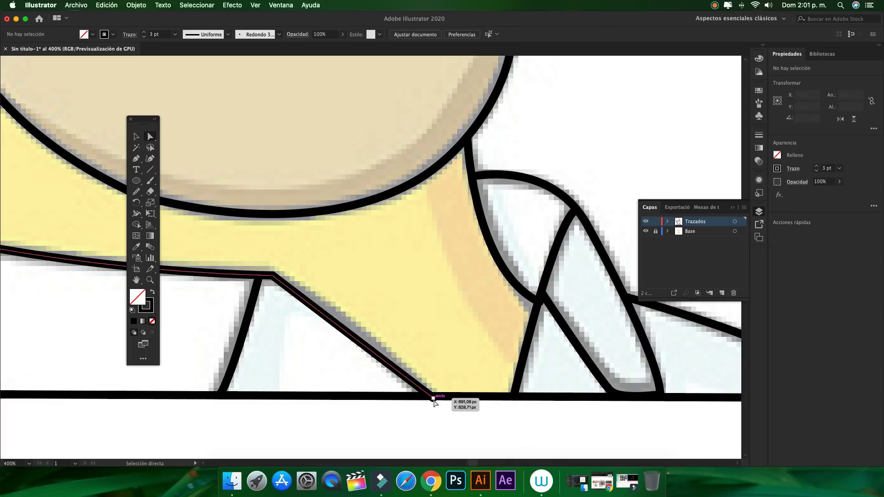
drag(433, 399, 430, 398)
click(437, 408)
Reshape the curve where the strap lines cross, then zoom out.
key(super+minus)
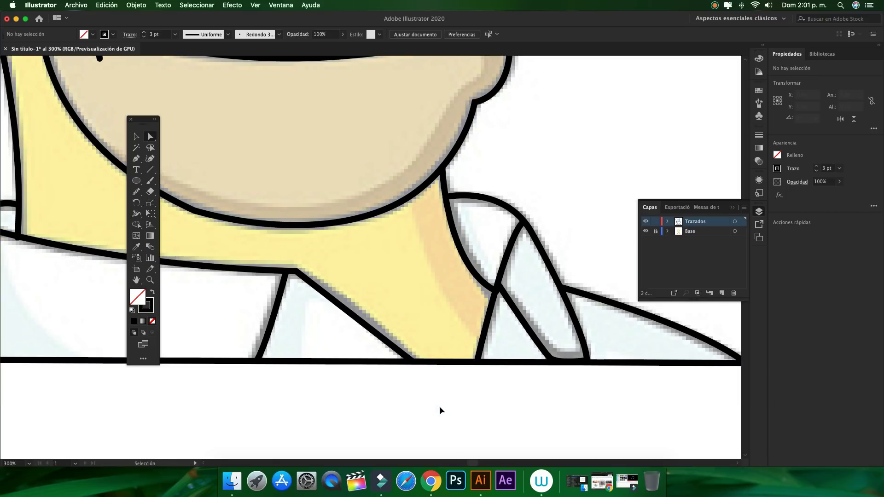
key(super+plus)
key(super+plus)
key(super+plus)
scroll(409, 387, right, 5)
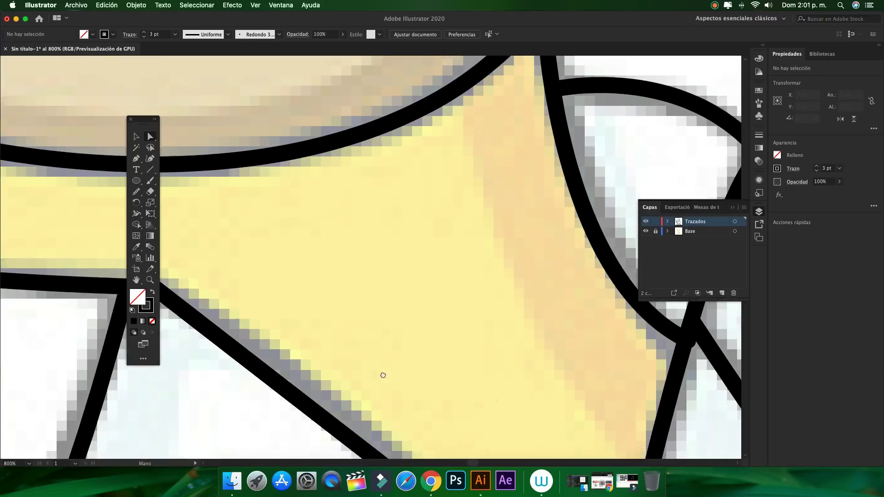
scroll(385, 276, right, 5)
drag(430, 288, 429, 289)
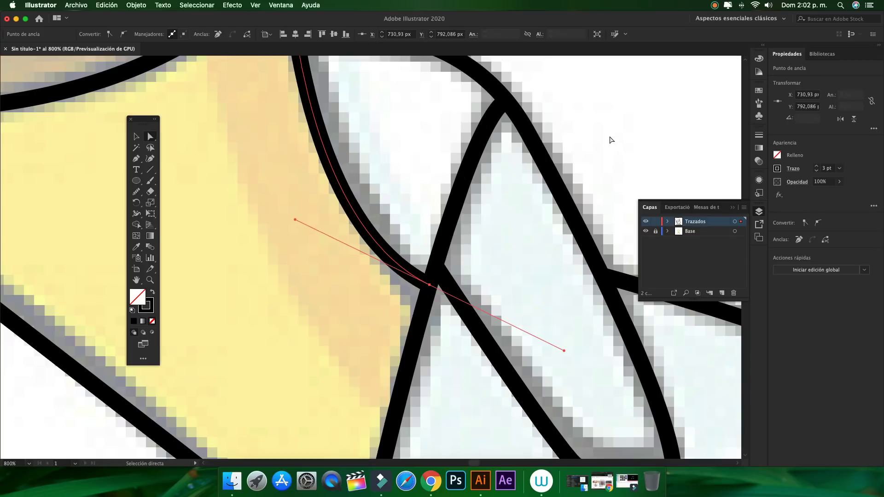
click(610, 139)
key(super+minus)
key(super+minus)
key(super+minus)
Zoom into the head and pen the hair strand's rising curve to its top.
key(super+minus)
key(super+minus)
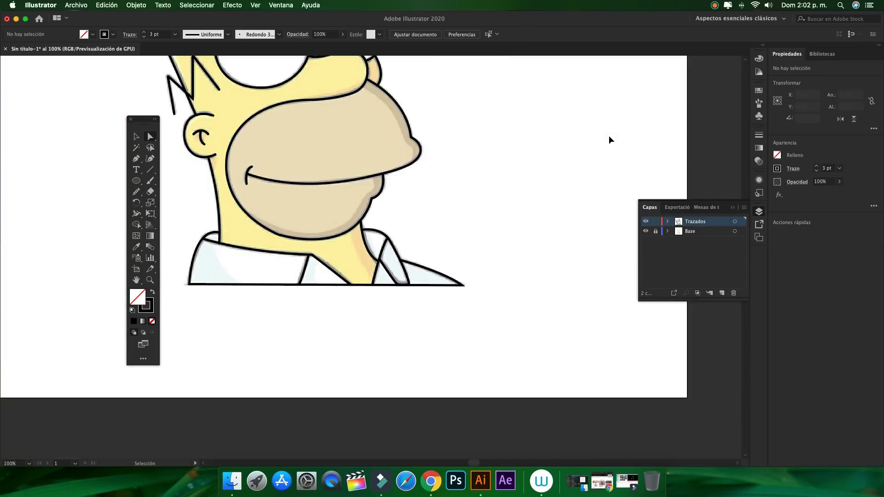
key(super+minus)
key(super+minus)
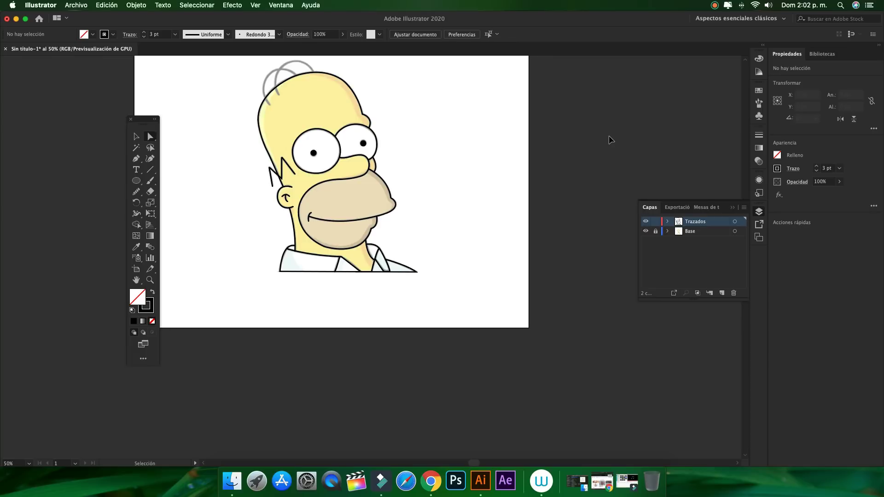
key(super+plus)
drag(266, 199, 353, 341)
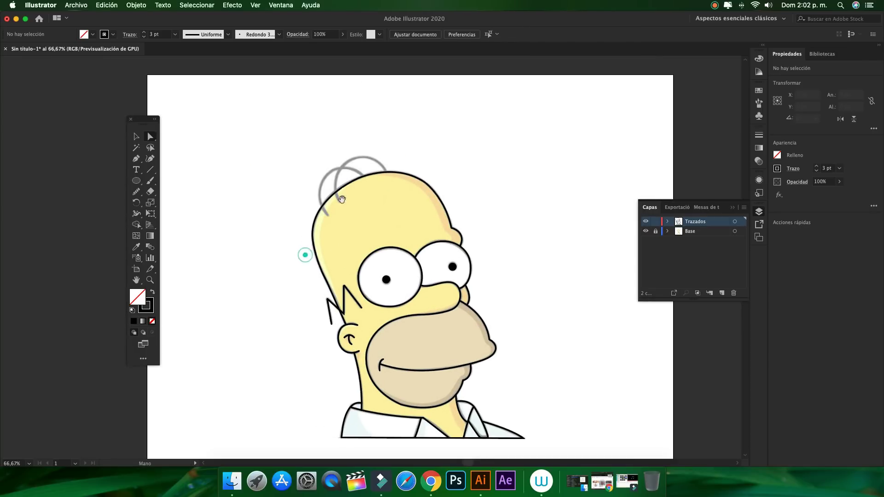
key(super+plus)
key(super+plus)
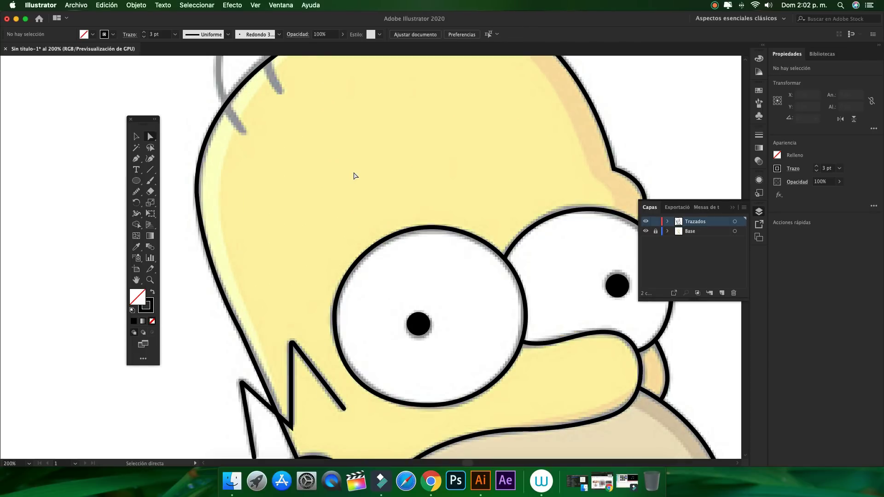
key(super+plus)
drag(348, 306, 350, 316)
key(p)
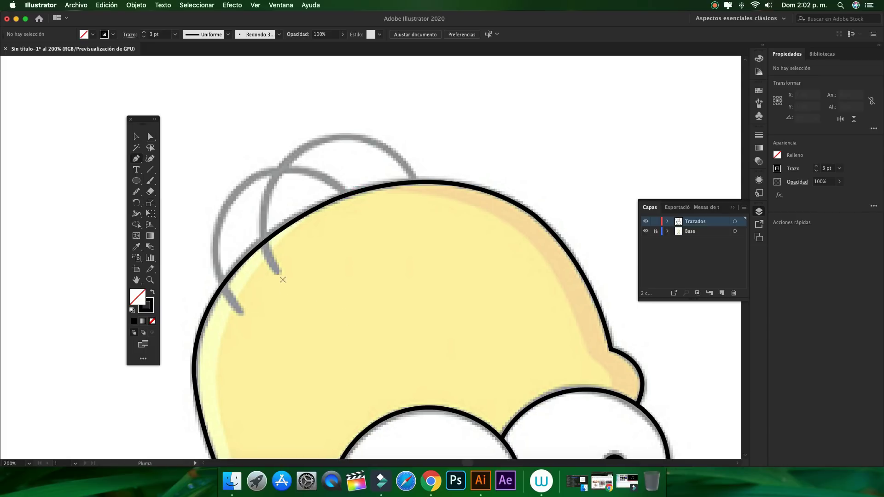
click(277, 272)
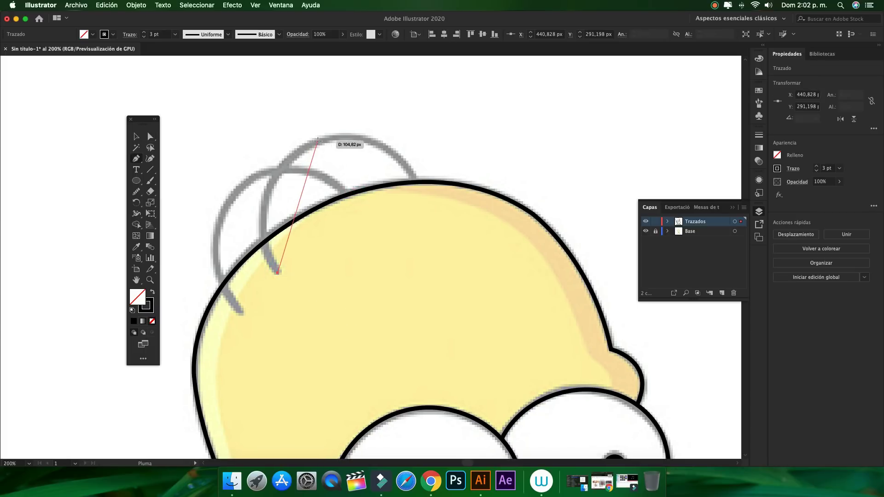
mouse_move(316, 141)
mouse_down()
mouse_move(399, 109)
mouse_move(408, 96)
mouse_up()
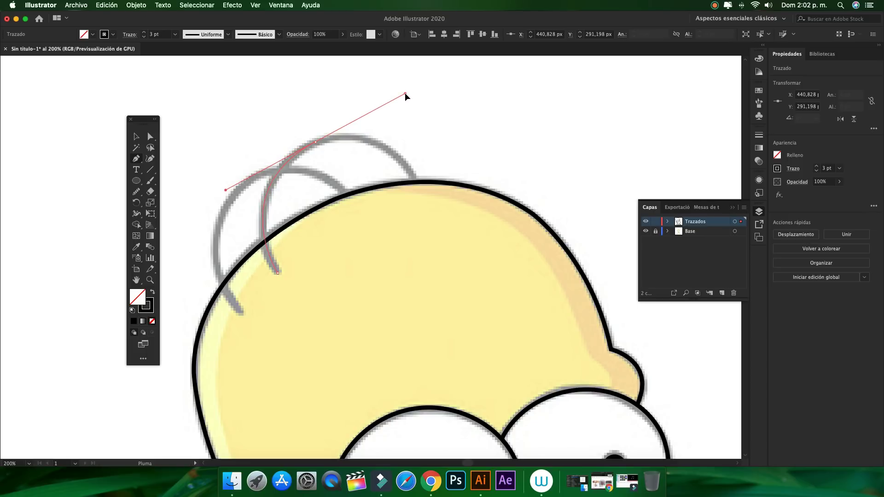
drag(408, 98, 404, 94)
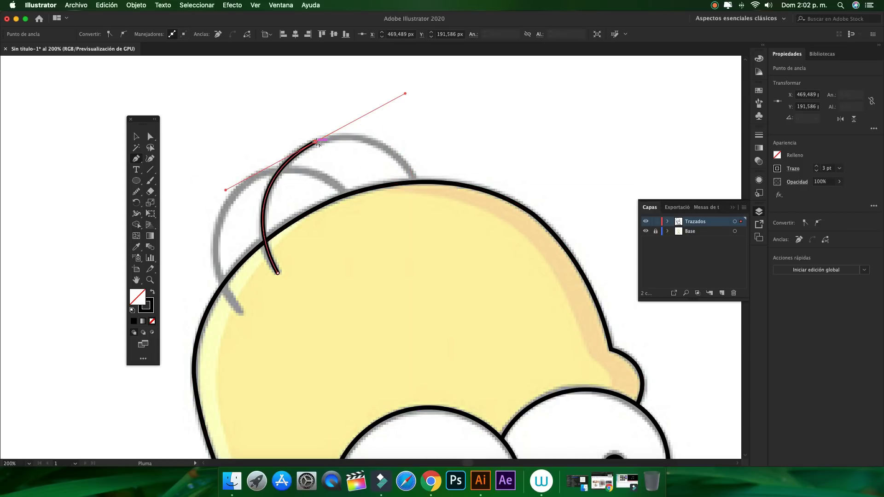
Bring the hair arc down onto the skull outline and smooth it.
click(316, 141)
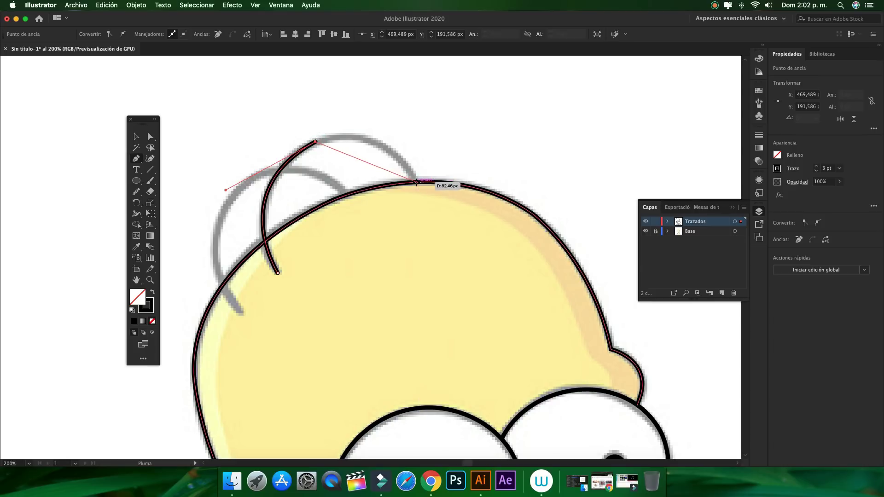
drag(415, 182, 452, 249)
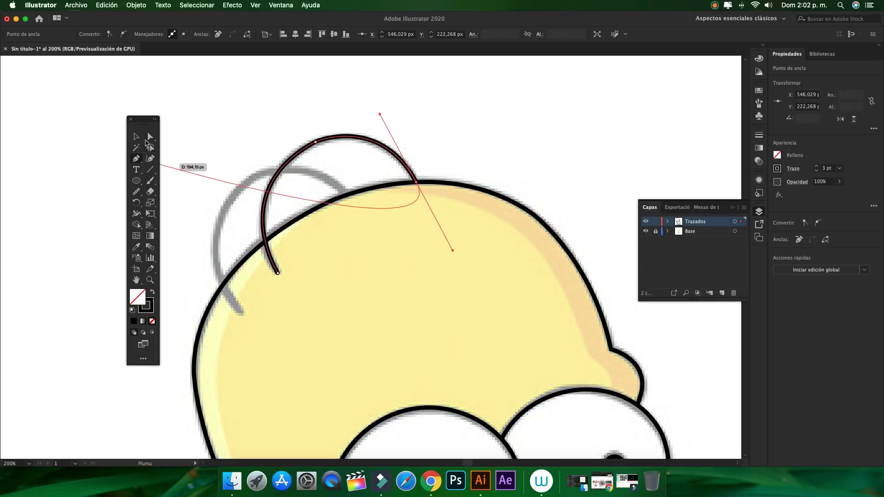
click(137, 191)
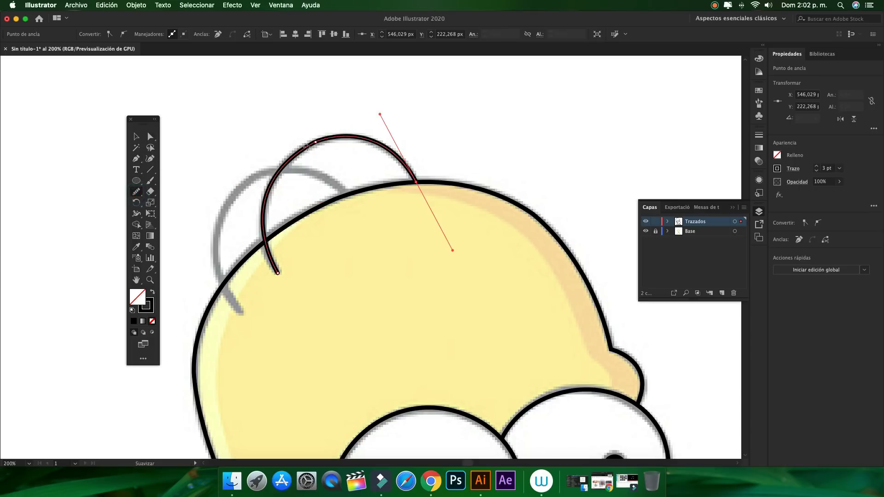
drag(307, 146, 335, 136)
click(136, 136)
Pen-draw the second, smaller hair arc up over the head.
click(280, 97)
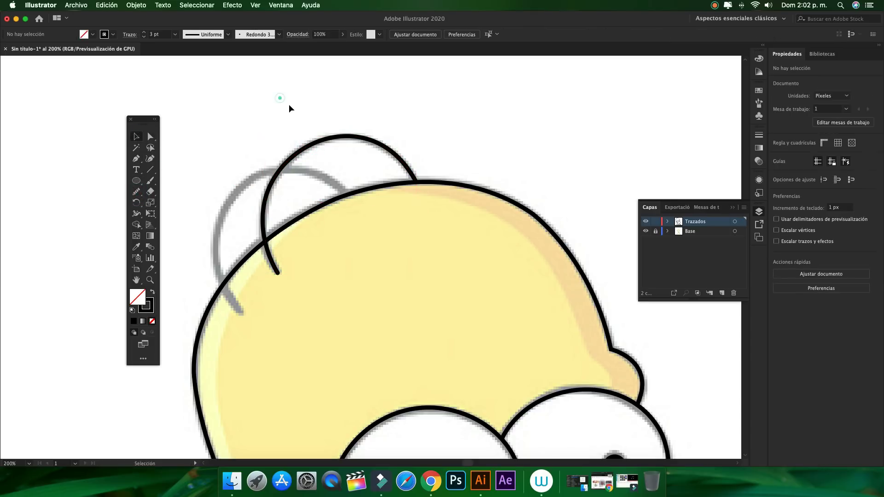
key(p)
click(241, 312)
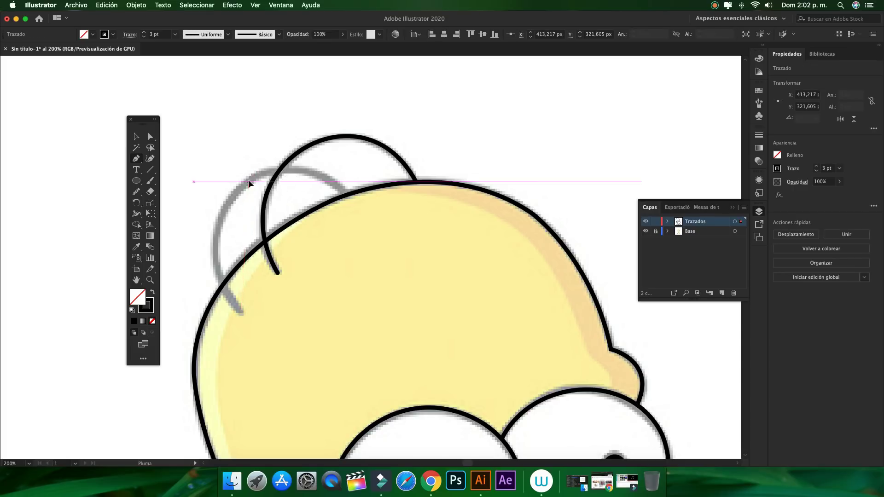
mouse_move(248, 182)
mouse_down()
mouse_move(323, 138)
mouse_move(321, 129)
mouse_up()
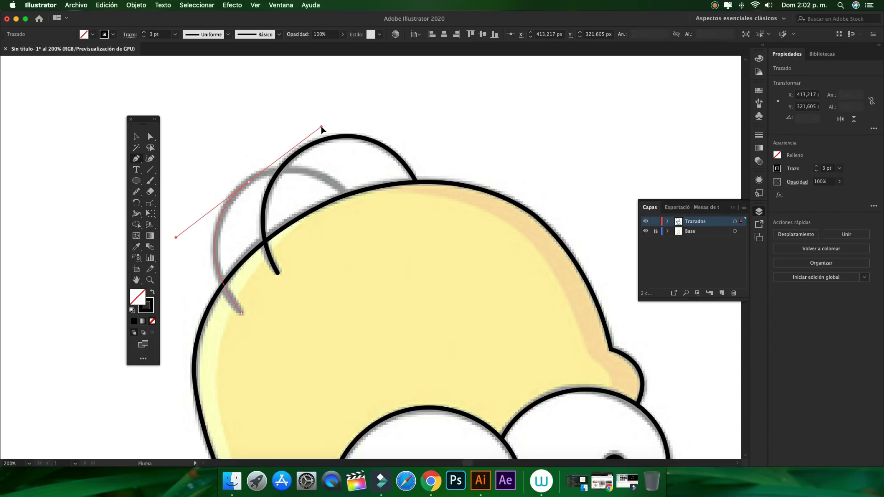
drag(321, 128, 321, 128)
mouse_move(249, 182)
mouse_down()
mouse_move(348, 194)
mouse_move(391, 246)
mouse_up()
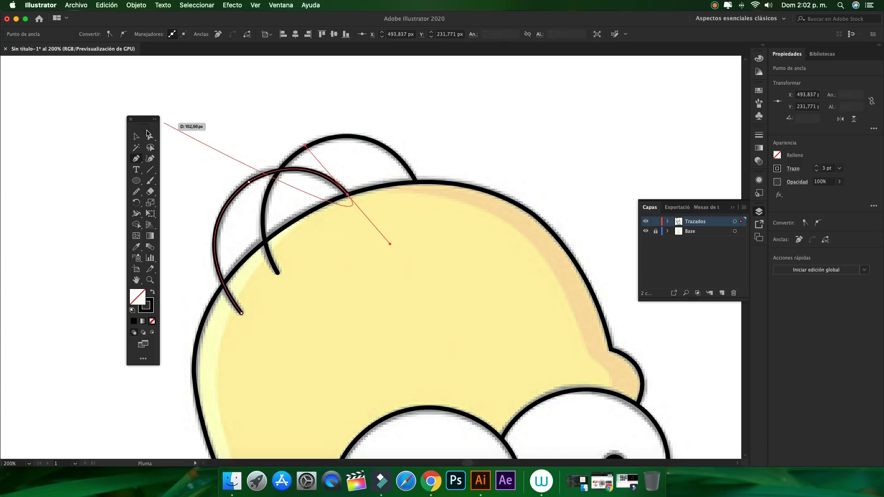
Nudge the second strand's top anchor into place, smooth it, and fit the drawing in view.
key(a)
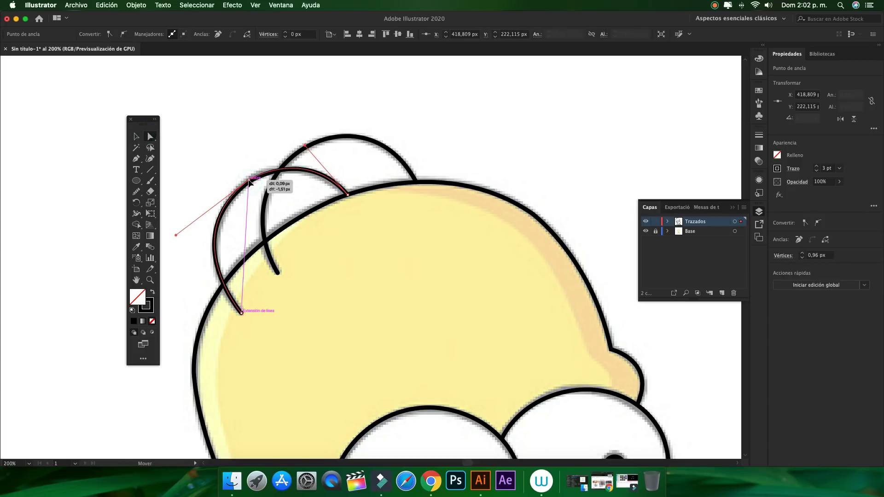
drag(249, 185, 249, 181)
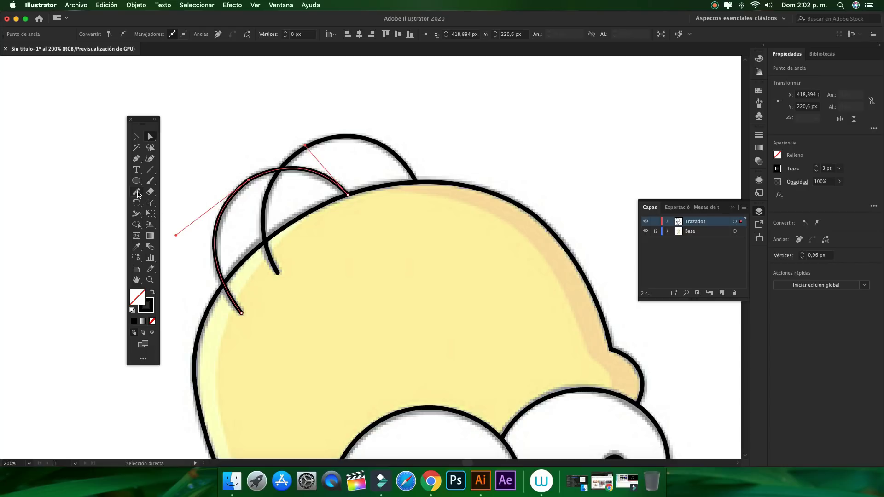
click(136, 192)
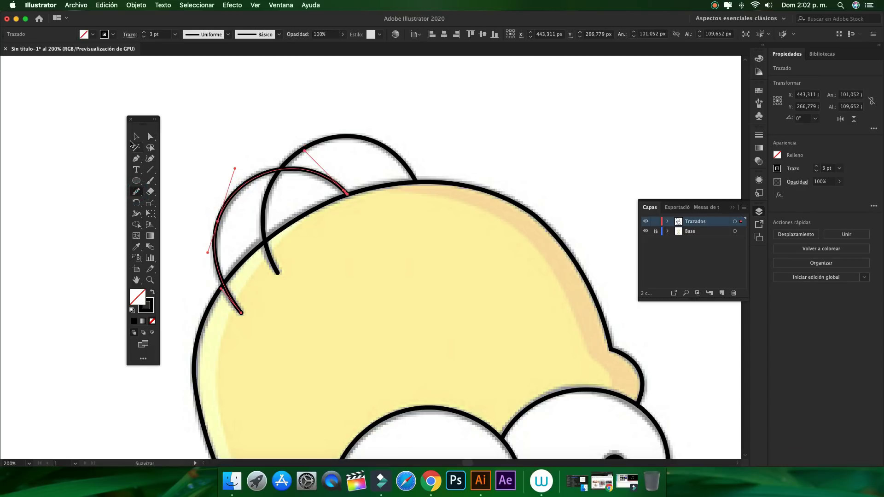
click(137, 136)
click(183, 107)
key(a)
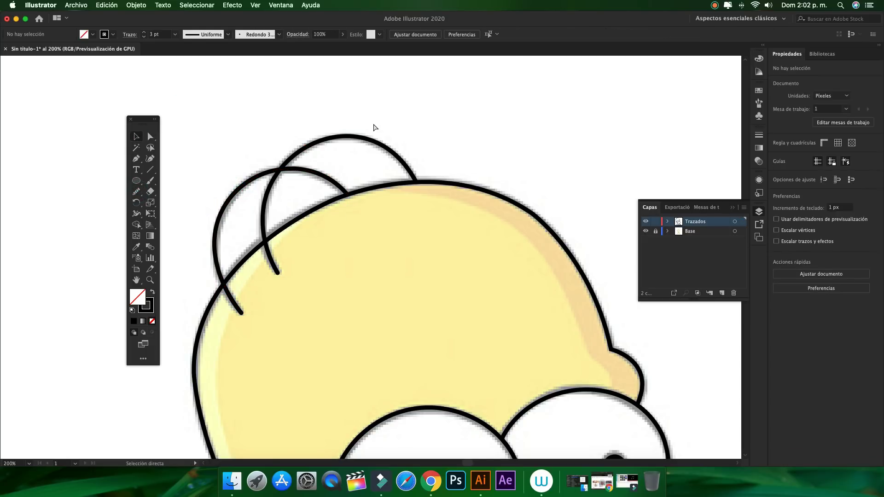
key(super+0)
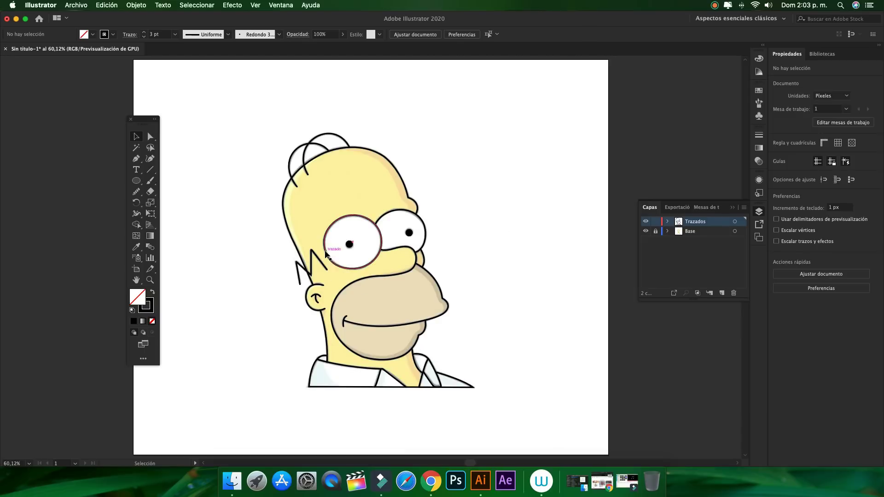
Hide the Base reference layer so only Homer's black line-art tracing remains visible.
click(645, 232)
click(540, 241)
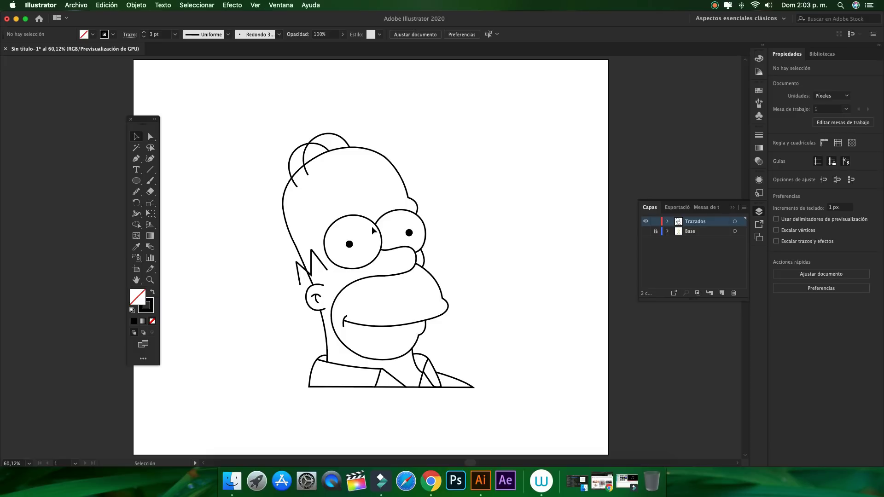
click(519, 226)
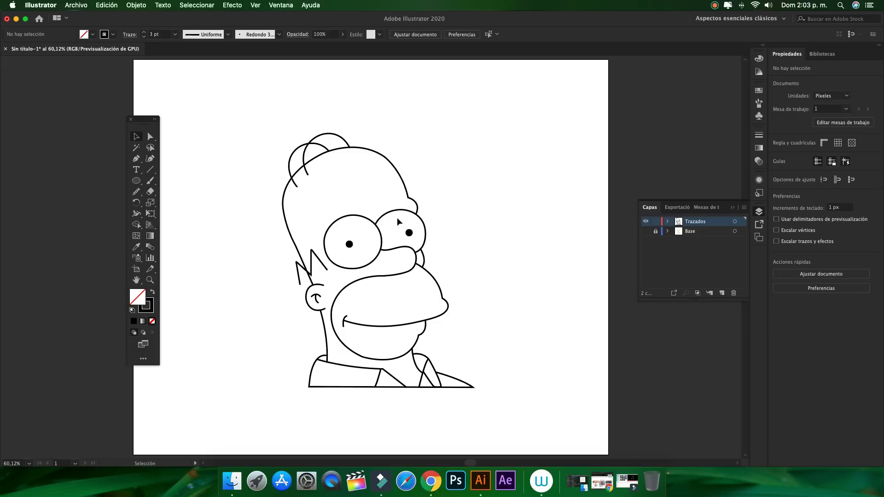